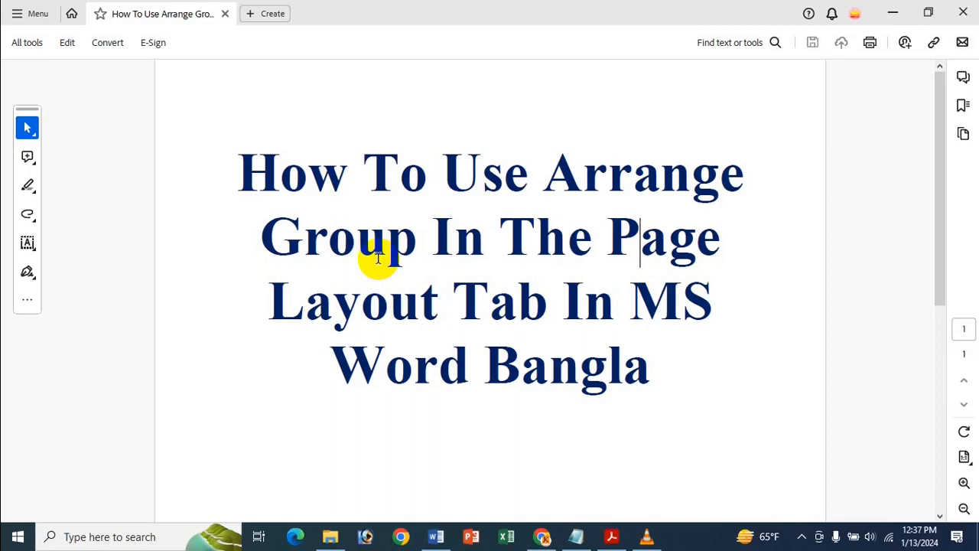
Step: Switch to The Cat document in Word and add a heart shape about 1.58" high and 1.93" wide over the first paragraph
{"action": "left_click", "coordinate": [892, 13]}
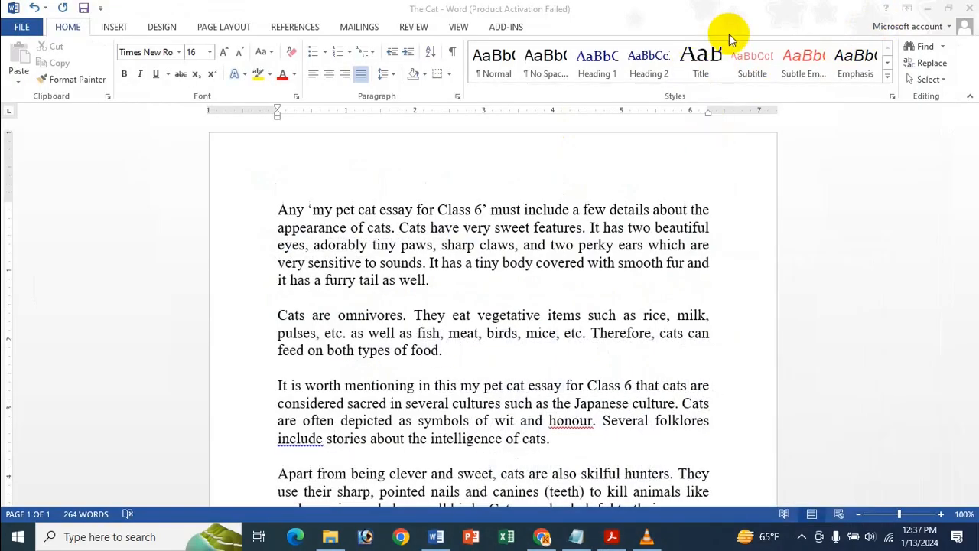
{"action": "left_click", "coordinate": [305, 223]}
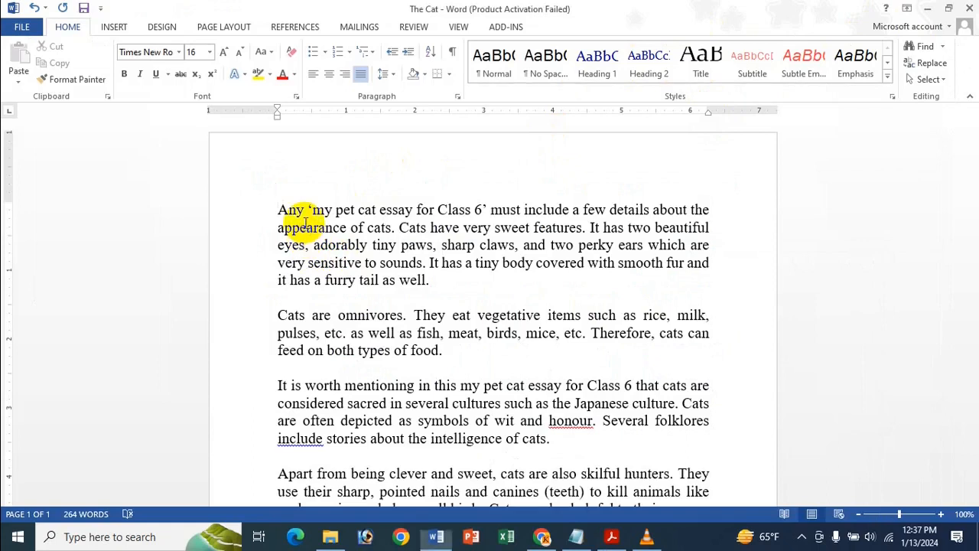
{"action": "left_click", "coordinate": [114, 31]}
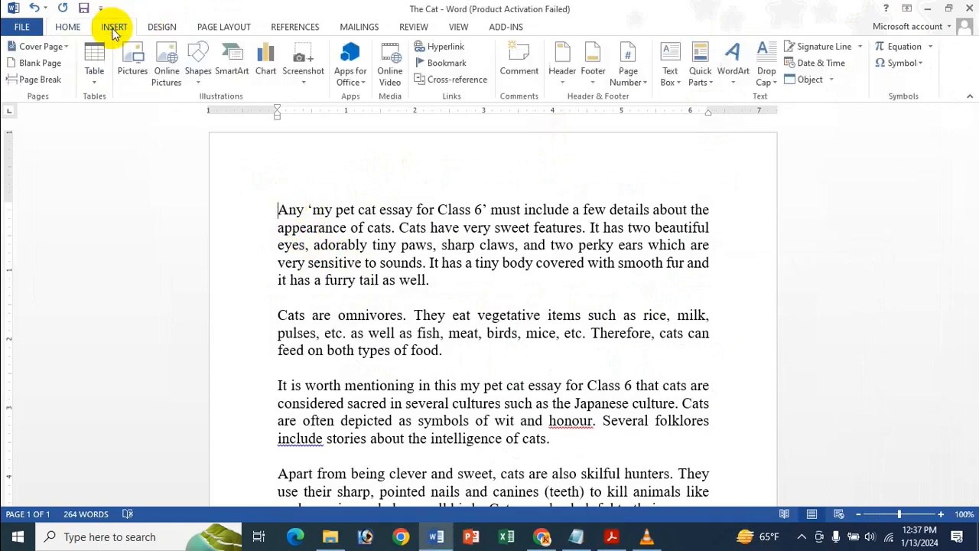
{"action": "left_click", "coordinate": [200, 73]}
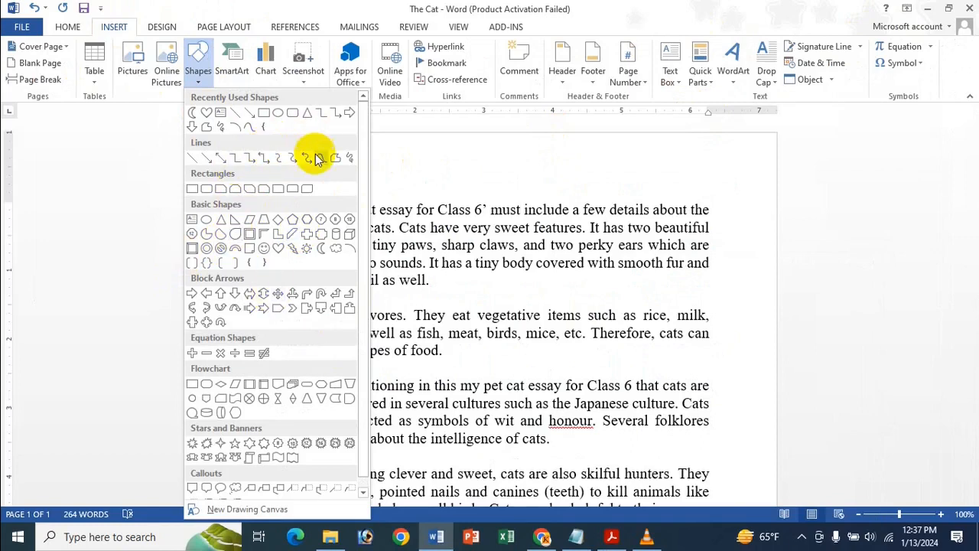
{"action": "left_click", "coordinate": [277, 248]}
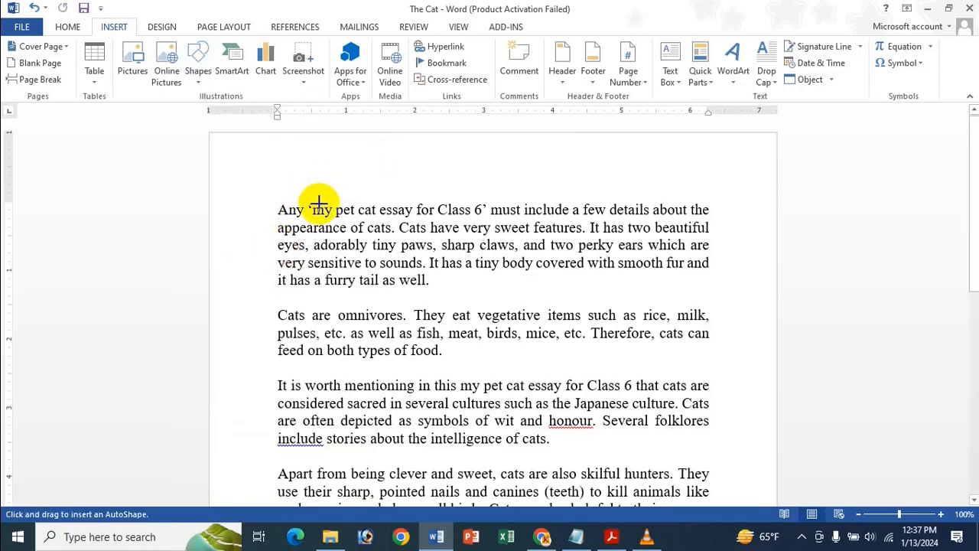
{"action": "left_click", "coordinate": [316, 203]}
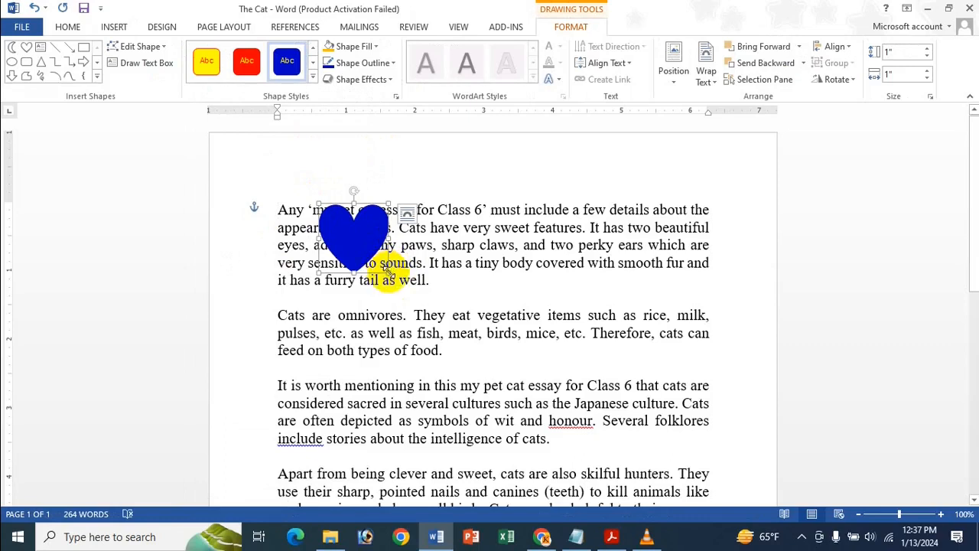
{"action": "mouse_move", "coordinate": [391, 270]}
{"action": "left_mouse_down"}
{"action": "mouse_move", "coordinate": [452, 313]}
{"action": "mouse_move", "coordinate": [391, 267]}
{"action": "left_mouse_up"}
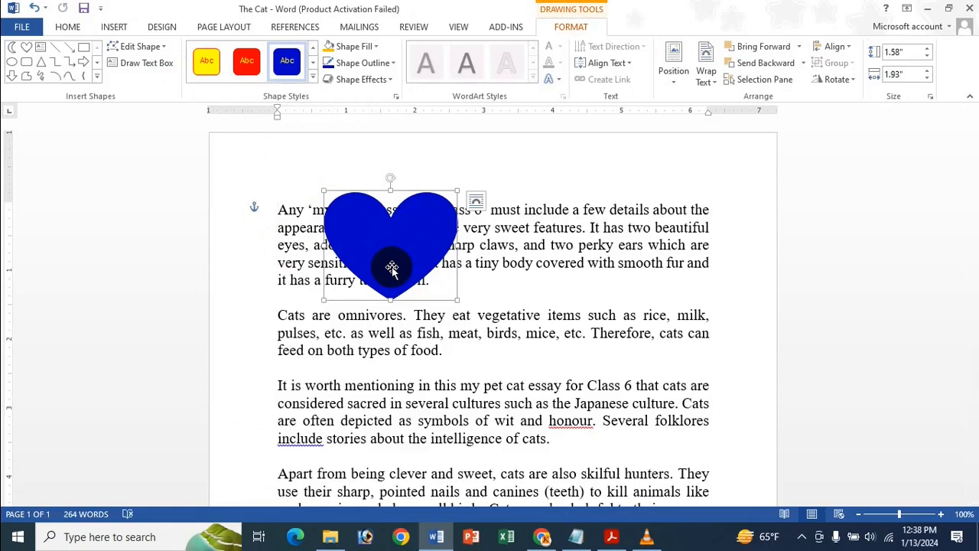
Step: Insert the picture gggft from the Icche Dana folder after the word "very" in the first paragraph
{"action": "left_click", "coordinate": [114, 28]}
{"action": "left_click", "coordinate": [491, 228]}
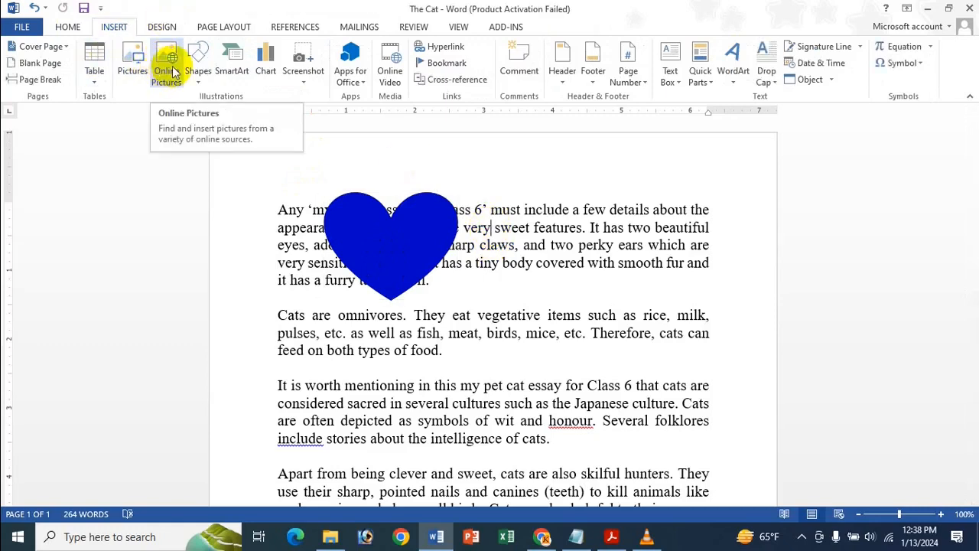
{"action": "left_click", "coordinate": [119, 60]}
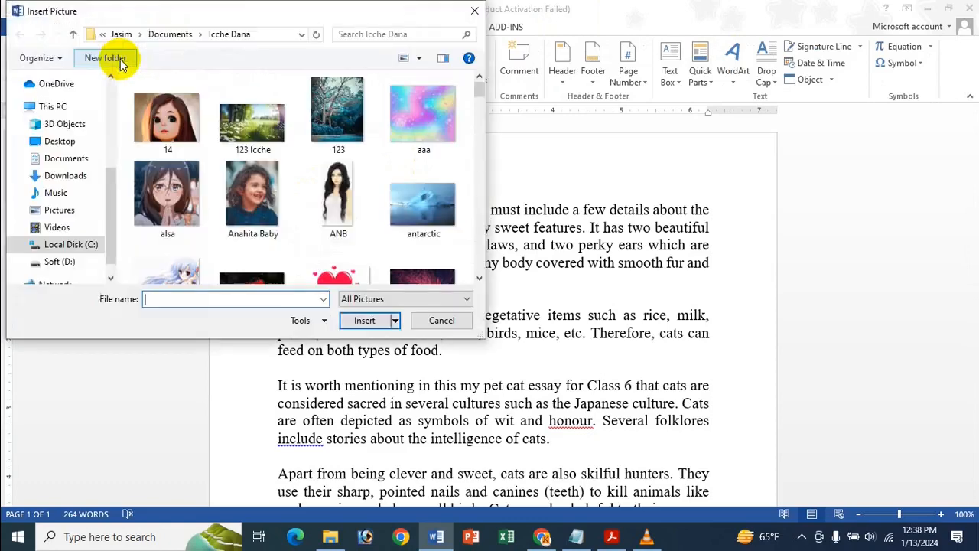
{"action": "scroll", "coordinate": [283, 206], "scroll_direction": "down", "scroll_amount": 3}
{"action": "scroll", "coordinate": [285, 207], "scroll_direction": "down", "scroll_amount": 1}
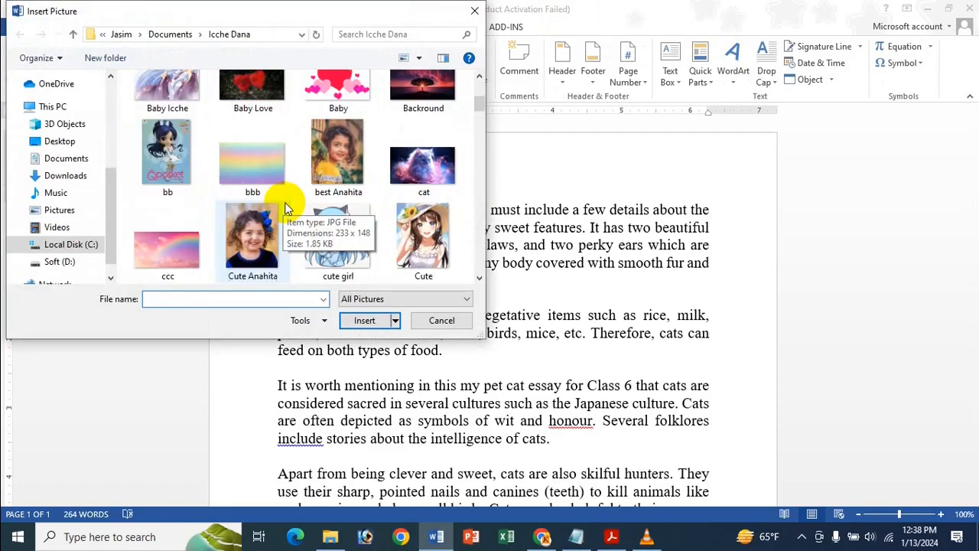
{"action": "scroll", "coordinate": [284, 206], "scroll_direction": "down", "scroll_amount": 1}
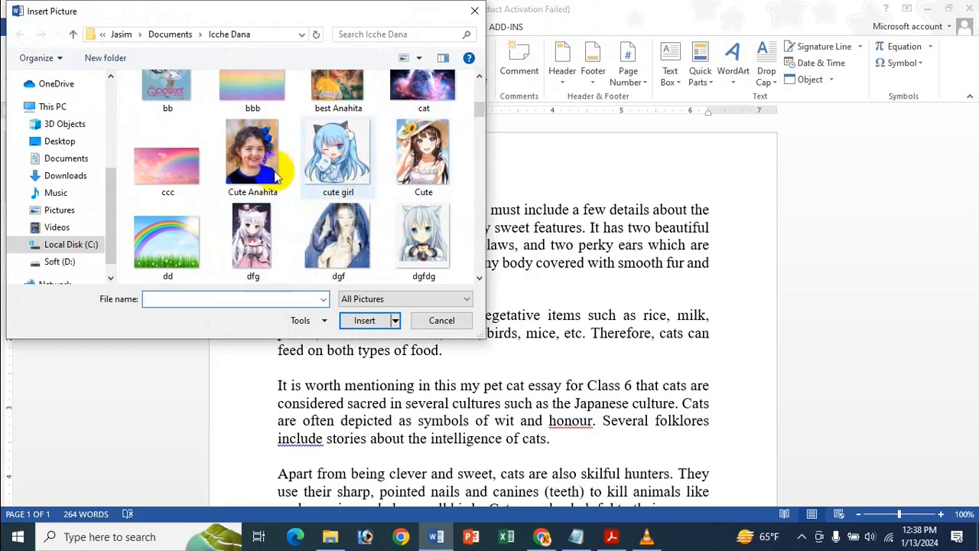
{"action": "scroll", "coordinate": [337, 218], "scroll_direction": "down", "scroll_amount": 3}
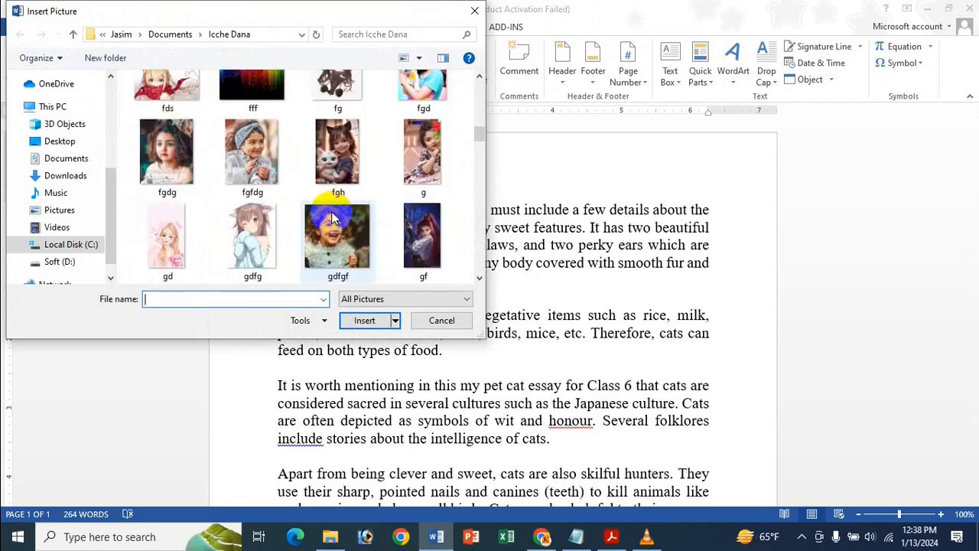
{"action": "scroll", "coordinate": [328, 216], "scroll_direction": "down", "scroll_amount": 3}
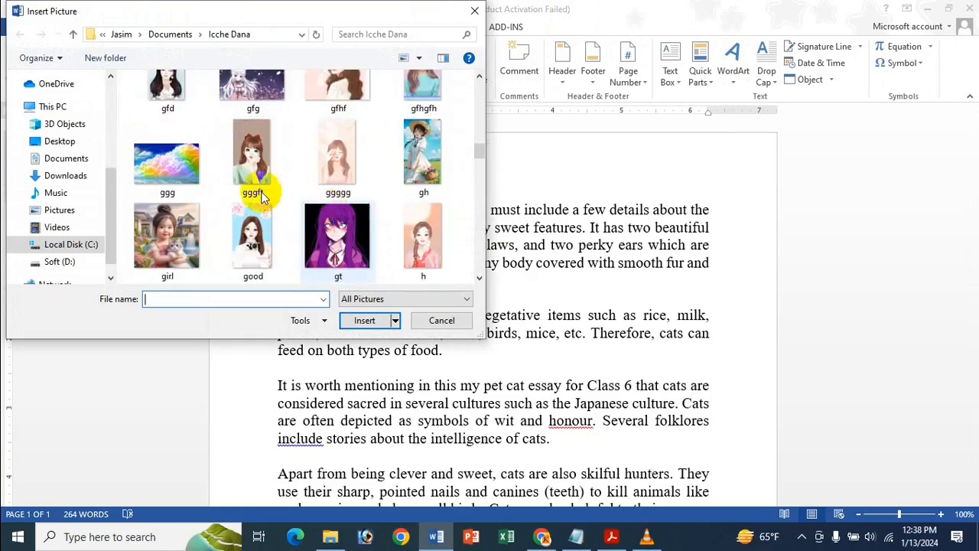
{"action": "left_click", "coordinate": [246, 173]}
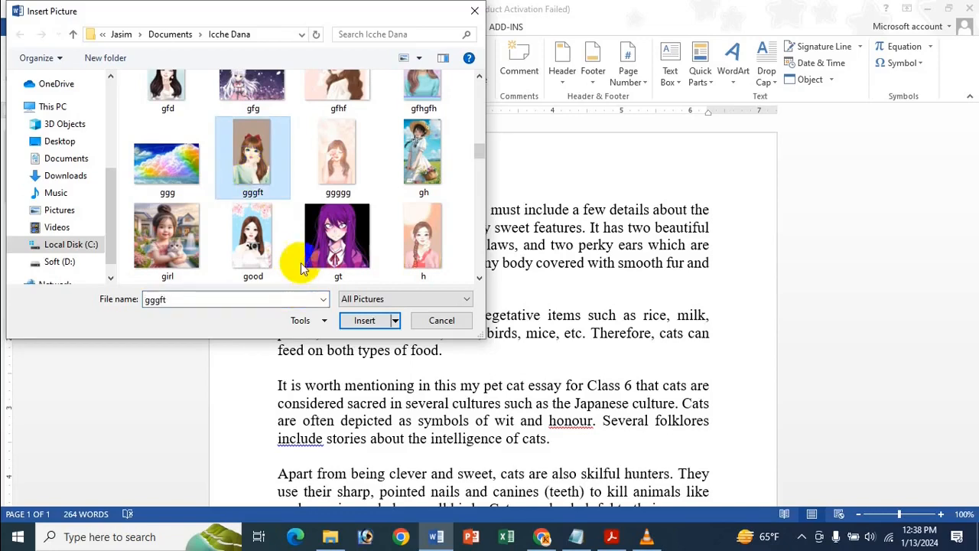
{"action": "left_click", "coordinate": [365, 321]}
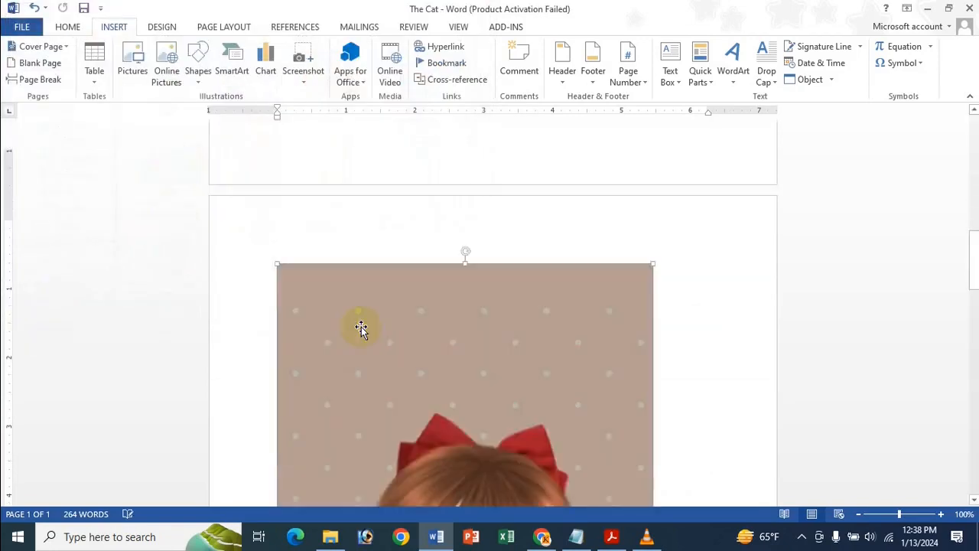
Step: Shrink the inserted picture proportionally to about 1.59" high and 0.9" wide
{"action": "scroll", "coordinate": [360, 328], "scroll_direction": "down", "scroll_amount": 5}
{"action": "scroll", "coordinate": [480, 249], "scroll_direction": "down", "scroll_amount": 8}
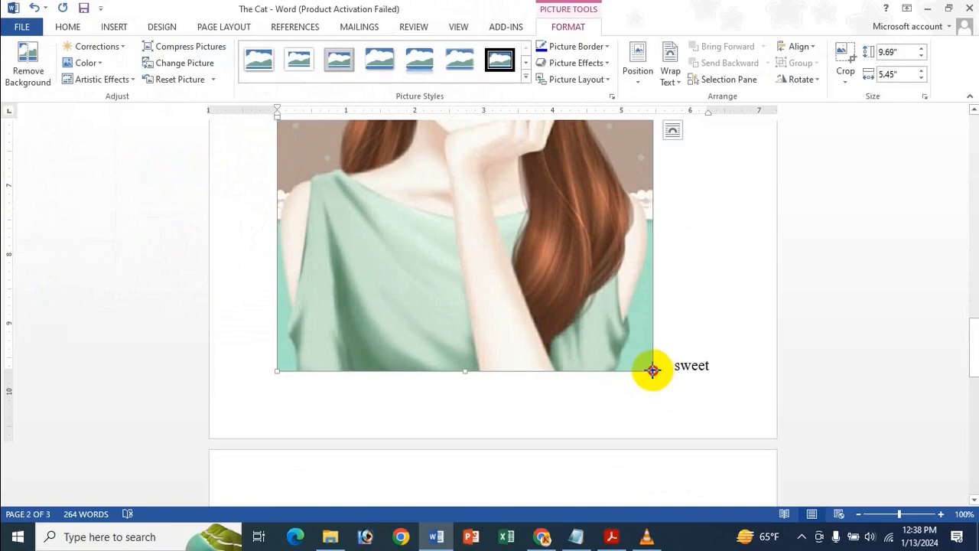
{"action": "left_click_drag", "start_coordinate": [652, 371], "coordinate": [462, 152]}
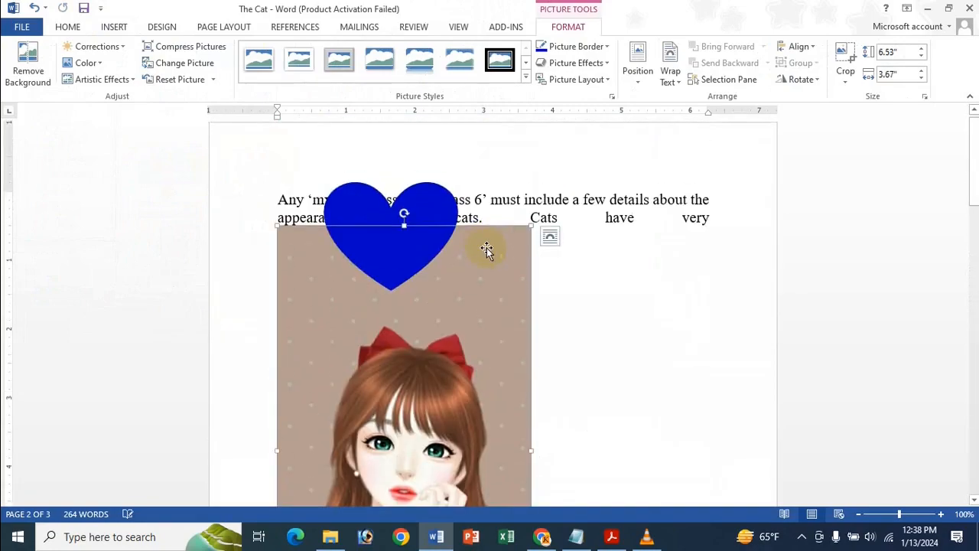
{"action": "scroll", "coordinate": [540, 413], "scroll_direction": "down", "scroll_amount": 7}
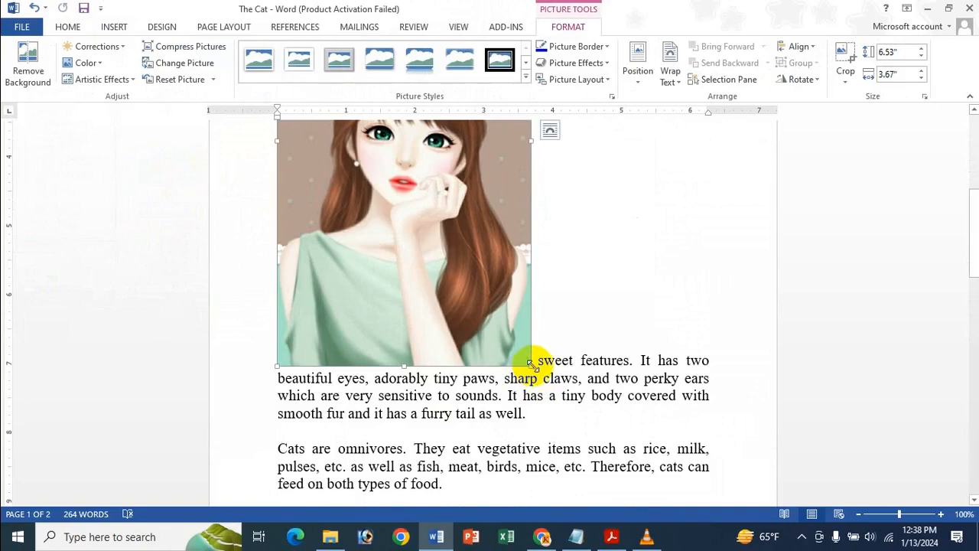
{"action": "left_click_drag", "start_coordinate": [530, 363], "coordinate": [402, 140]}
{"action": "scroll", "coordinate": [461, 273], "scroll_direction": "up", "scroll_amount": 5}
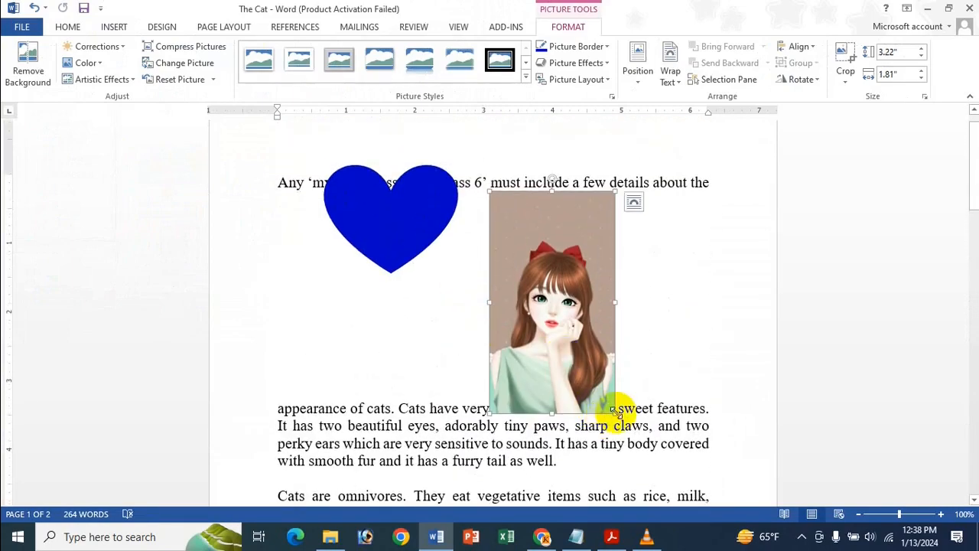
{"action": "left_click_drag", "start_coordinate": [617, 411], "coordinate": [545, 275]}
Step: Set the picture's text wrapping to In Front of Text and place it beside the heart
{"action": "left_click", "coordinate": [569, 202]}
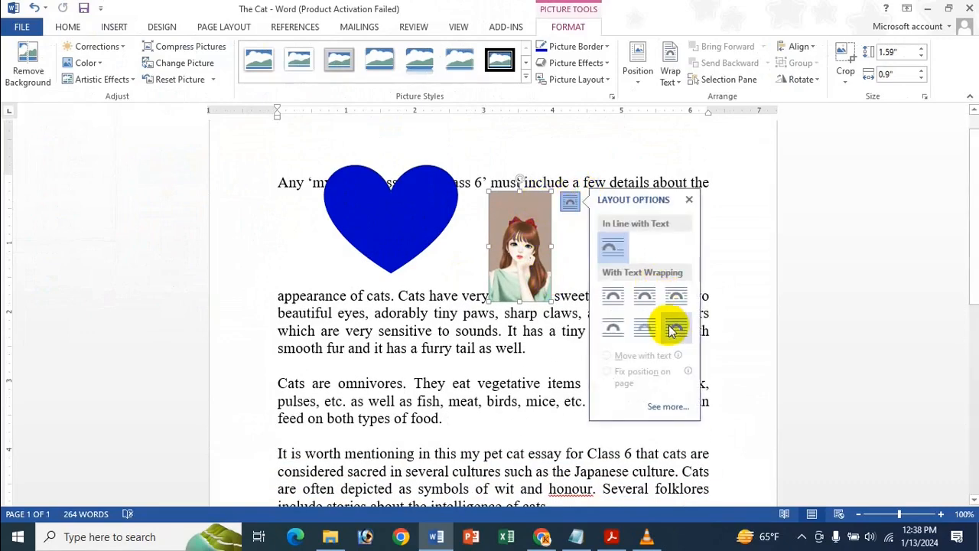
{"action": "left_click", "coordinate": [671, 331]}
{"action": "left_click_drag", "start_coordinate": [525, 219], "coordinate": [522, 221]}
Step: Move the heart slightly down and enlarge the picture to about 1.81" high and 1.02" wide
{"action": "left_click_drag", "start_coordinate": [420, 210], "coordinate": [425, 237]}
{"action": "left_click", "coordinate": [472, 245]}
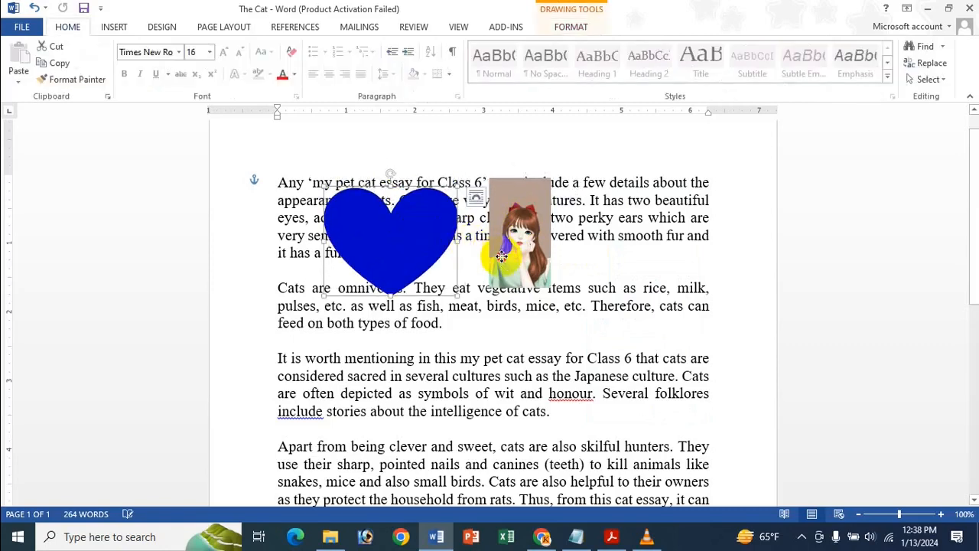
{"action": "left_click", "coordinate": [505, 257]}
{"action": "left_click_drag", "start_coordinate": [551, 285], "coordinate": [560, 301]}
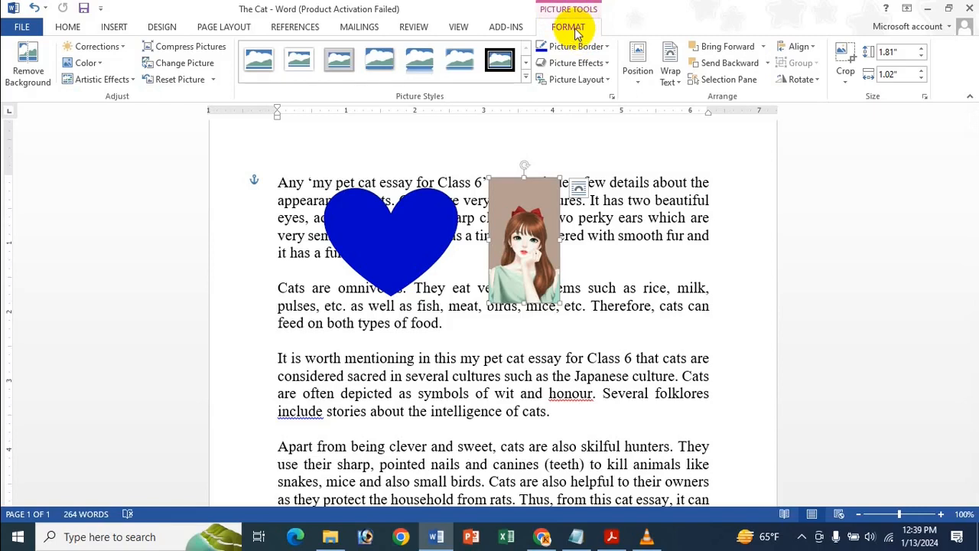
Step: Compare the formatting and arrange commands offered for the heart shape with those offered for the picture
{"action": "left_click", "coordinate": [443, 221]}
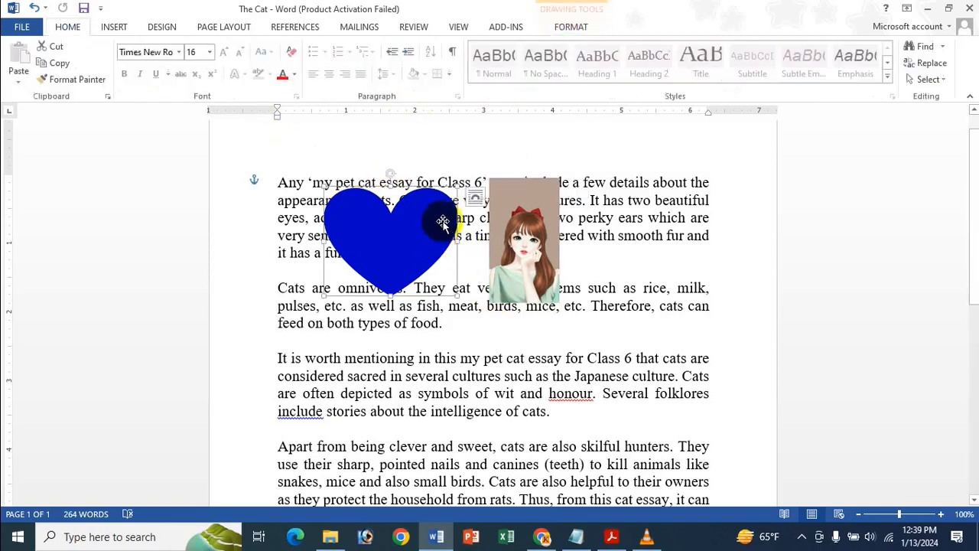
{"action": "left_click", "coordinate": [585, 32]}
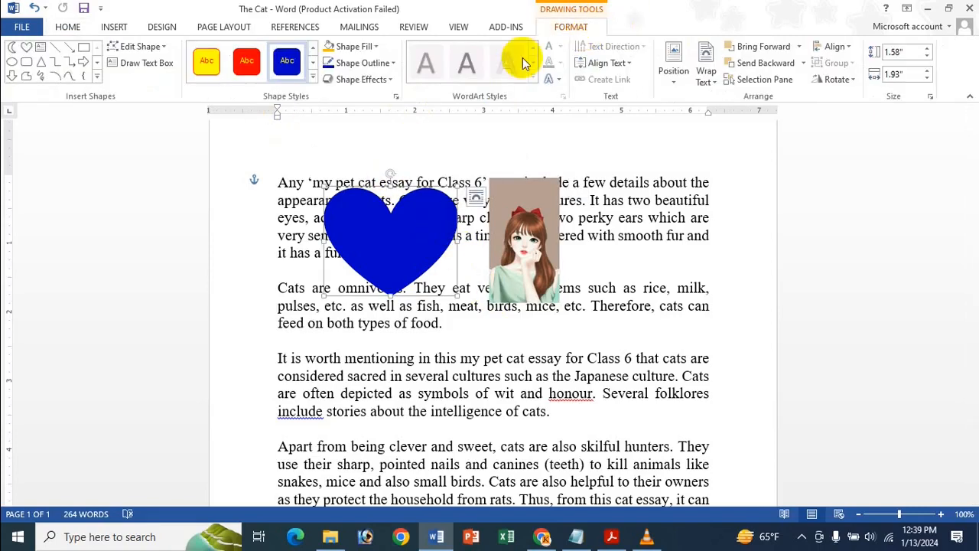
{"action": "left_click", "coordinate": [536, 229]}
{"action": "left_click", "coordinate": [374, 221]}
{"action": "left_click", "coordinate": [571, 29]}
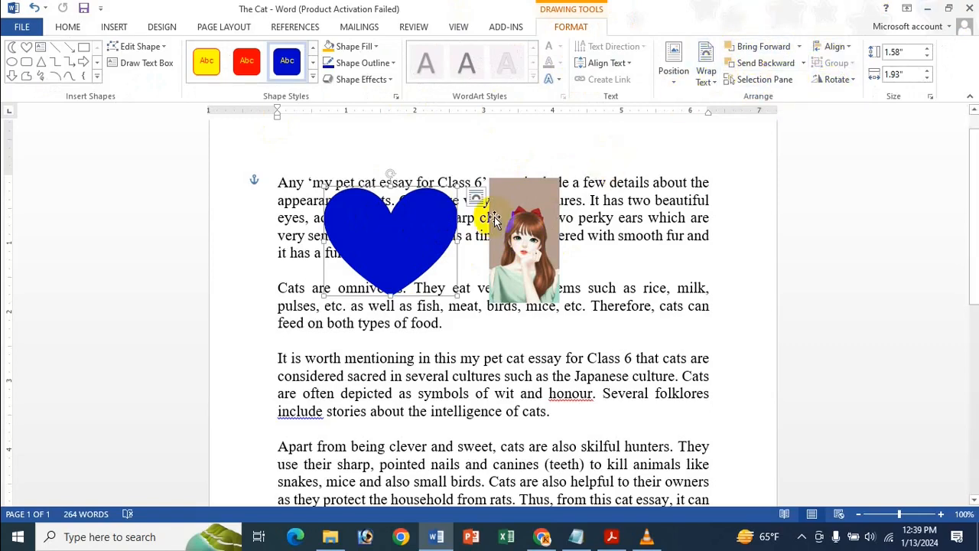
{"action": "left_click", "coordinate": [501, 205]}
{"action": "left_click", "coordinate": [564, 26]}
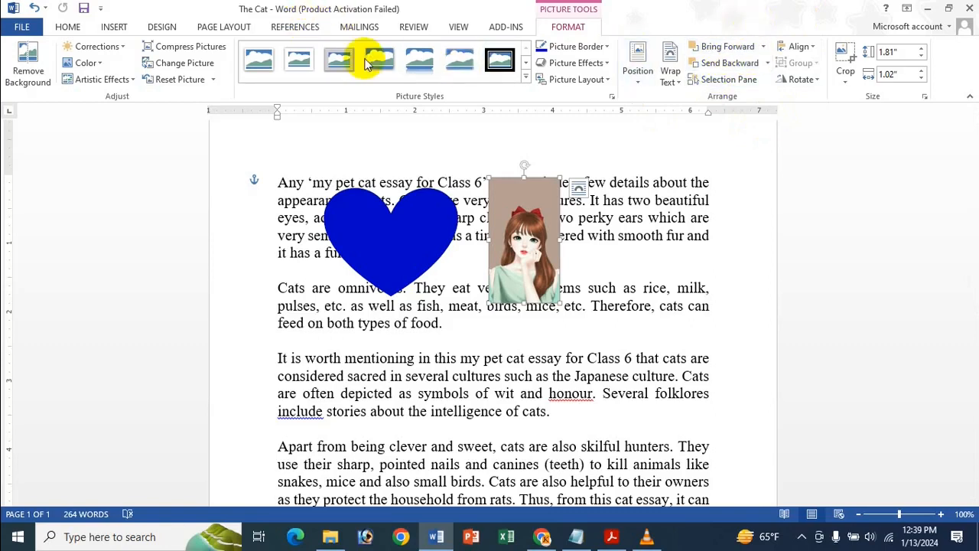
Step: Examine the page layout's Arrange commands with no object, the picture and the heart selected, and compare them with the picture's formatting commands
{"action": "left_click", "coordinate": [238, 27]}
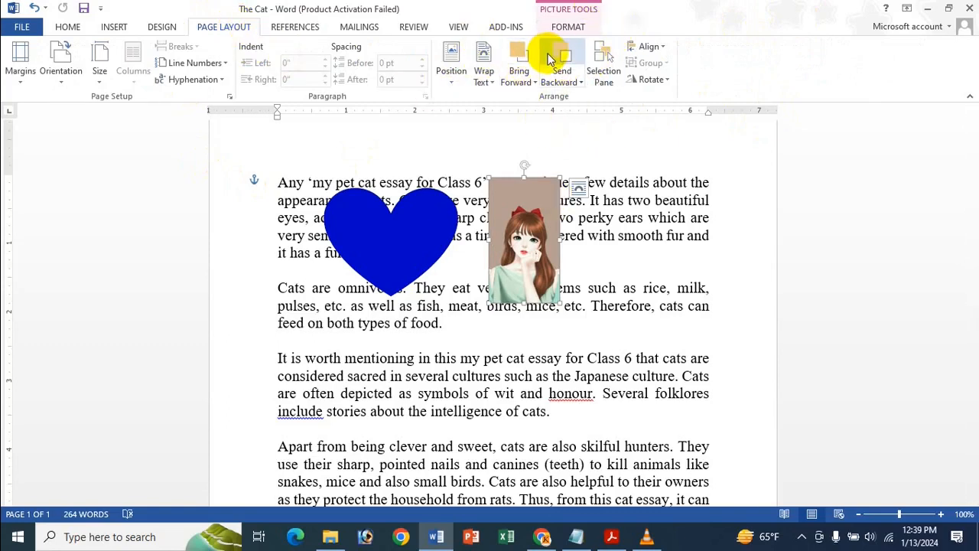
{"action": "left_click", "coordinate": [656, 203]}
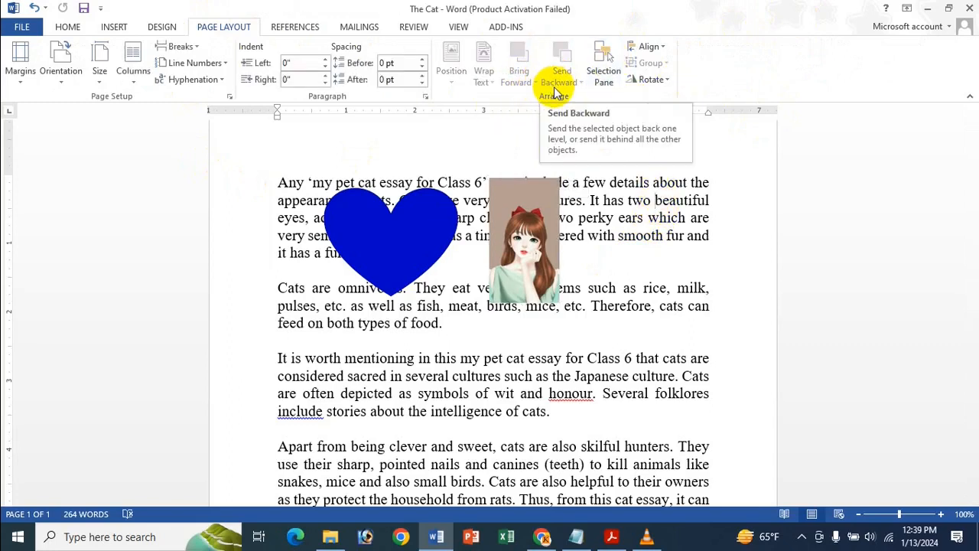
{"action": "left_click", "coordinate": [527, 245]}
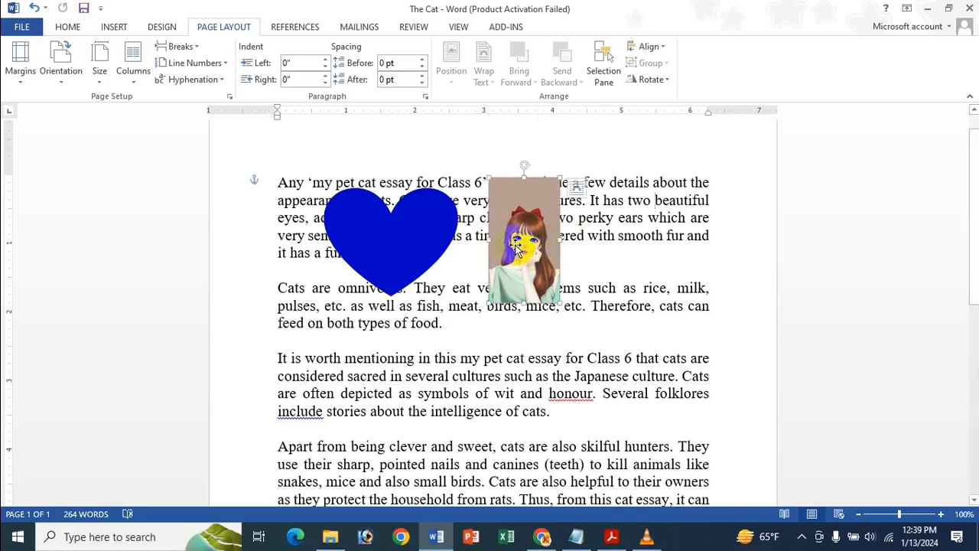
{"action": "left_click", "coordinate": [426, 218]}
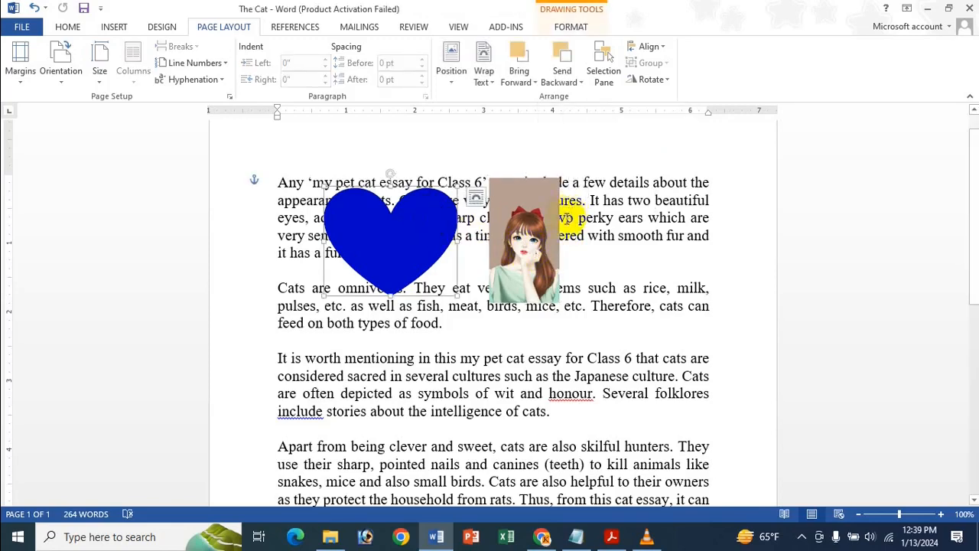
{"action": "left_click", "coordinate": [550, 228]}
{"action": "left_click", "coordinate": [570, 28]}
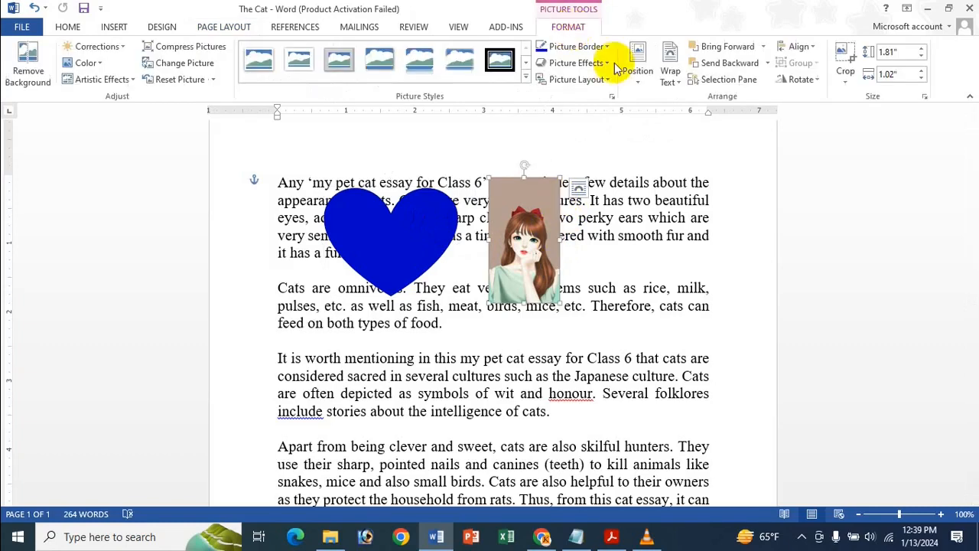
{"action": "left_click", "coordinate": [224, 31]}
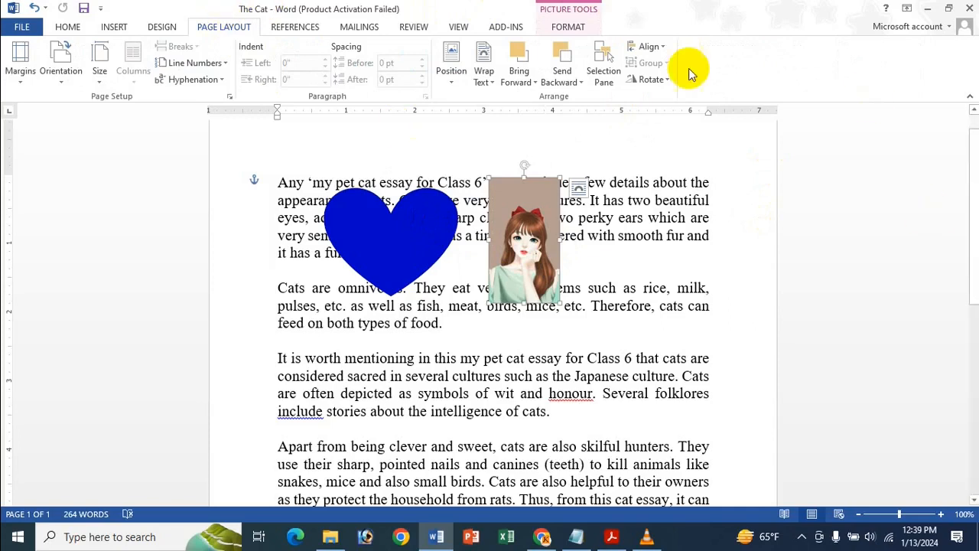
{"action": "left_click", "coordinate": [563, 27]}
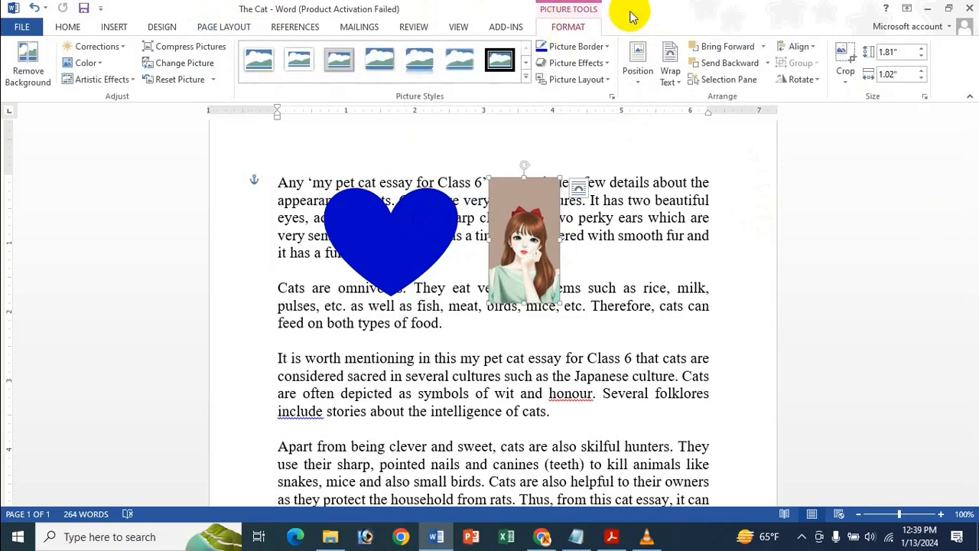
{"action": "left_click", "coordinate": [506, 27]}
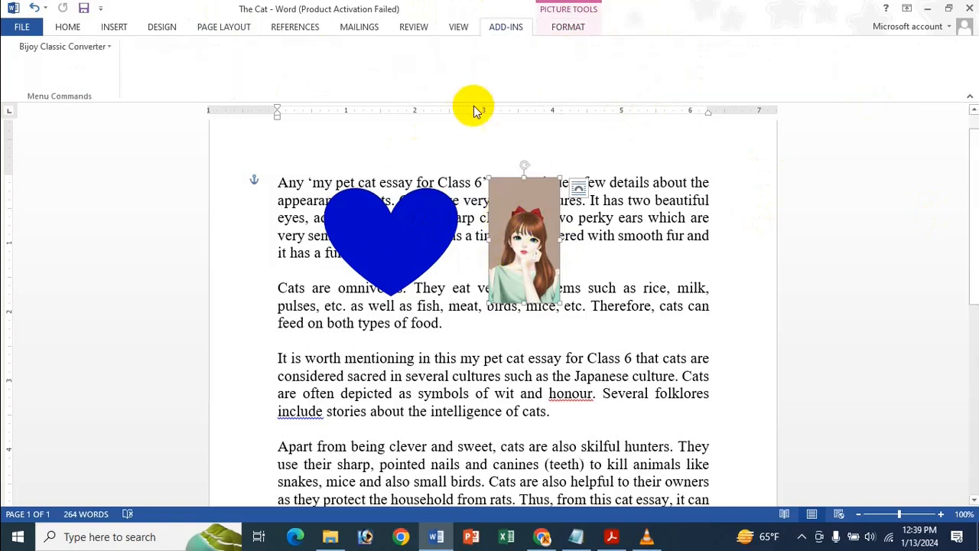
{"action": "scroll", "coordinate": [506, 70], "scroll_direction": "down", "scroll_amount": 1}
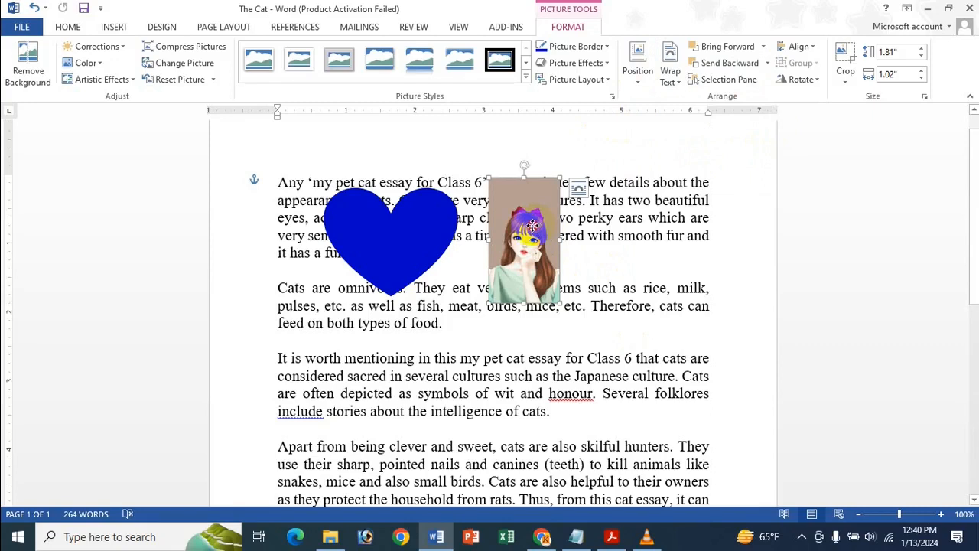
Step: Move the picture slightly down and review its position presets without applying one
{"action": "left_click_drag", "start_coordinate": [533, 226], "coordinate": [538, 235]}
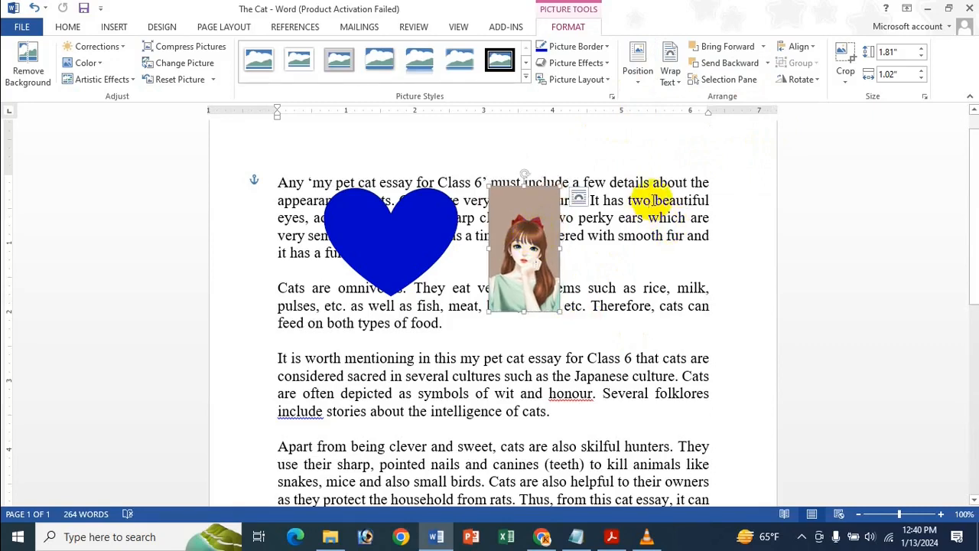
{"action": "left_click", "coordinate": [640, 69]}
{"action": "left_click", "coordinate": [641, 70]}
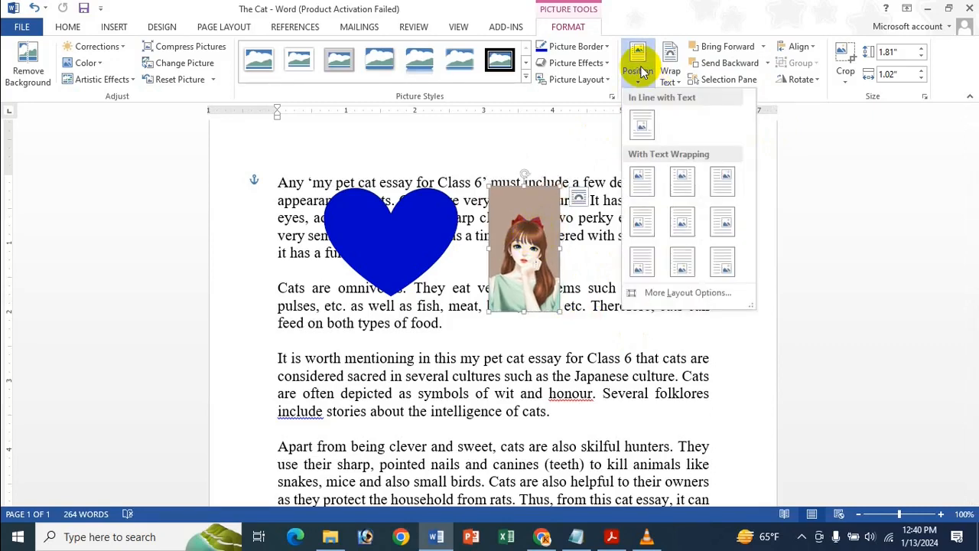
{"action": "left_click", "coordinate": [644, 125]}
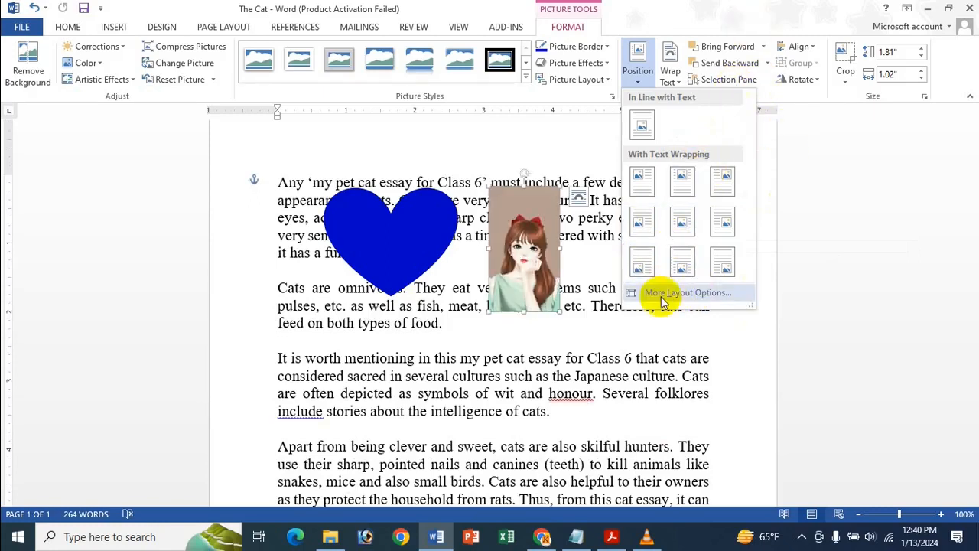
{"action": "left_click", "coordinate": [731, 4]}
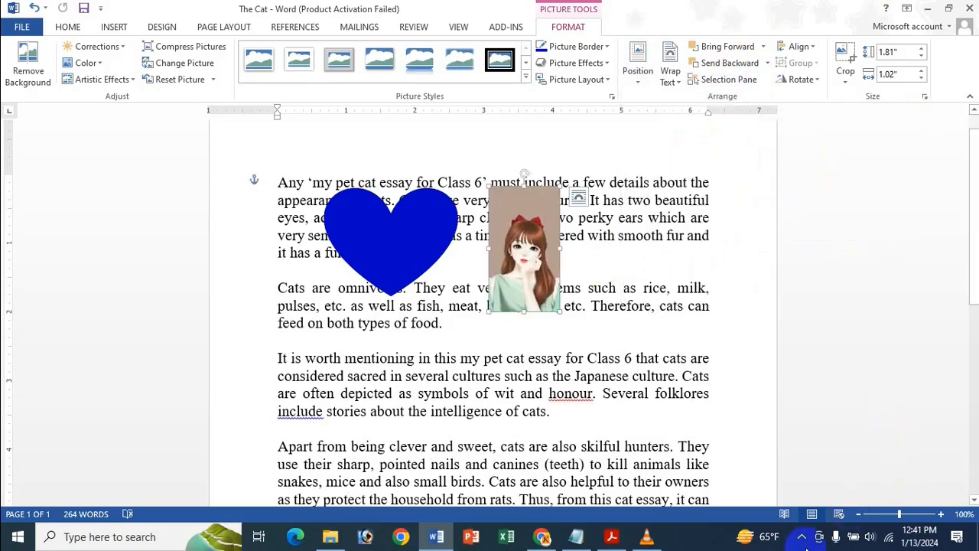
Step: Position the picture in the middle center of the page with square text wrapping
{"action": "left_click", "coordinate": [858, 516]}
{"action": "left_click", "coordinate": [859, 517]}
{"action": "left_click", "coordinate": [859, 516]}
{"action": "left_click", "coordinate": [858, 516]}
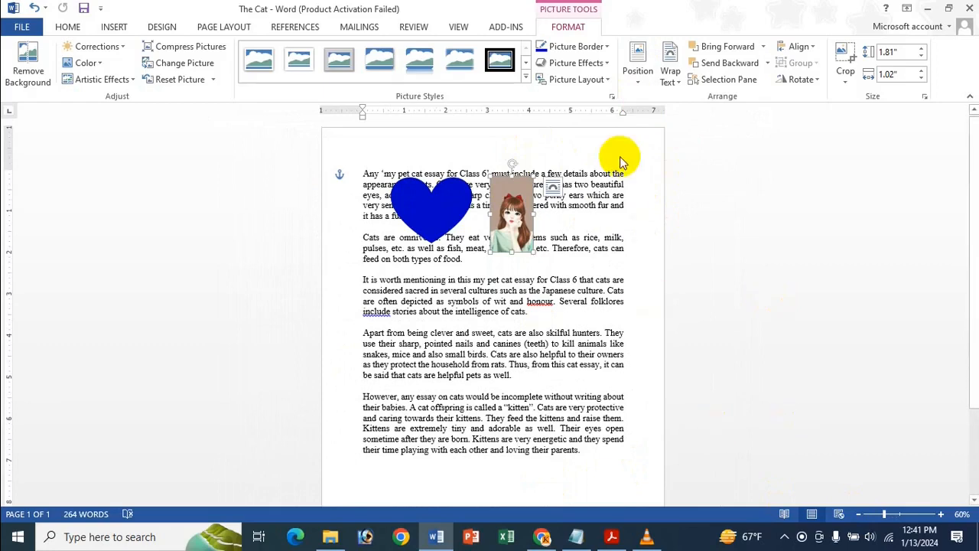
{"action": "left_click", "coordinate": [640, 76]}
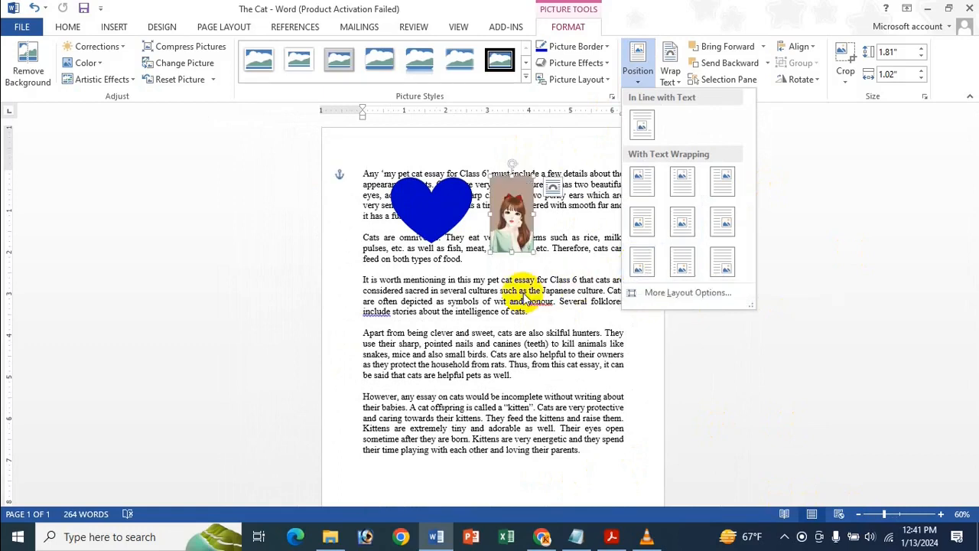
{"action": "left_click", "coordinate": [568, 294]}
{"action": "scroll", "coordinate": [569, 294], "scroll_direction": "down", "scroll_amount": 1}
{"action": "scroll", "coordinate": [566, 352], "scroll_direction": "down", "scroll_amount": 3}
{"action": "scroll", "coordinate": [564, 344], "scroll_direction": "up", "scroll_amount": 1}
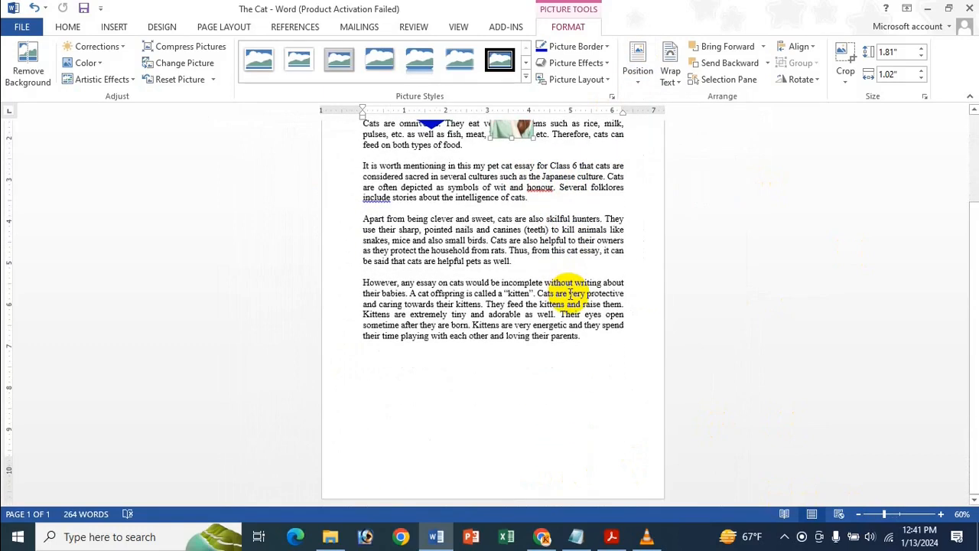
{"action": "left_click", "coordinate": [643, 84]}
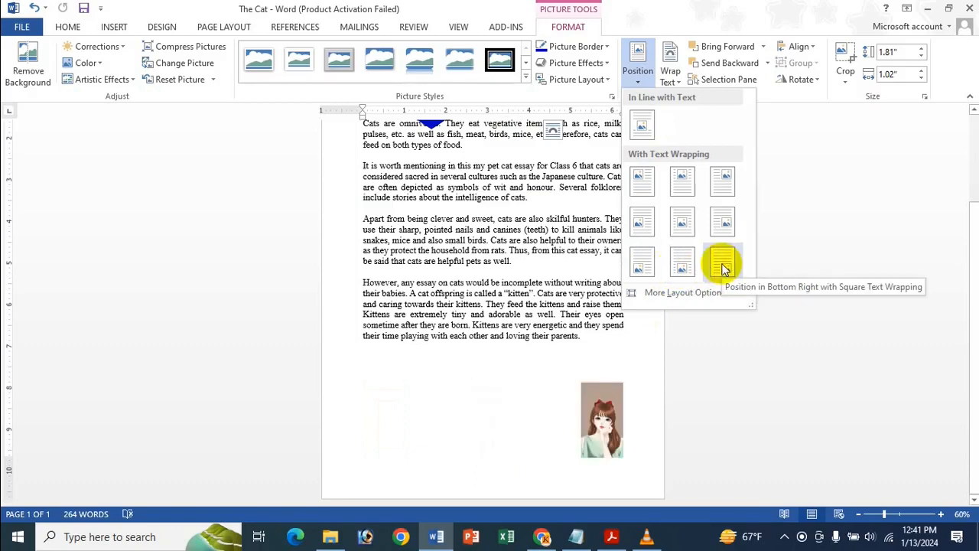
{"action": "left_click", "coordinate": [684, 223]}
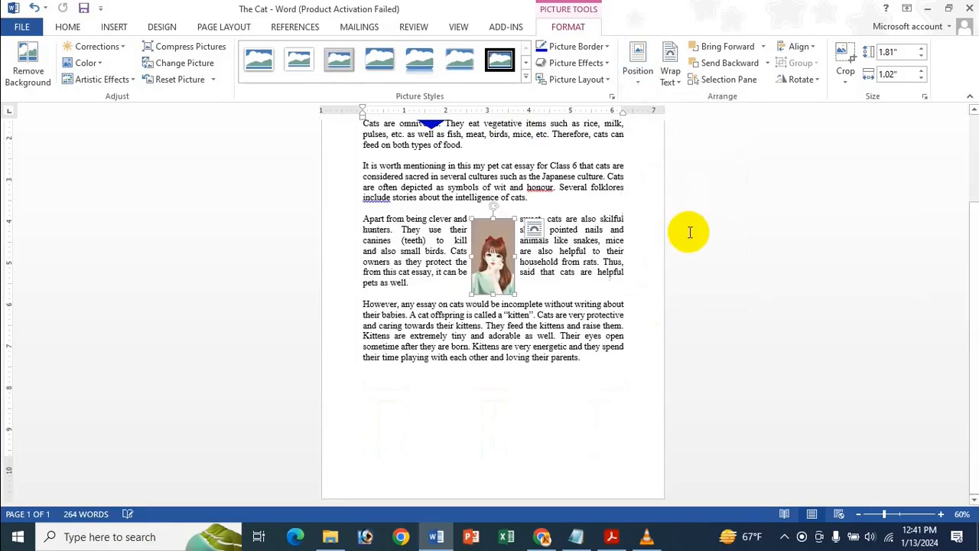
Step: Position the picture in the top center of the page with square text wrapping
{"action": "left_click", "coordinate": [670, 74]}
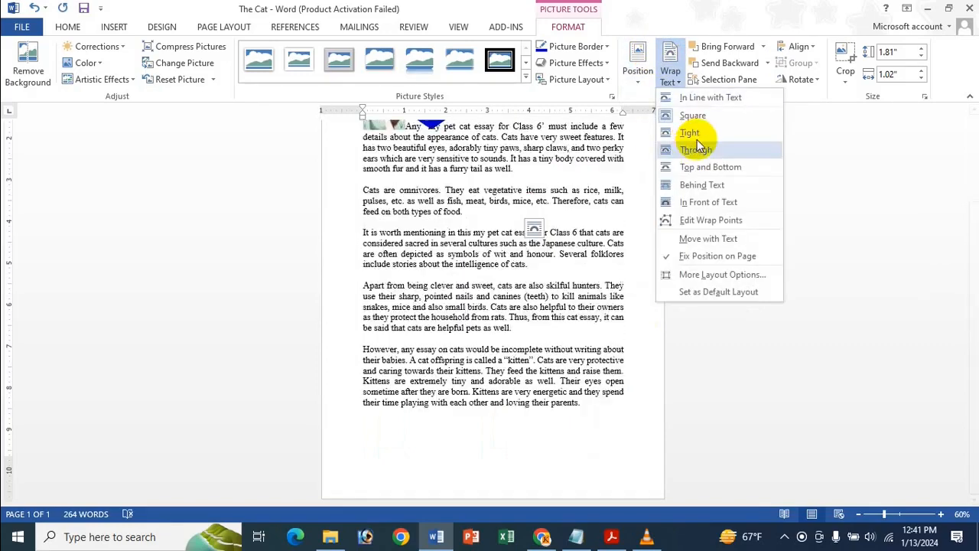
{"action": "left_click", "coordinate": [641, 67]}
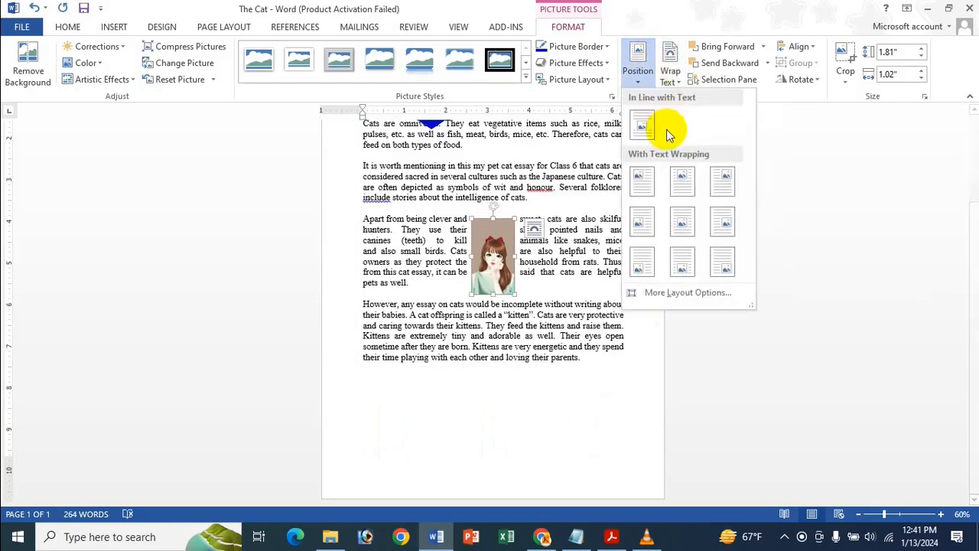
{"action": "left_click", "coordinate": [681, 179]}
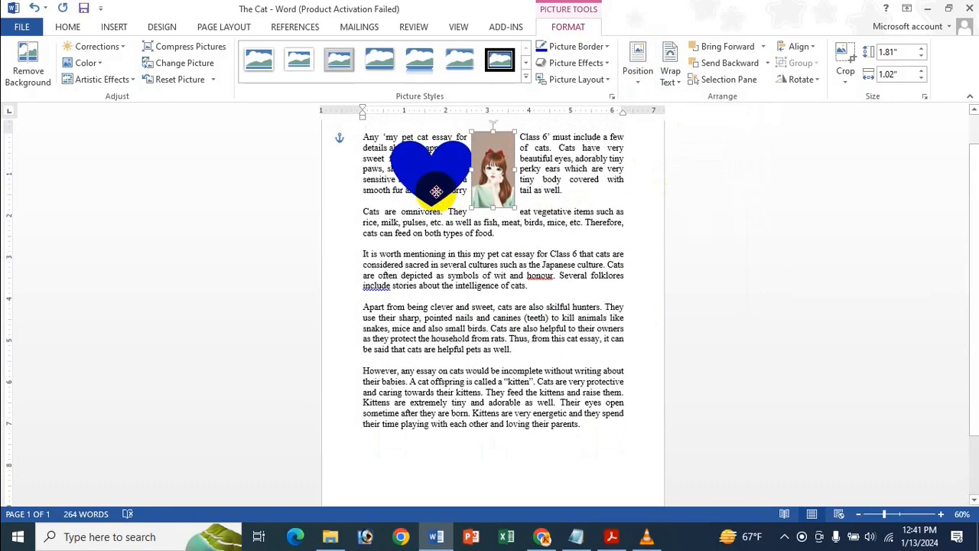
Step: Move the picture to the right, away from the heart, and shift the heart slightly right
{"action": "left_click", "coordinate": [456, 193]}
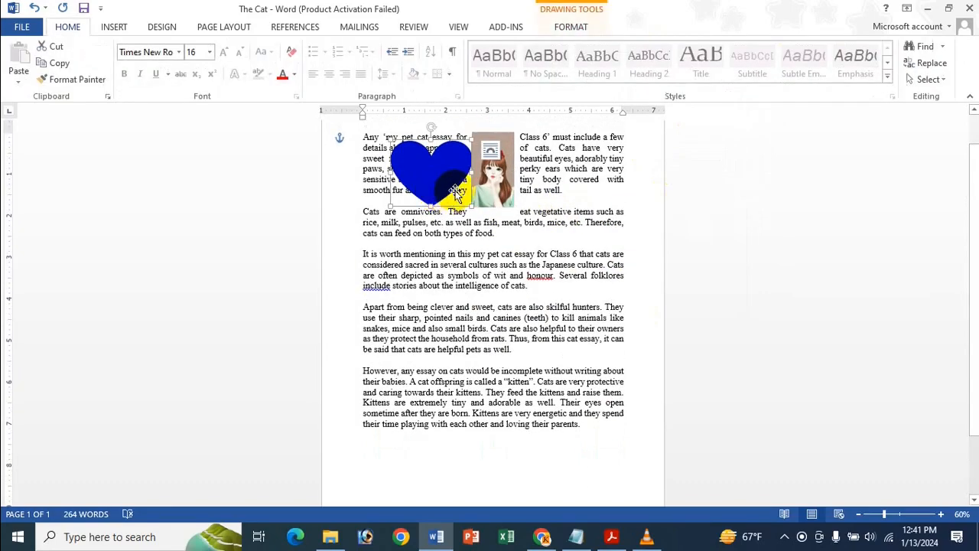
{"action": "left_click", "coordinate": [570, 27]}
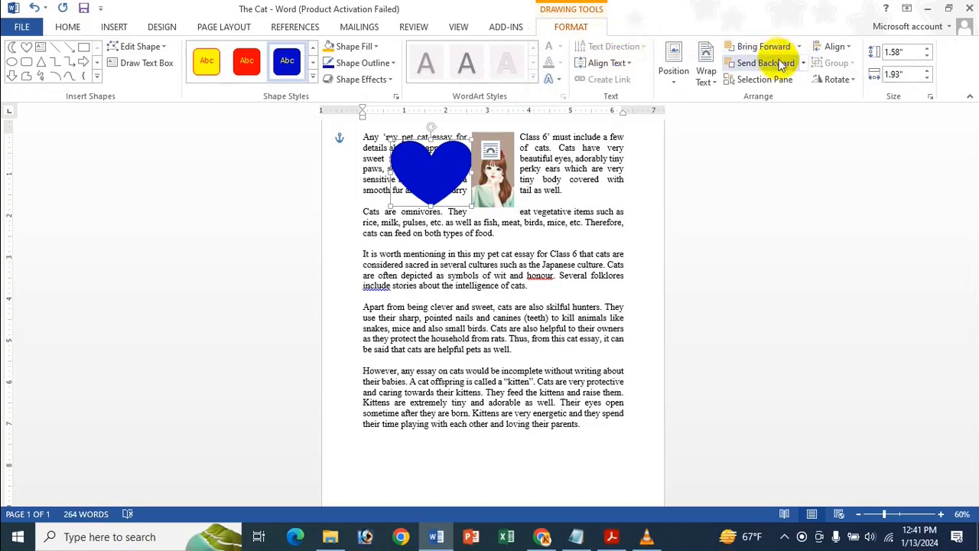
{"action": "left_click", "coordinate": [674, 61]}
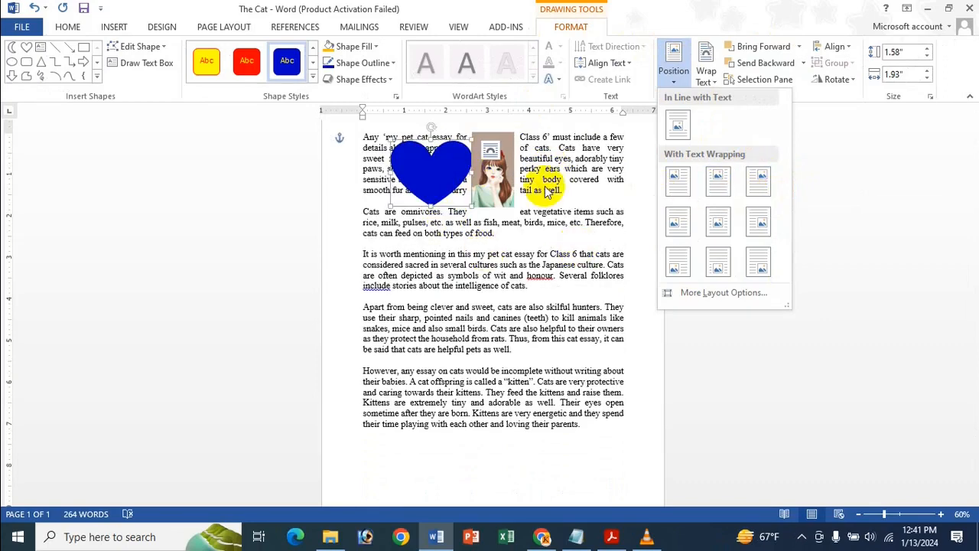
{"action": "left_click", "coordinate": [478, 159]}
{"action": "mouse_move", "coordinate": [480, 170]}
{"action": "left_mouse_down"}
{"action": "mouse_move", "coordinate": [530, 174]}
{"action": "mouse_move", "coordinate": [525, 168]}
{"action": "left_mouse_up"}
{"action": "left_click_drag", "start_coordinate": [454, 174], "coordinate": [465, 174]}
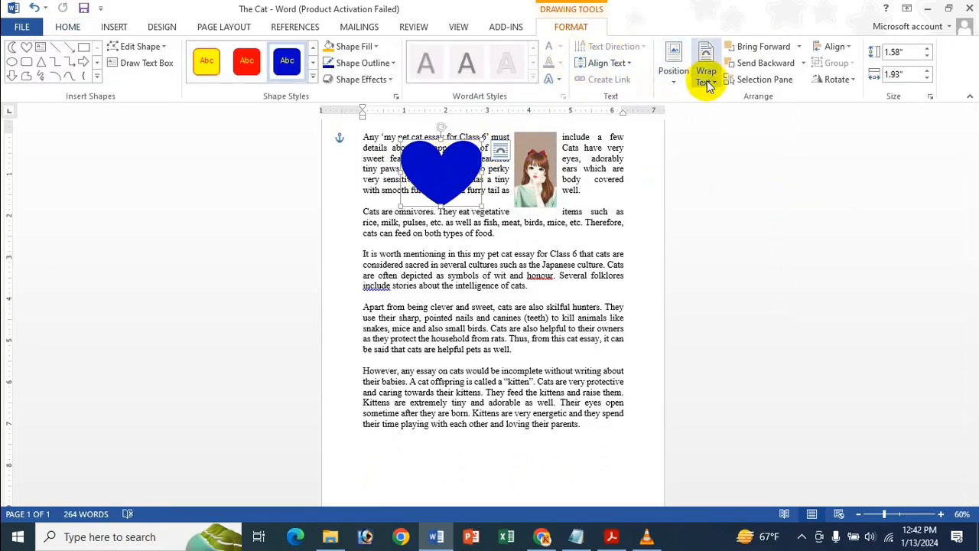
Step: Compare the heart's Wrap Text choices with its Layout Options and position presets
{"action": "left_click", "coordinate": [711, 72]}
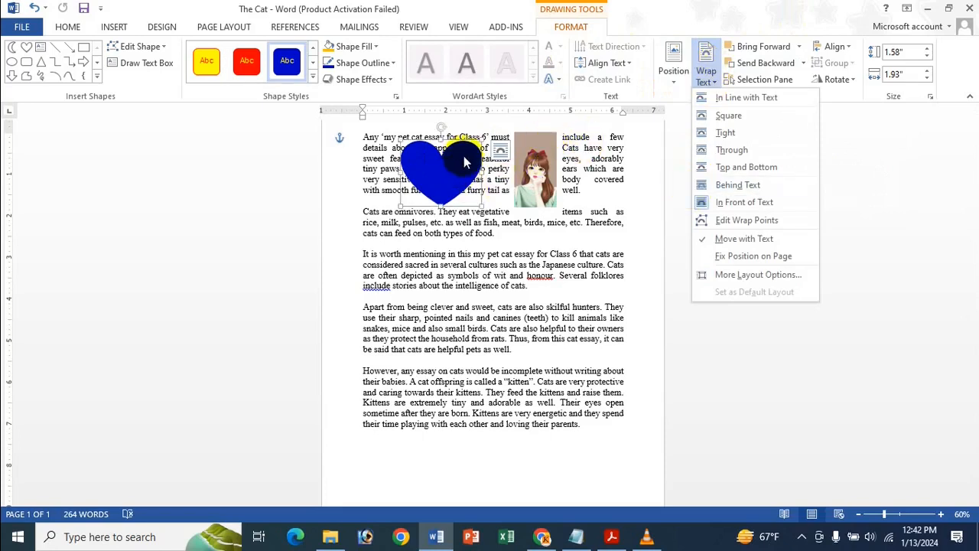
{"action": "left_click", "coordinate": [501, 149]}
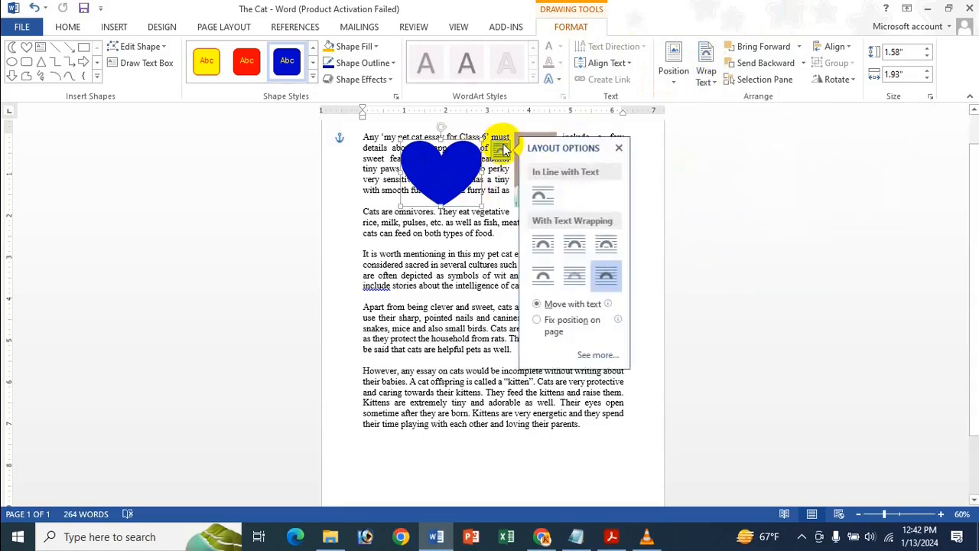
{"action": "left_click", "coordinate": [618, 148]}
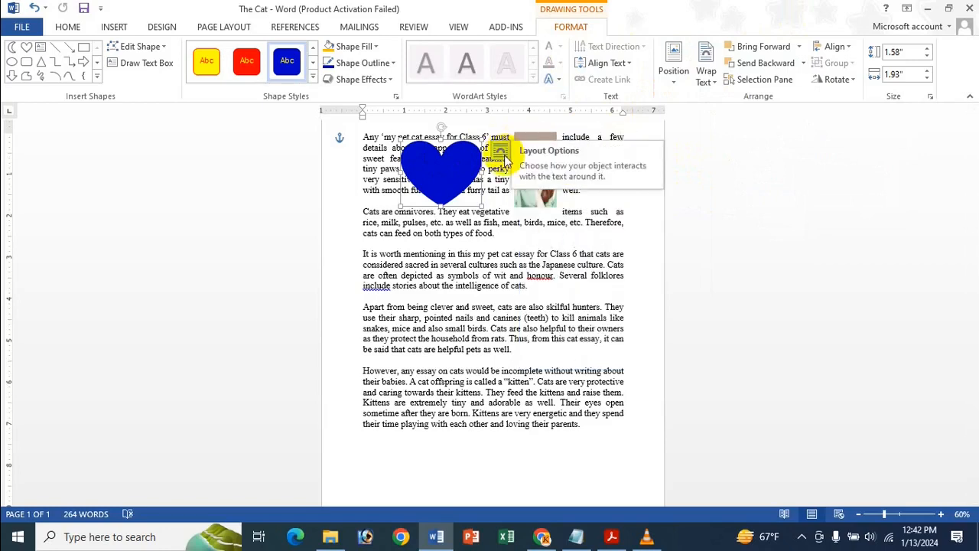
{"action": "left_click", "coordinate": [502, 155]}
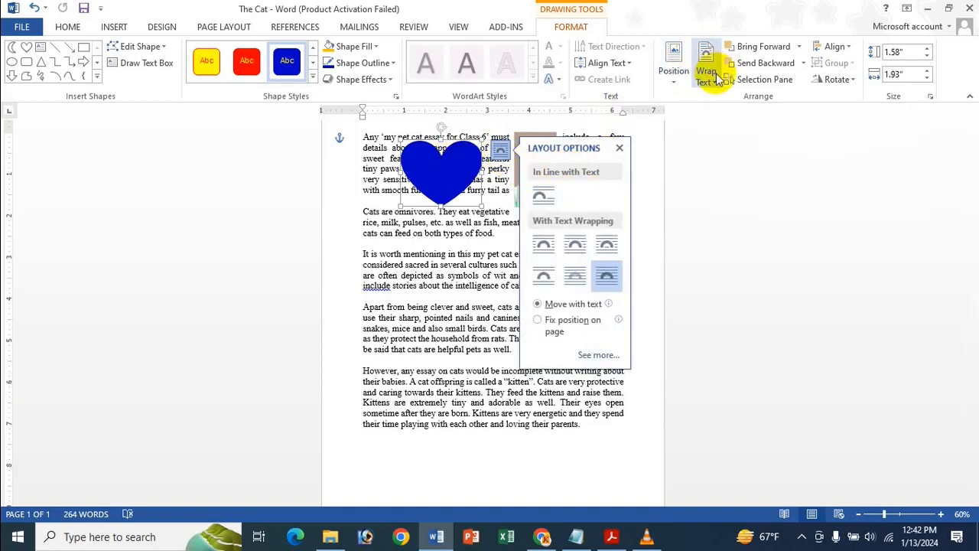
{"action": "left_click", "coordinate": [718, 77]}
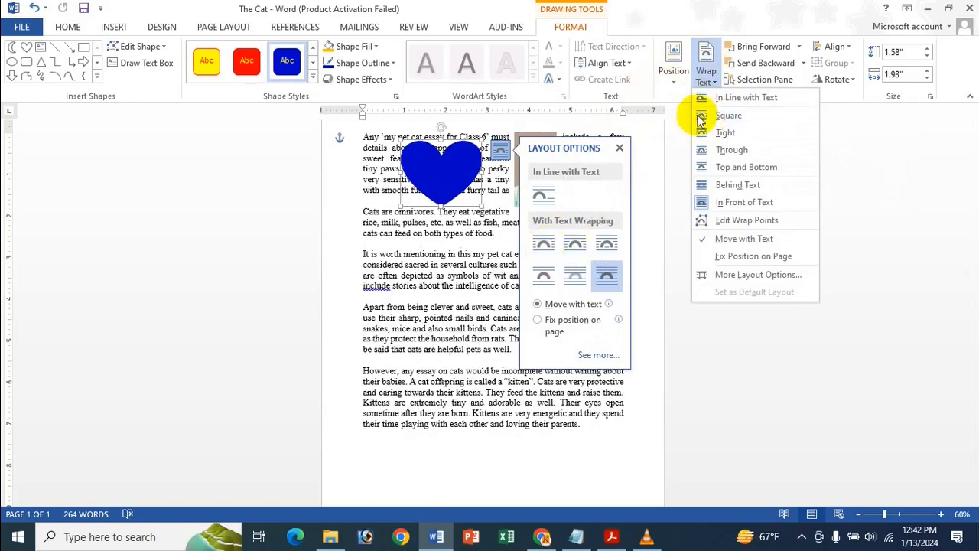
{"action": "left_click", "coordinate": [672, 70]}
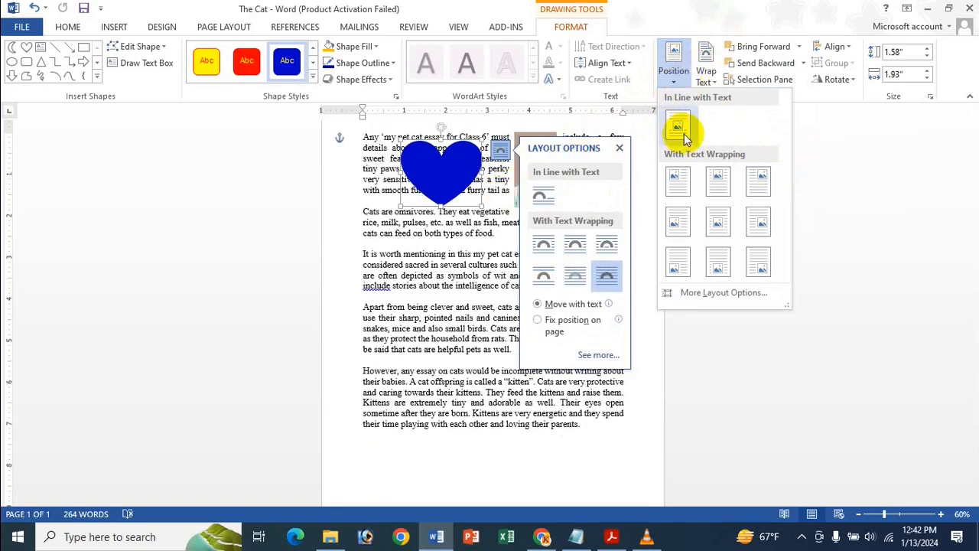
{"action": "left_click", "coordinate": [705, 73]}
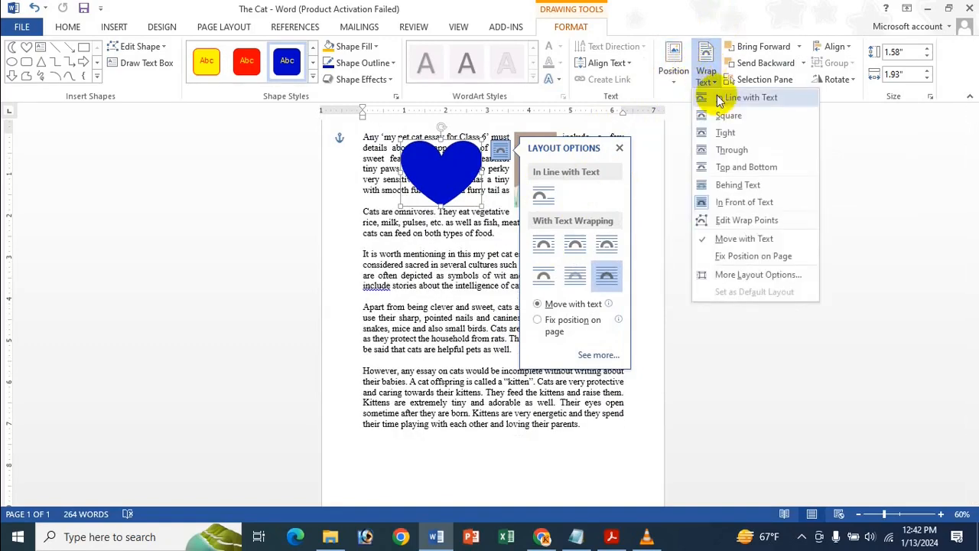
{"action": "left_click", "coordinate": [498, 150]}
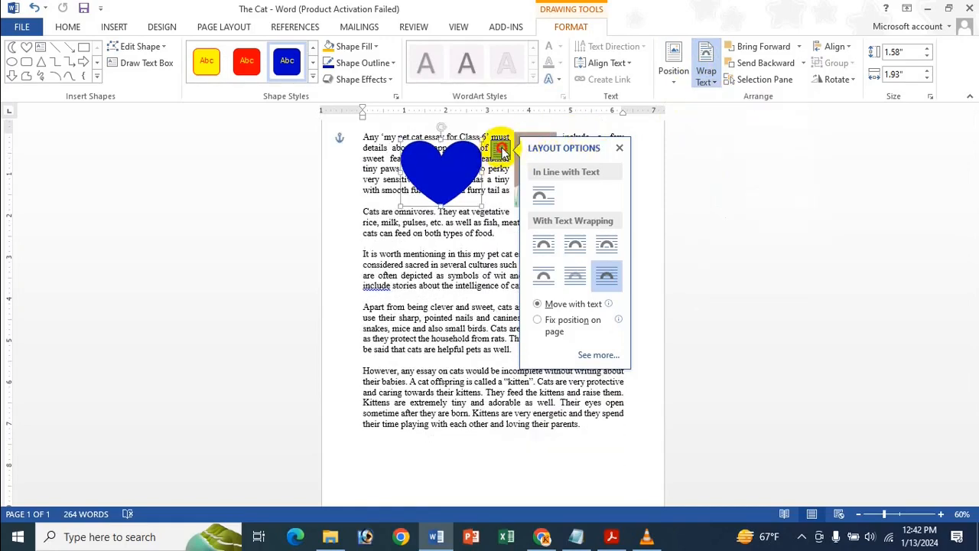
Step: Try Behind Text wrapping on the heart and restore In Front of Text
{"action": "left_click", "coordinate": [706, 69]}
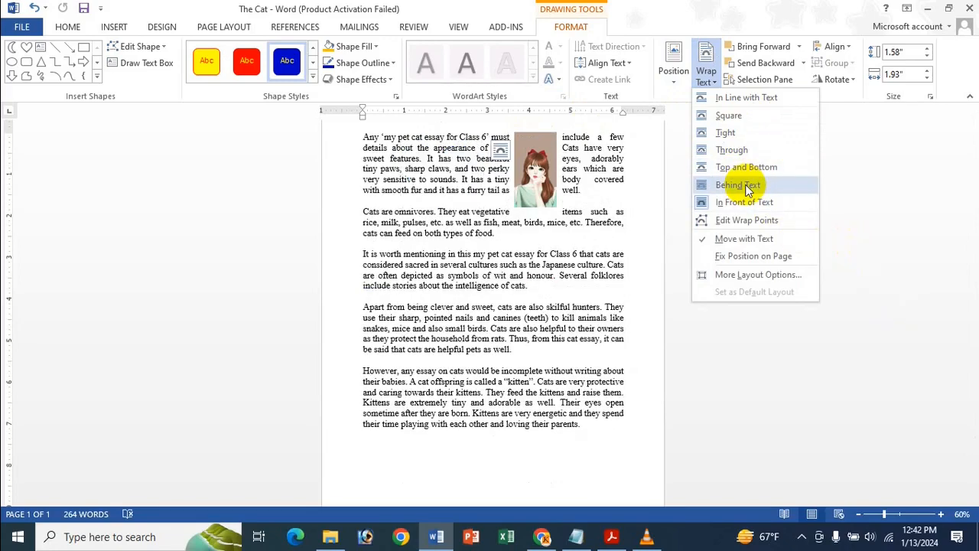
{"action": "left_click", "coordinate": [747, 186]}
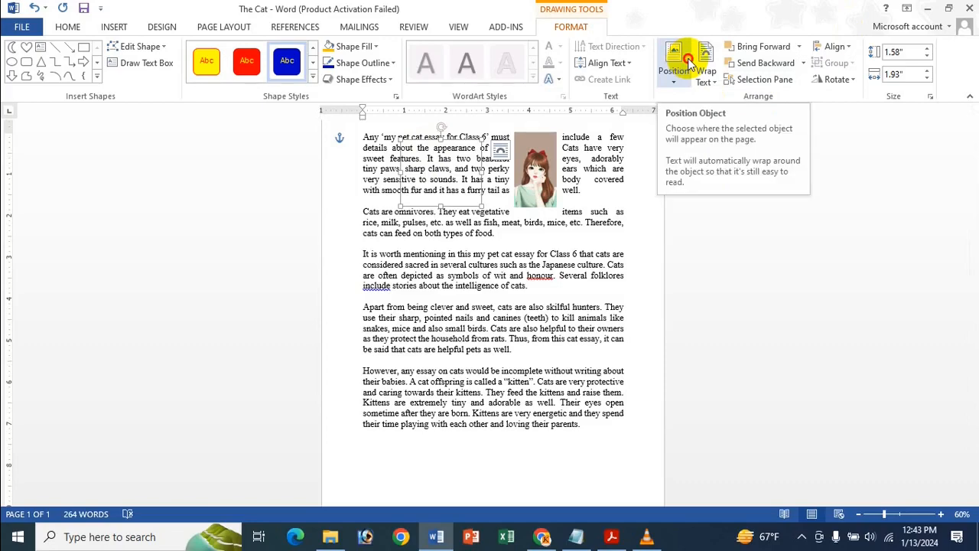
{"action": "left_click", "coordinate": [690, 64]}
{"action": "left_click", "coordinate": [706, 65]}
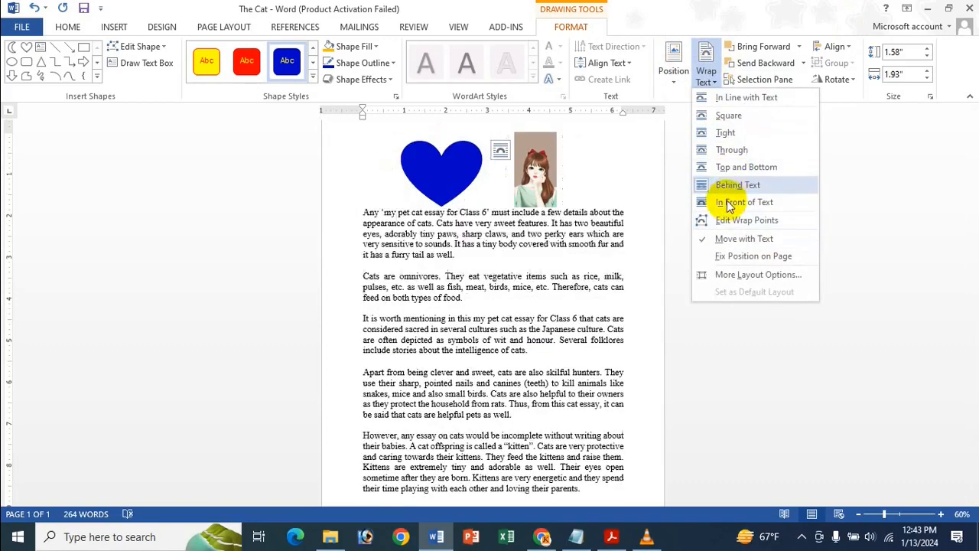
{"action": "left_click", "coordinate": [733, 202]}
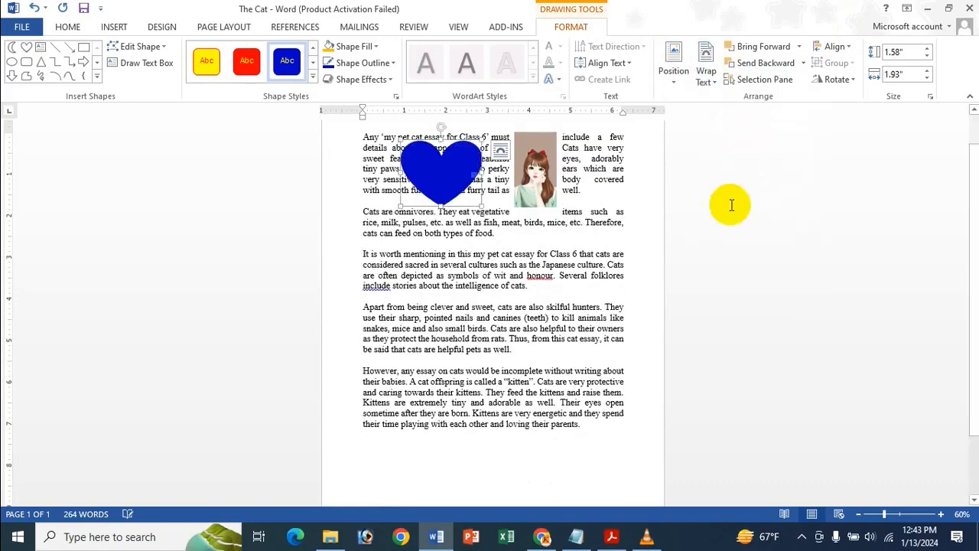
Step: Move the heart slightly right and down, and review its text wrapping choices
{"action": "left_click_drag", "start_coordinate": [459, 172], "coordinate": [458, 178]}
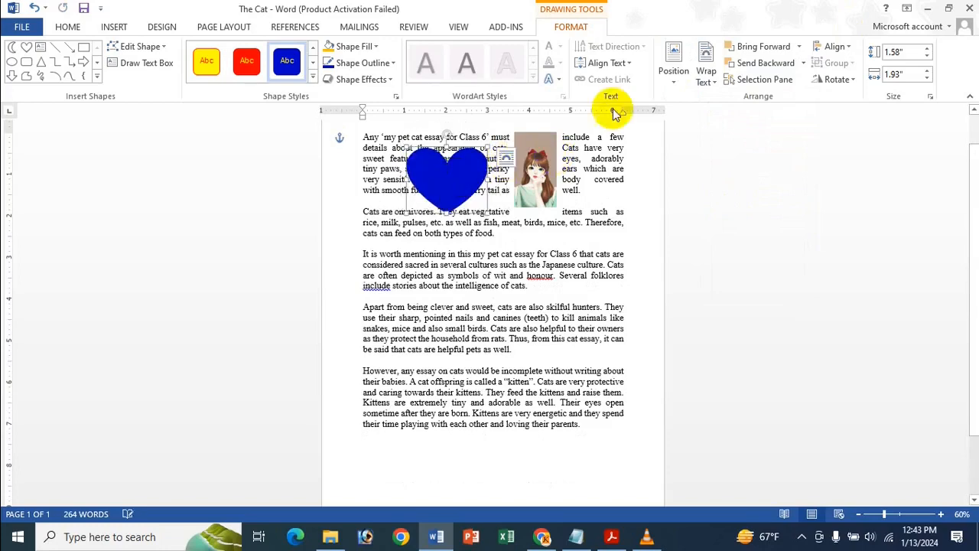
{"action": "left_click", "coordinate": [673, 62]}
{"action": "left_click", "coordinate": [704, 81]}
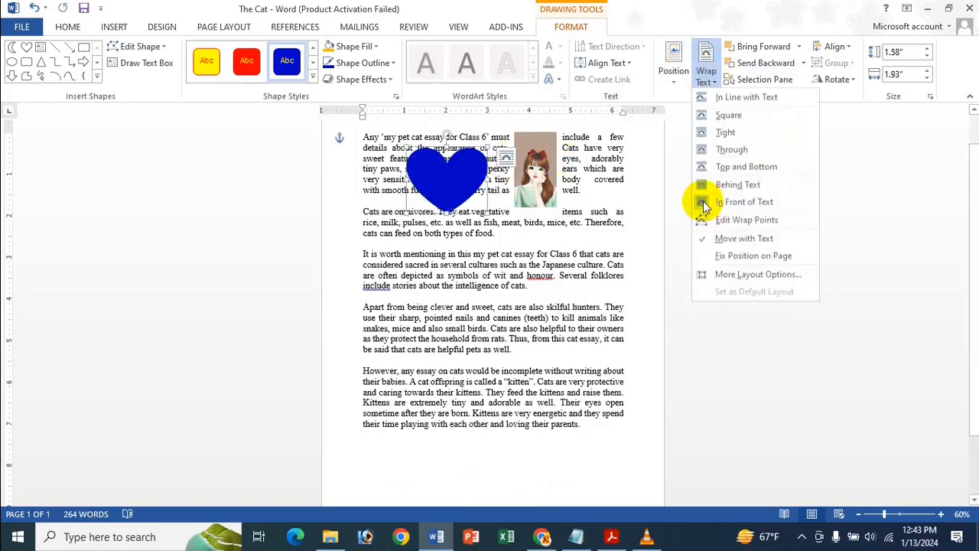
Step: Examine the text wrapping choices offered for the picture
{"action": "left_click", "coordinate": [530, 172]}
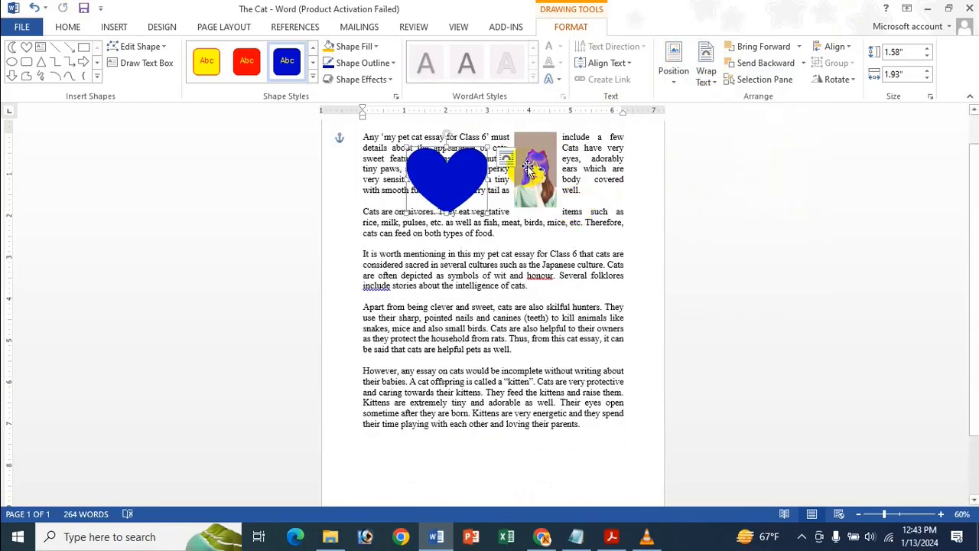
{"action": "left_click", "coordinate": [555, 142]}
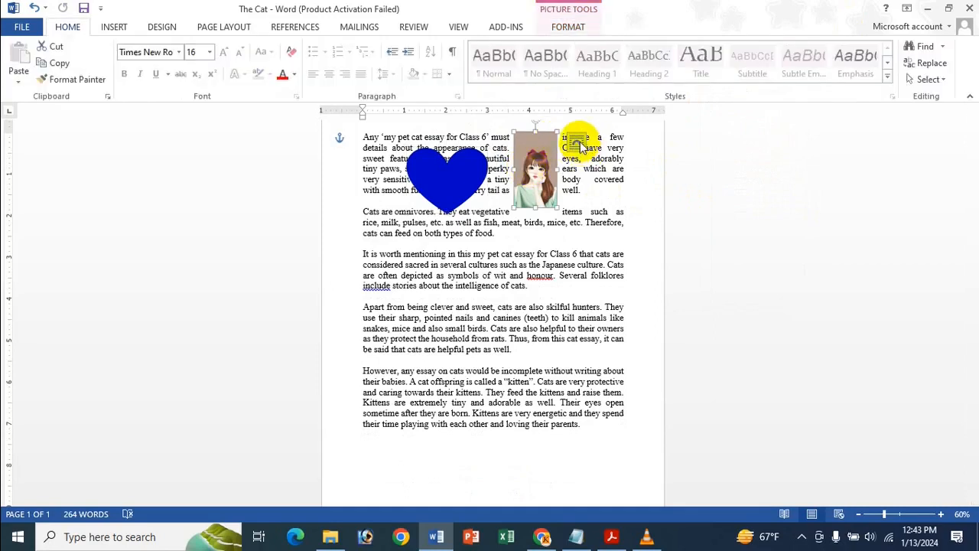
{"action": "left_click", "coordinate": [566, 25]}
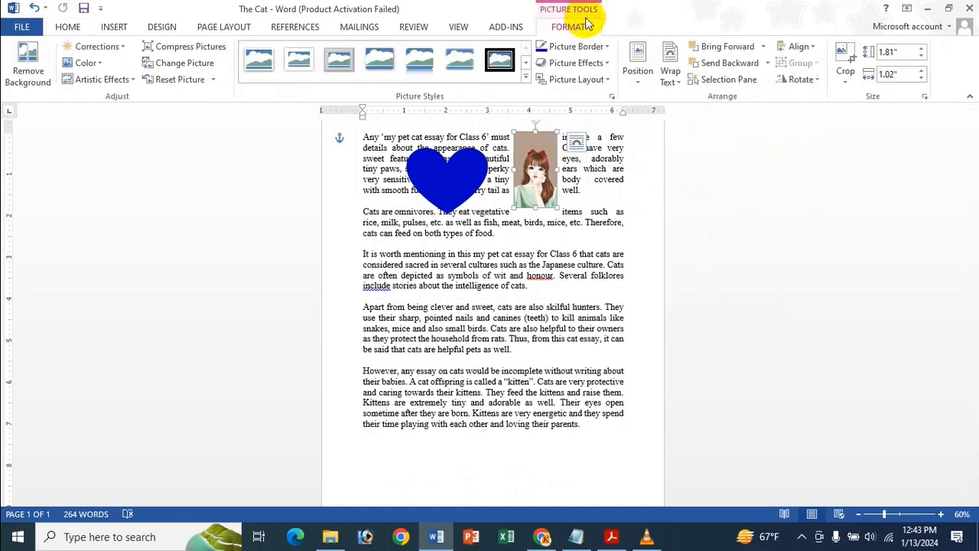
{"action": "left_click", "coordinate": [671, 71]}
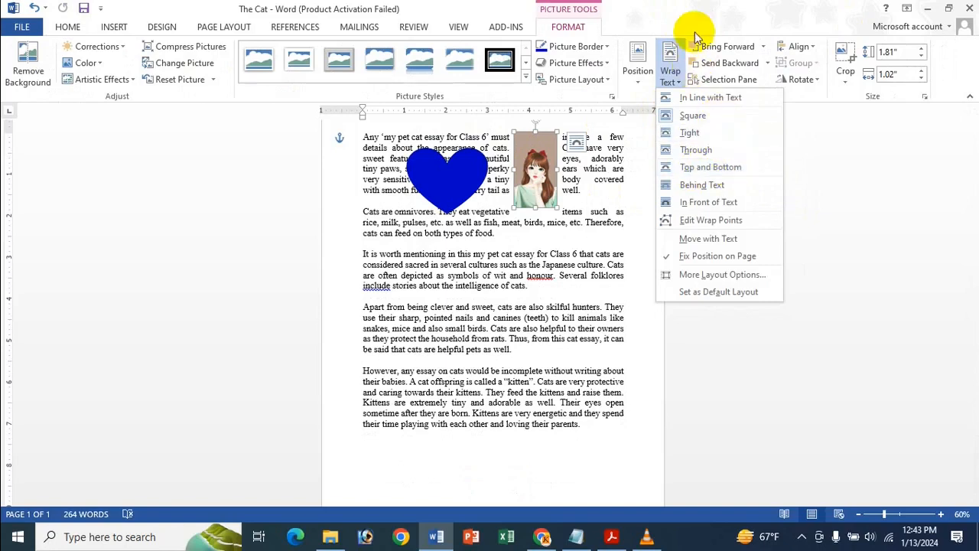
{"action": "left_click", "coordinate": [649, 21]}
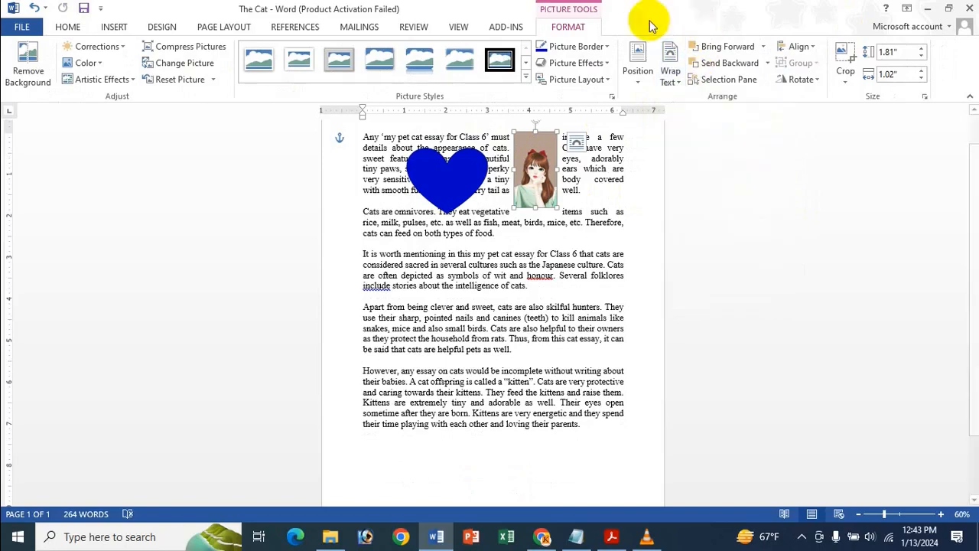
Step: Enlarge the picture to about 2.45 by 1.38 inches and move it slightly toward the heart
{"action": "left_click", "coordinate": [576, 142]}
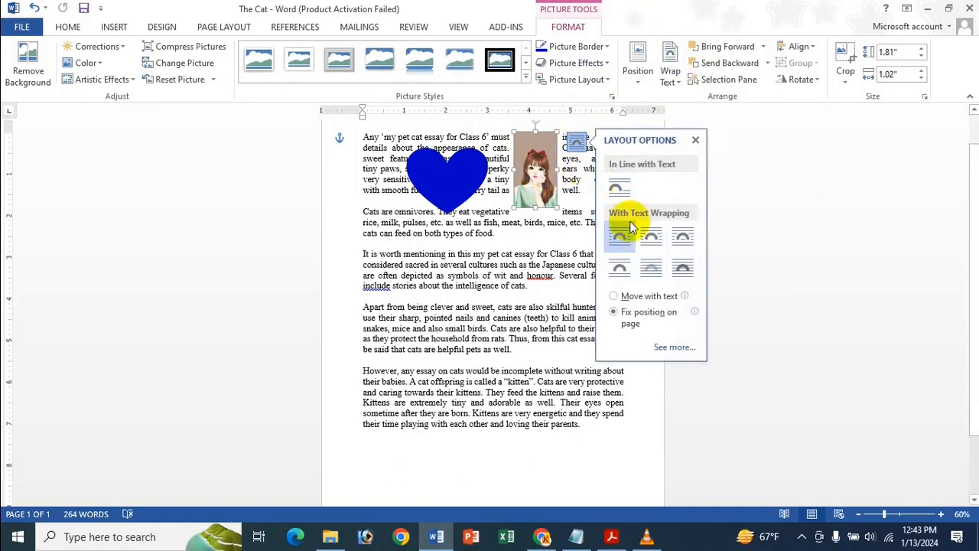
{"action": "left_click", "coordinate": [440, 248]}
{"action": "left_click", "coordinate": [538, 196]}
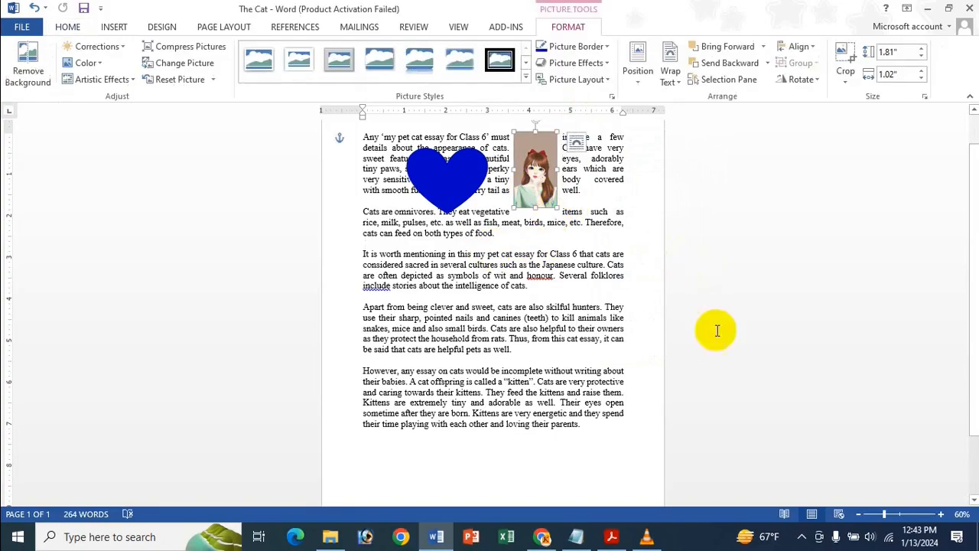
{"action": "left_click", "coordinate": [943, 515]}
{"action": "left_click", "coordinate": [943, 515]}
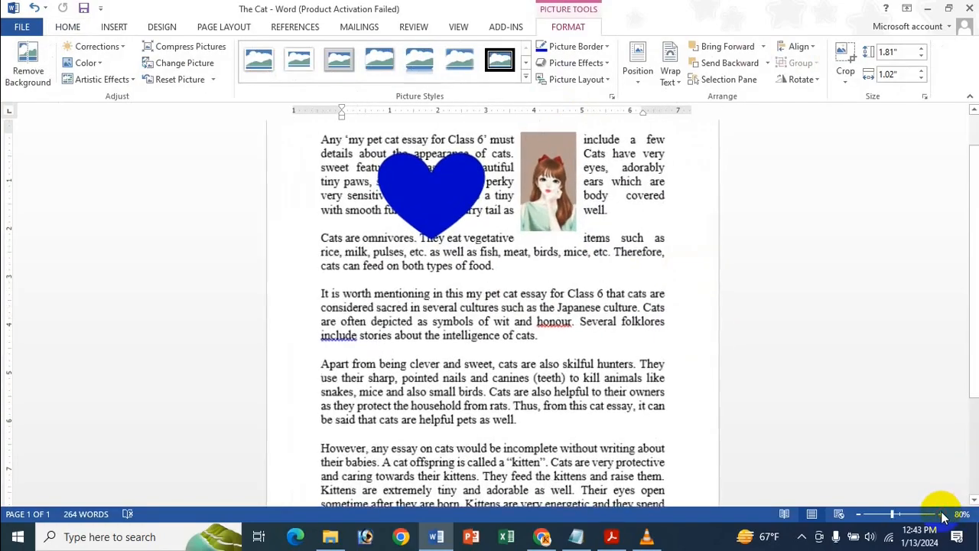
{"action": "left_click", "coordinate": [943, 515]}
{"action": "left_click", "coordinate": [943, 515]}
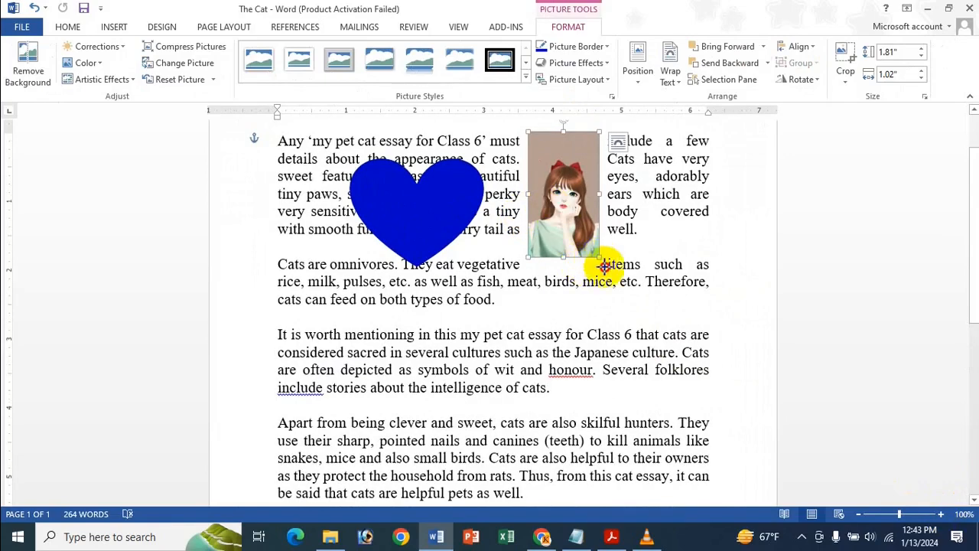
{"action": "left_click_drag", "start_coordinate": [604, 266], "coordinate": [624, 304]}
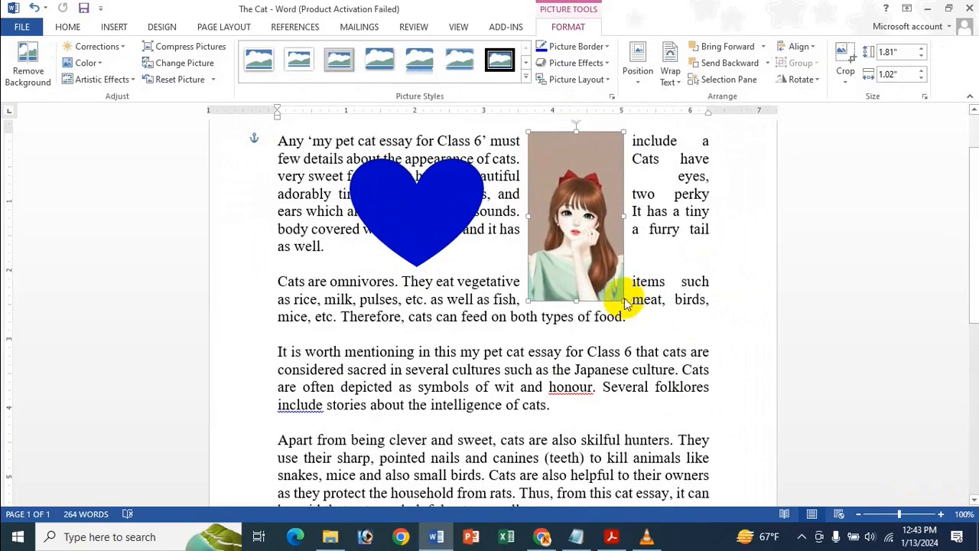
{"action": "left_click_drag", "start_coordinate": [586, 219], "coordinate": [555, 219]}
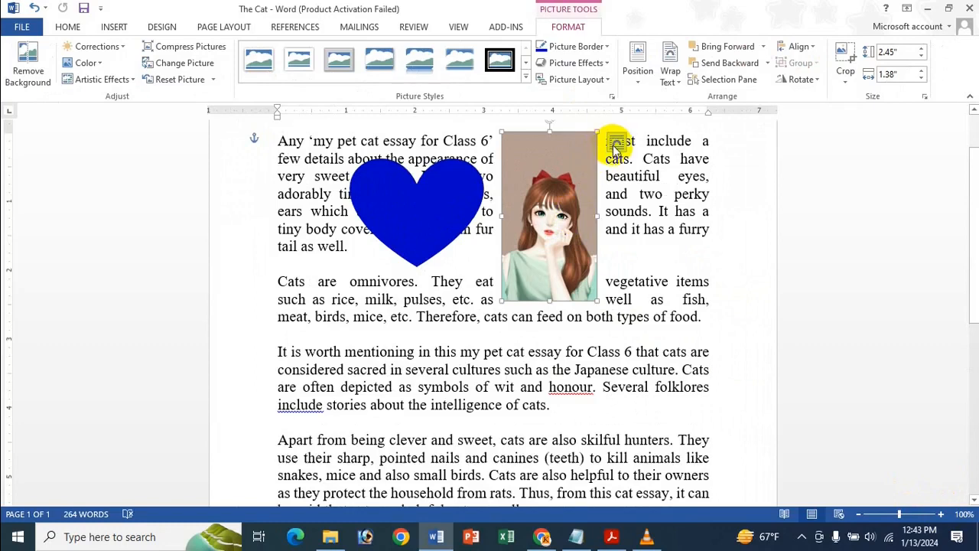
Step: Compare Tight and Through text wrapping on the picture
{"action": "left_click", "coordinate": [616, 146]}
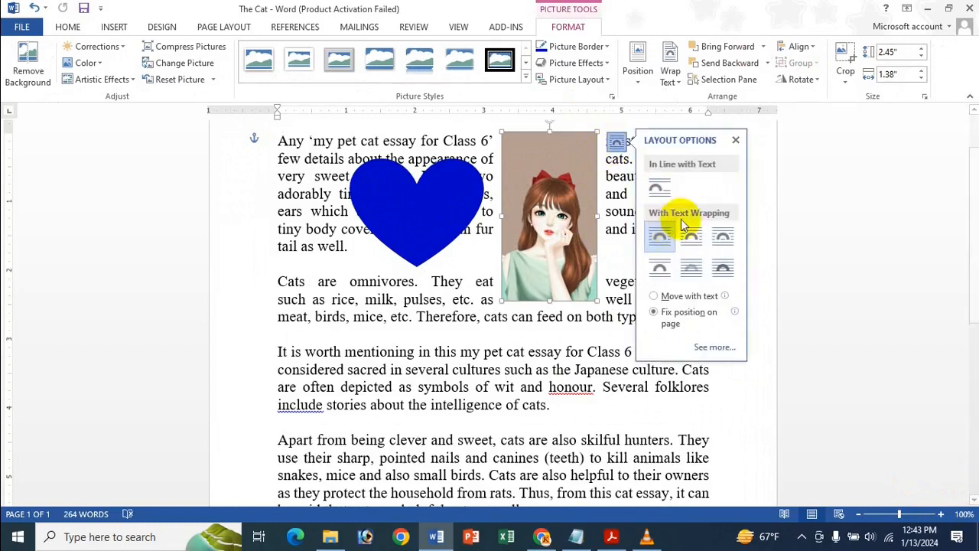
{"action": "left_click", "coordinate": [673, 57]}
{"action": "left_click", "coordinate": [616, 143]}
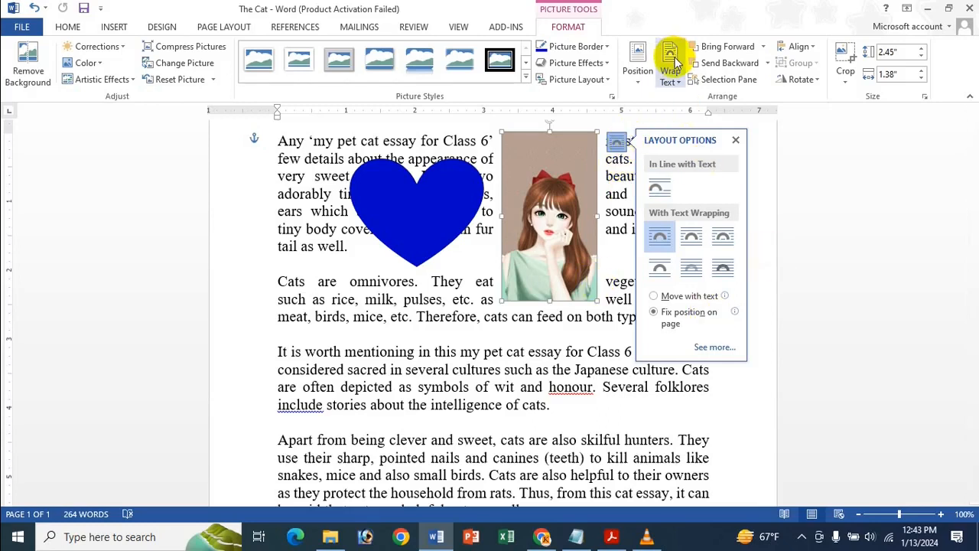
{"action": "left_click", "coordinate": [698, 239]}
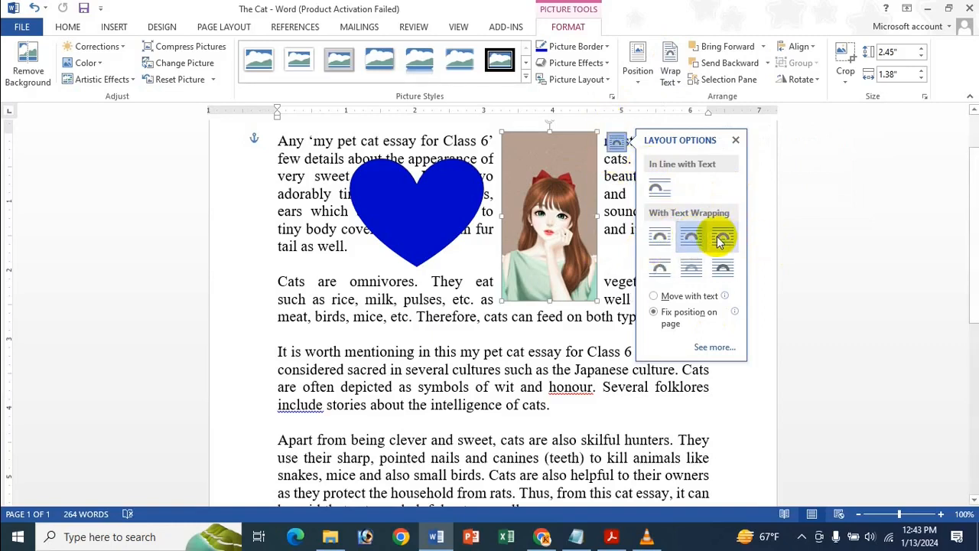
{"action": "mouse_move", "coordinate": [556, 216]}
{"action": "left_mouse_down"}
{"action": "mouse_move", "coordinate": [548, 218]}
{"action": "mouse_move", "coordinate": [556, 215]}
{"action": "left_mouse_up"}
{"action": "left_click", "coordinate": [619, 142]}
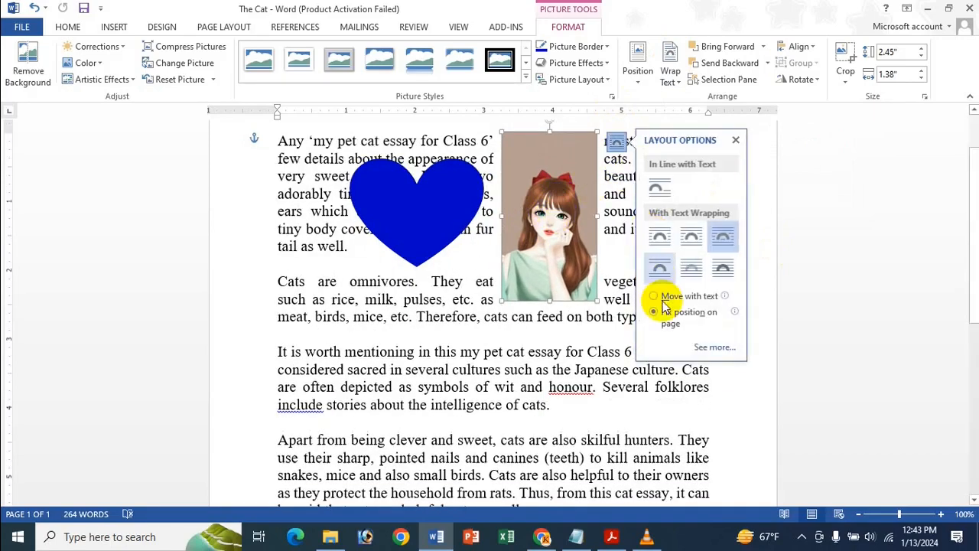
Step: Try Top and Bottom wrapping on the picture while moving it down the page, and switch it to Behind Text
{"action": "left_click", "coordinate": [670, 270]}
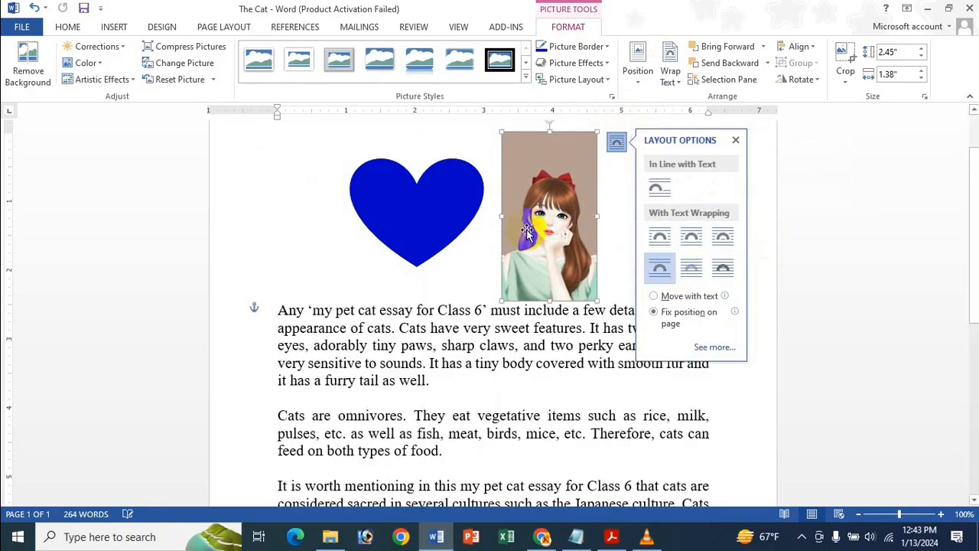
{"action": "left_click_drag", "start_coordinate": [530, 213], "coordinate": [545, 274]}
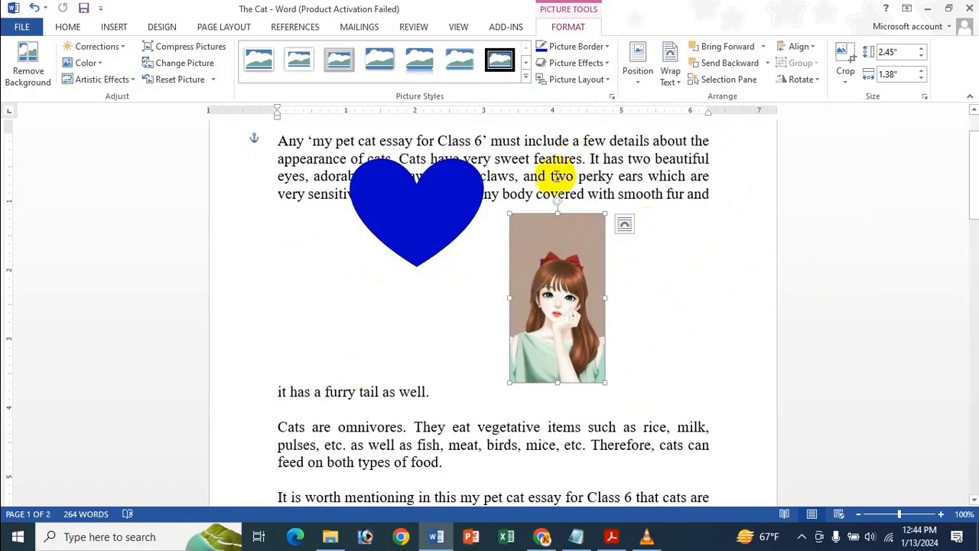
{"action": "left_click", "coordinate": [674, 75]}
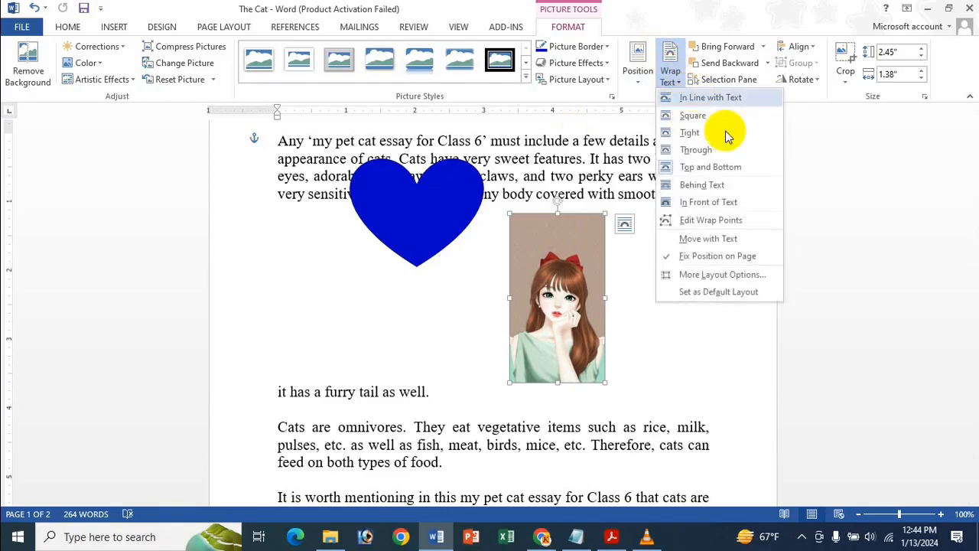
{"action": "left_click", "coordinate": [703, 186]}
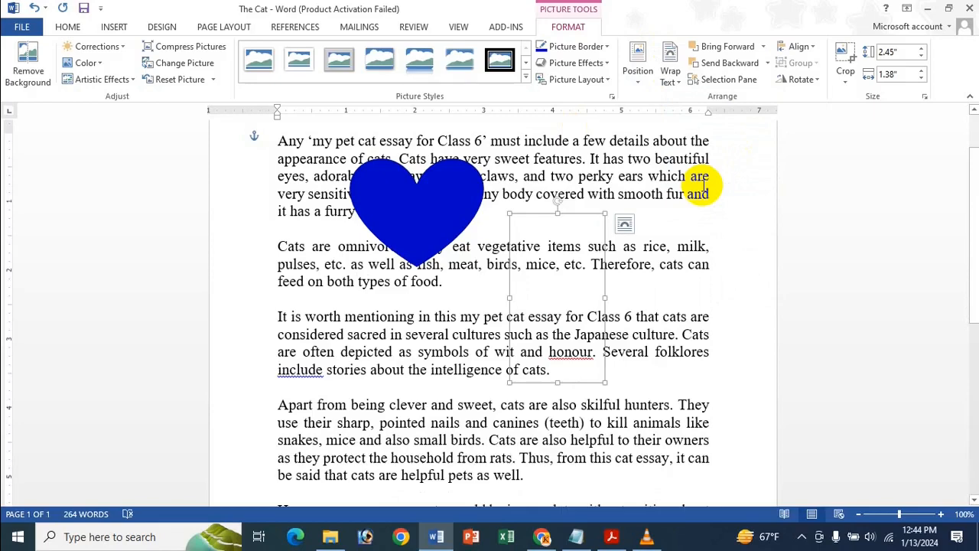
Step: Set the picture's text wrapping to In Front of Text and move it up beside the heart
{"action": "left_click", "coordinate": [667, 73]}
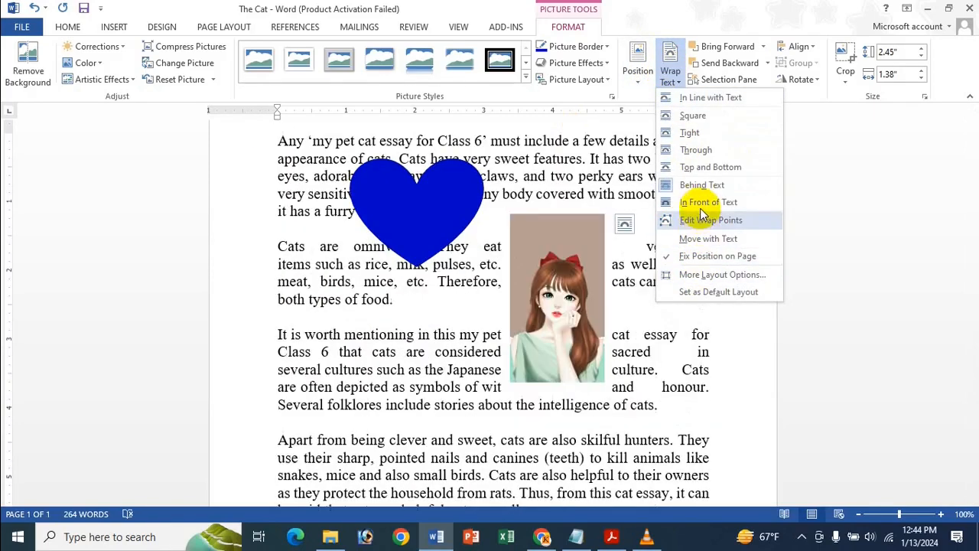
{"action": "left_click", "coordinate": [700, 203]}
{"action": "left_click_drag", "start_coordinate": [570, 286], "coordinate": [579, 221]}
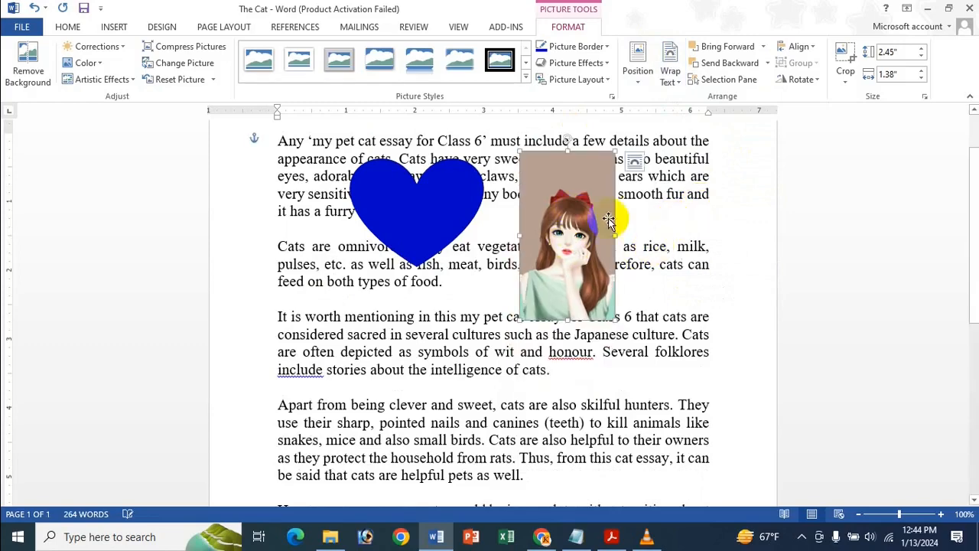
Step: Edit the picture's wrap points, reshaping the boundary by pulling its two upper corners and lower-right corner outward
{"action": "left_click", "coordinate": [670, 61]}
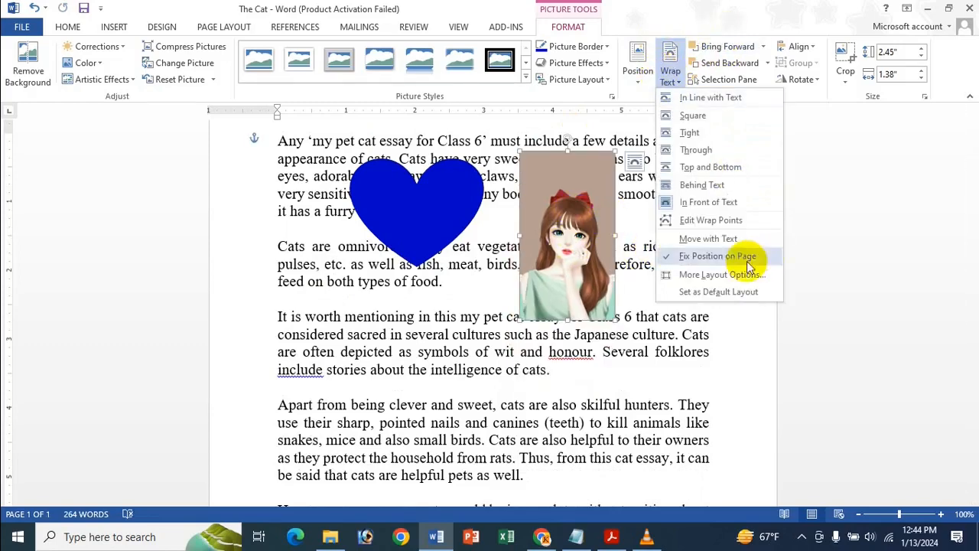
{"action": "left_click", "coordinate": [703, 220]}
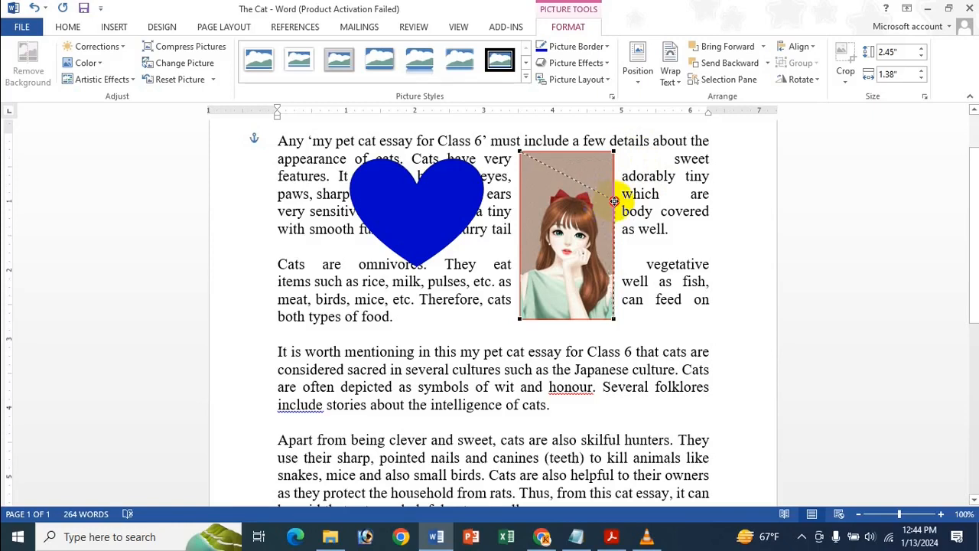
{"action": "left_click_drag", "start_coordinate": [614, 200], "coordinate": [614, 200]}
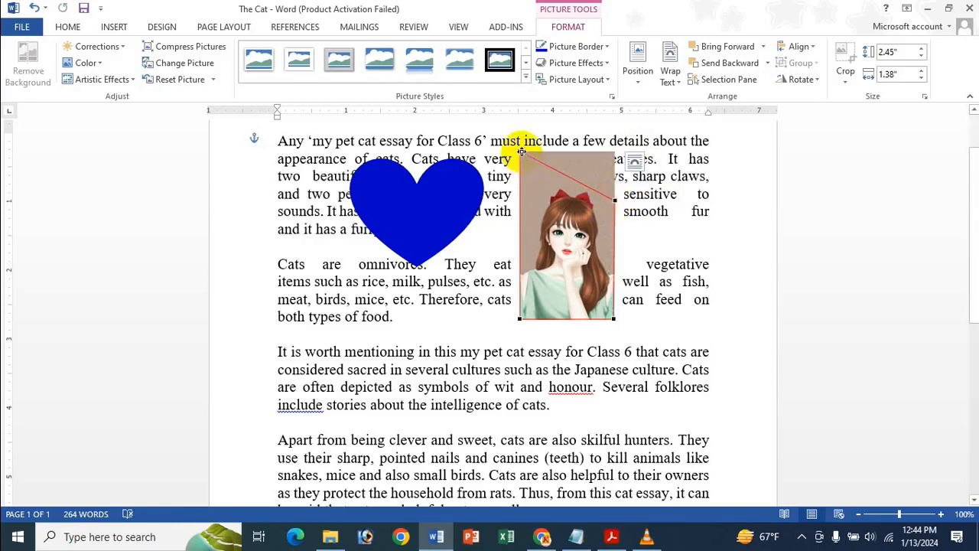
{"action": "left_click_drag", "start_coordinate": [519, 150], "coordinate": [456, 158]}
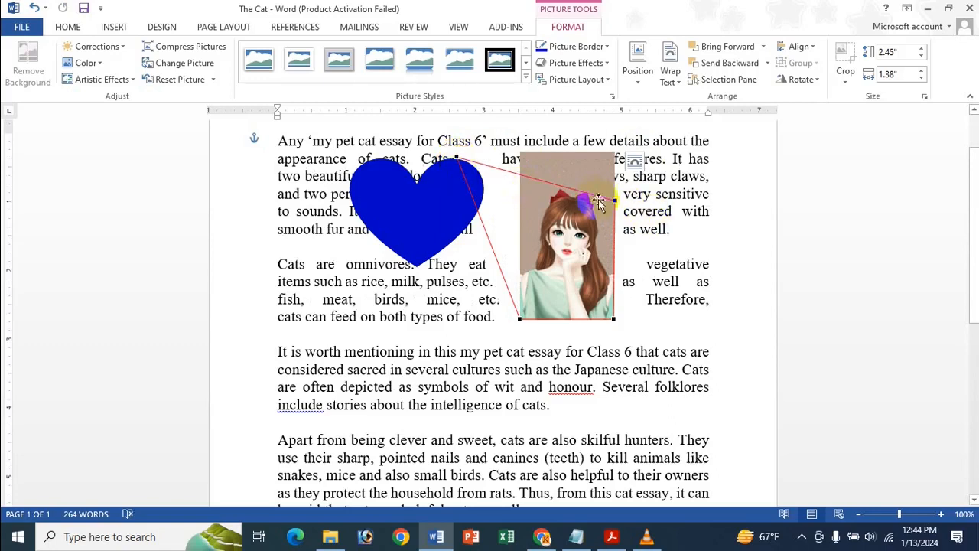
{"action": "left_click_drag", "start_coordinate": [629, 180], "coordinate": [678, 151]}
{"action": "left_click_drag", "start_coordinate": [613, 318], "coordinate": [682, 380]}
{"action": "left_click", "coordinate": [517, 315]}
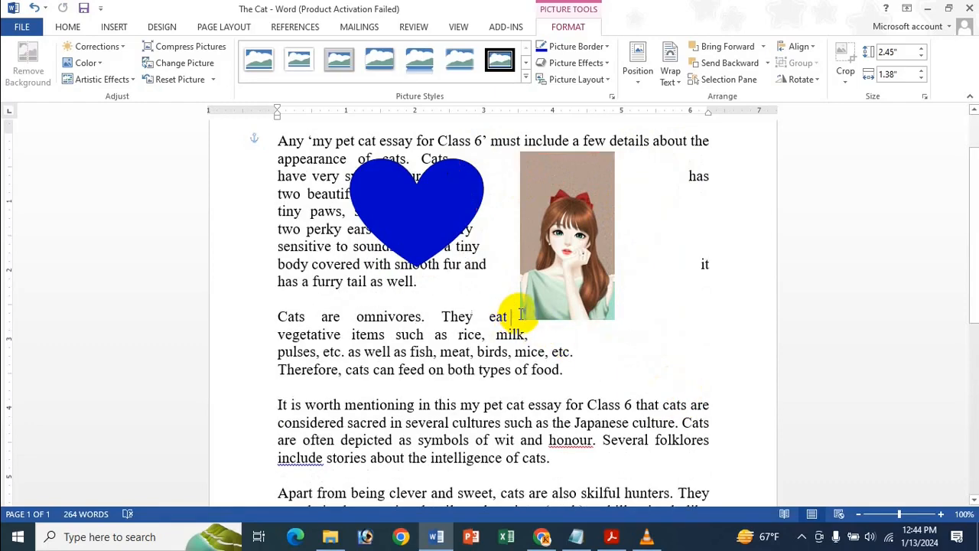
{"action": "left_click", "coordinate": [525, 260]}
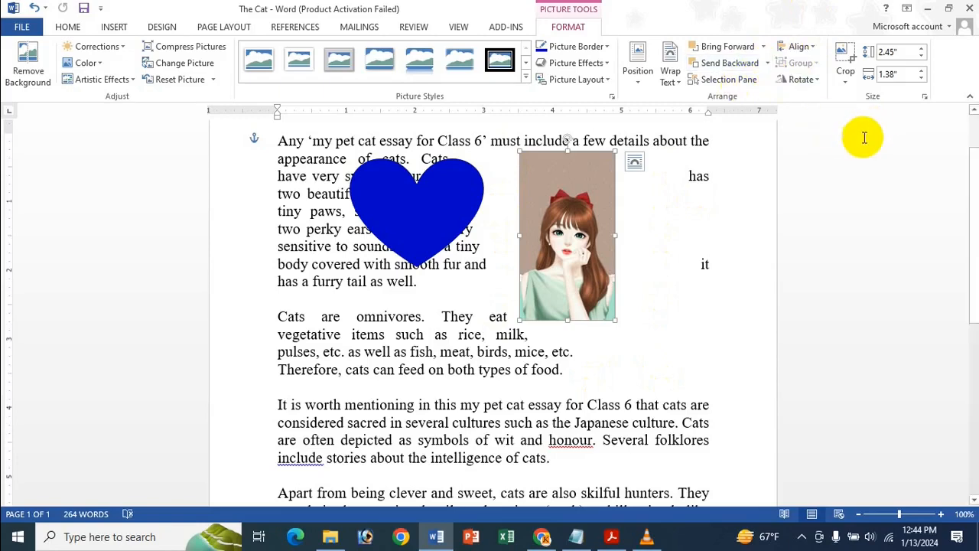
Step: Undo the outward wrap point moves and return the picture's upper-right wrap point to its corner
{"action": "key", "text": "ctrl+z"}
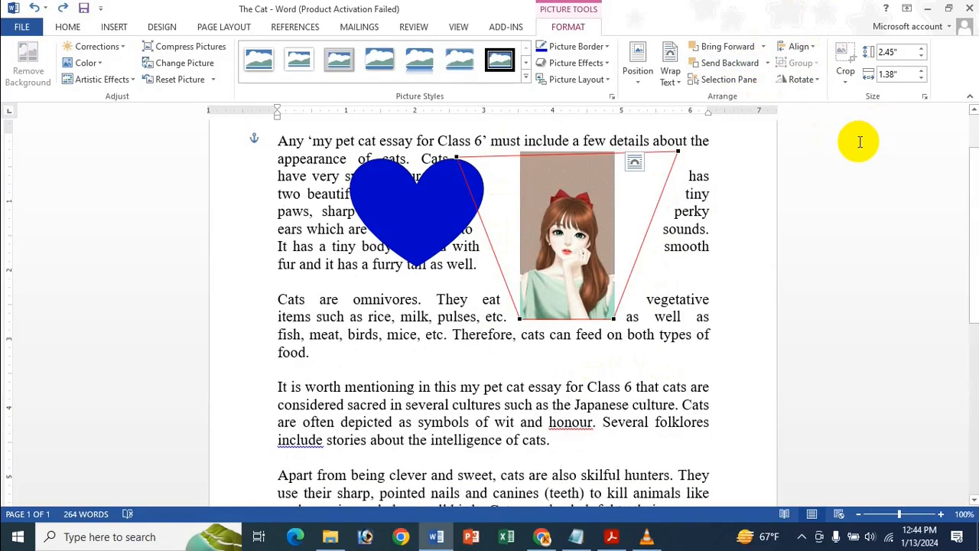
{"action": "key", "text": "ctrl+z"}
{"action": "key", "text": "ctrl+z"}
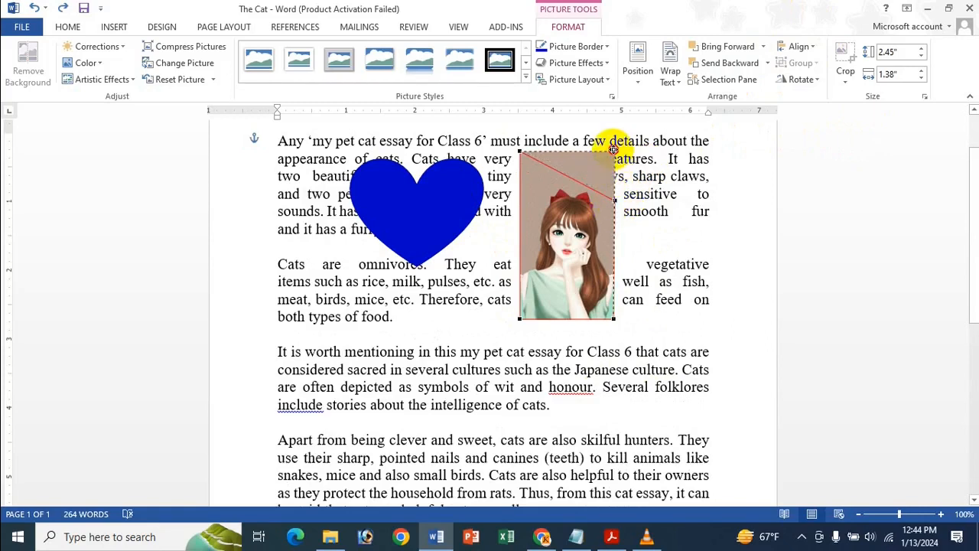
{"action": "left_click_drag", "start_coordinate": [614, 152], "coordinate": [615, 151]}
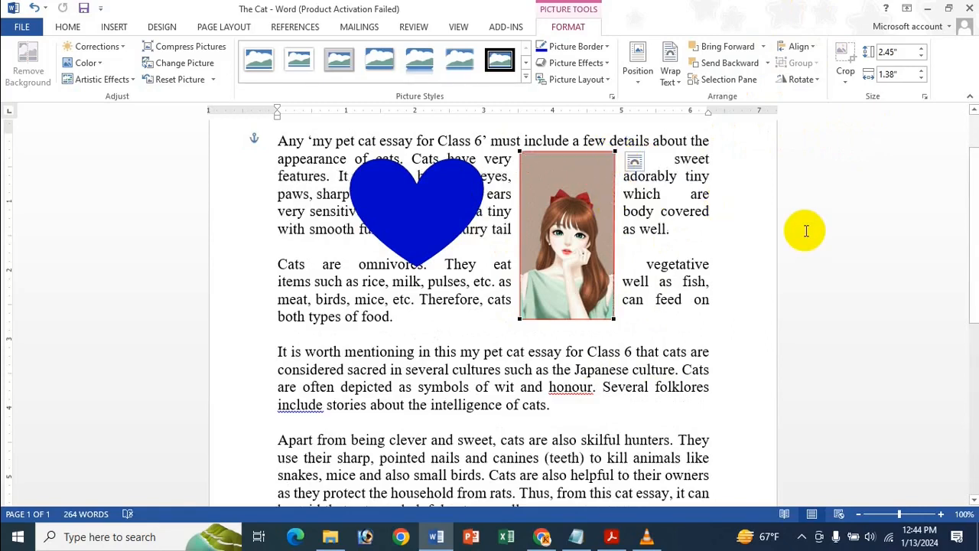
{"action": "left_click", "coordinate": [634, 160]}
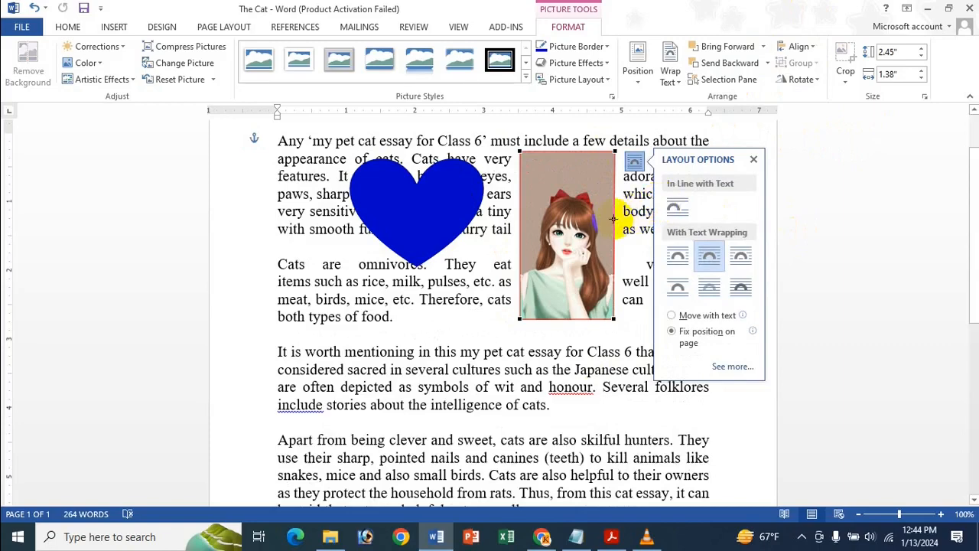
{"action": "left_click", "coordinate": [505, 214]}
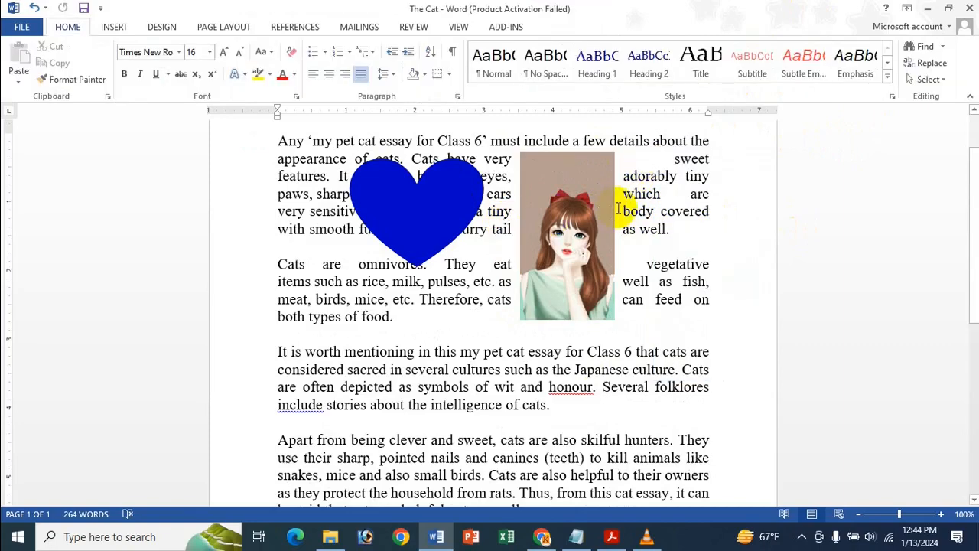
{"action": "left_click", "coordinate": [580, 193]}
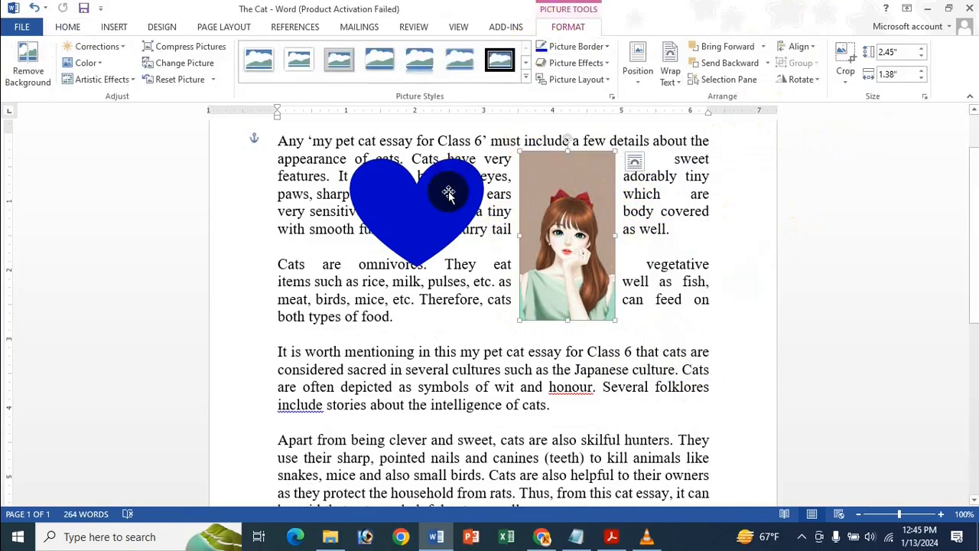
Step: Try stretching the right side of the heart's wrap boundary down into the third paragraph, and undo the wrap point edits
{"action": "left_click", "coordinate": [448, 192]}
{"action": "left_click", "coordinate": [571, 24]}
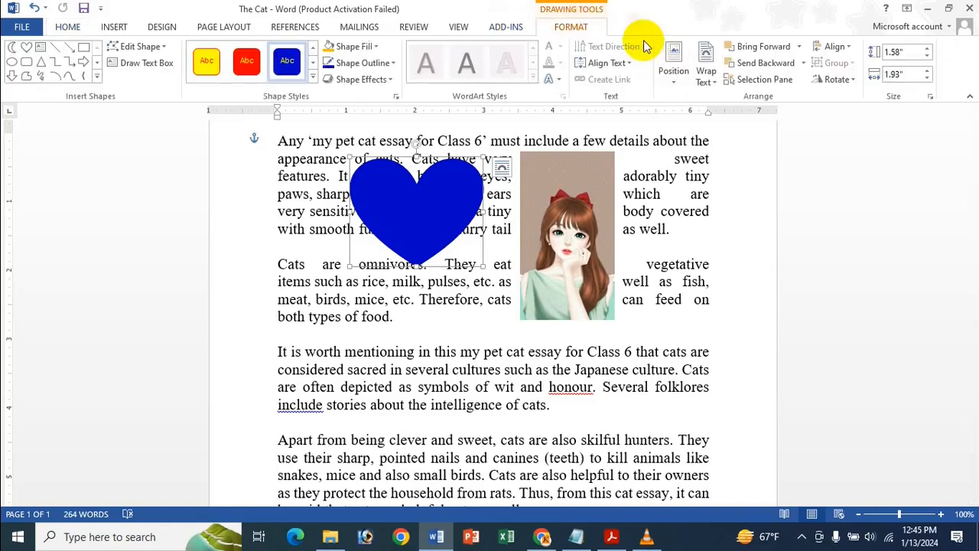
{"action": "left_click", "coordinate": [707, 83]}
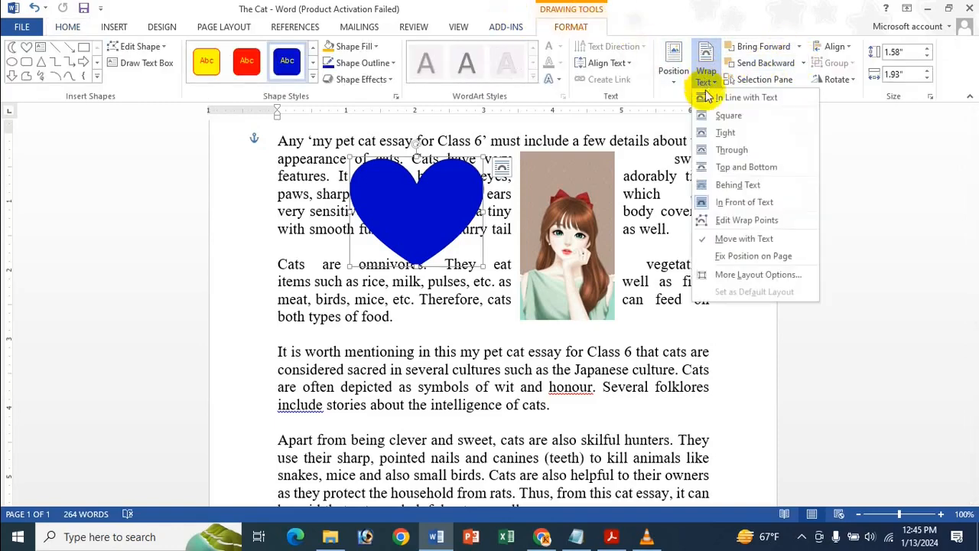
{"action": "left_click", "coordinate": [745, 219]}
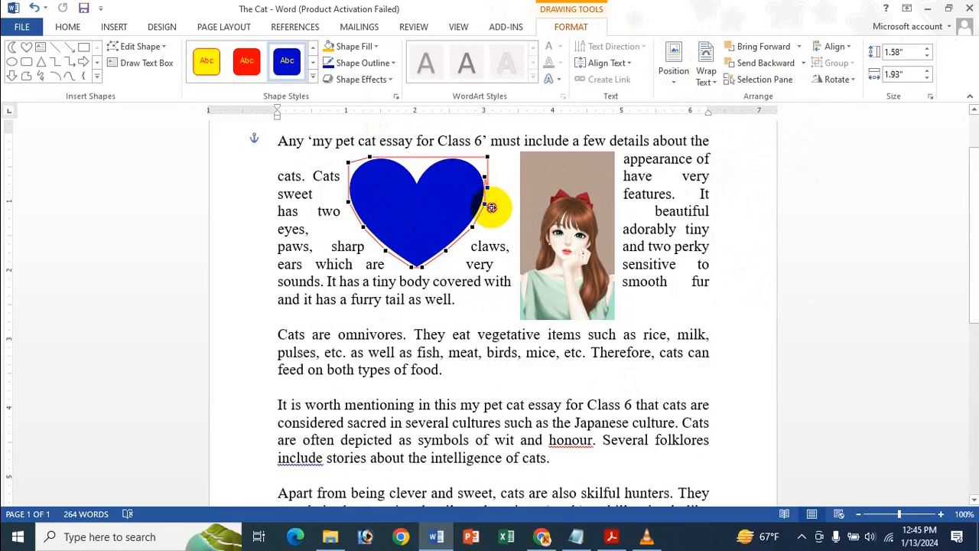
{"action": "left_click_drag", "start_coordinate": [495, 253], "coordinate": [499, 435]}
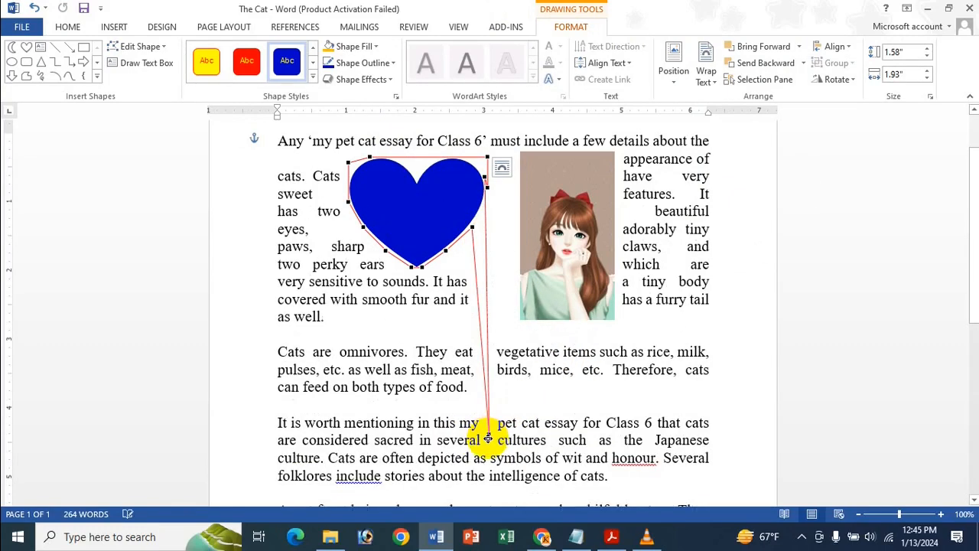
{"action": "left_click", "coordinate": [660, 264]}
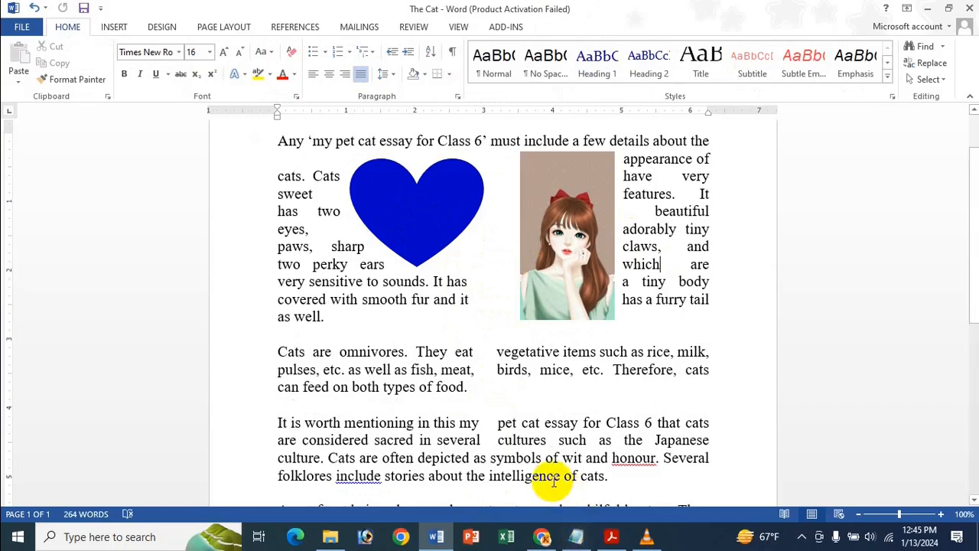
{"action": "key", "text": "ctrl+z"}
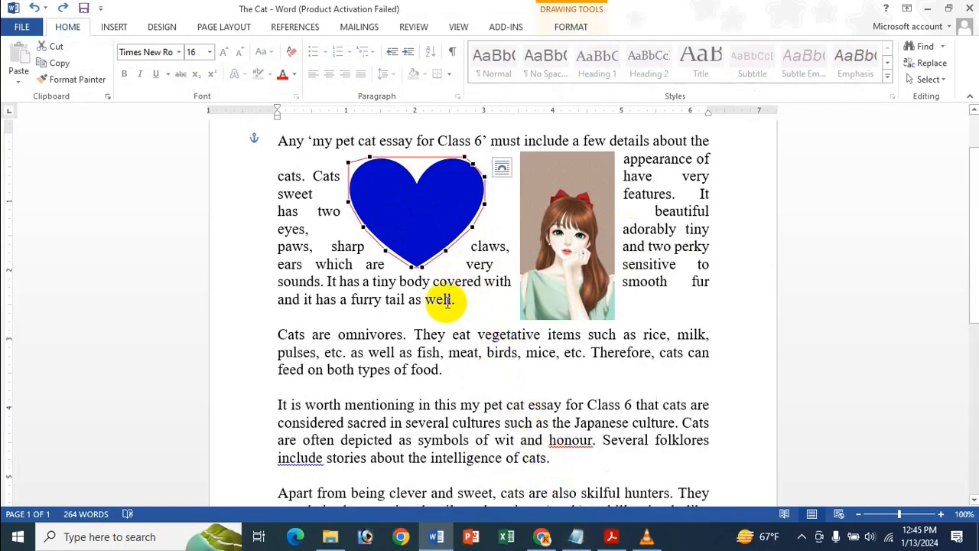
{"action": "key", "text": "ctrl+z"}
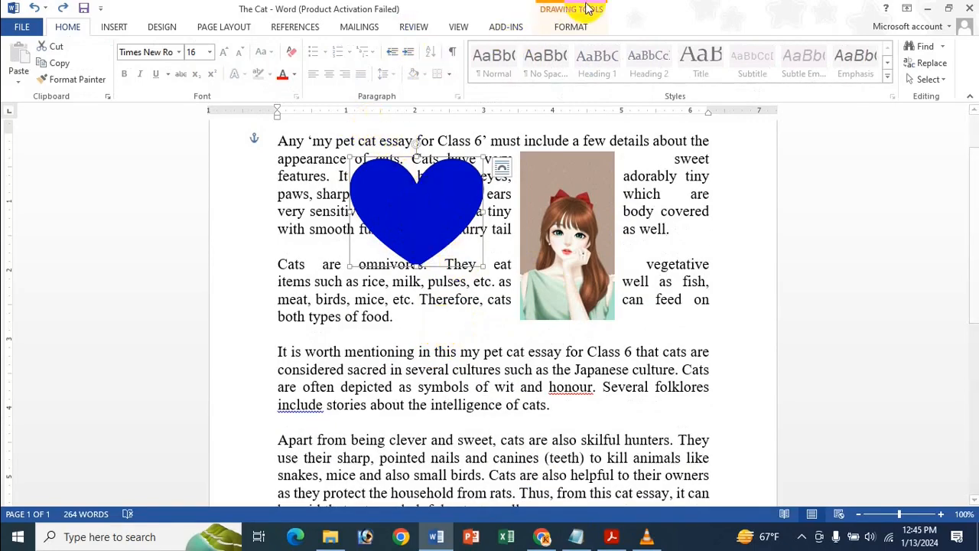
Step: Move the heart slightly down and to the left, and review its advanced text wrapping layout options without changing them
{"action": "left_click_drag", "start_coordinate": [447, 199], "coordinate": [435, 233]}
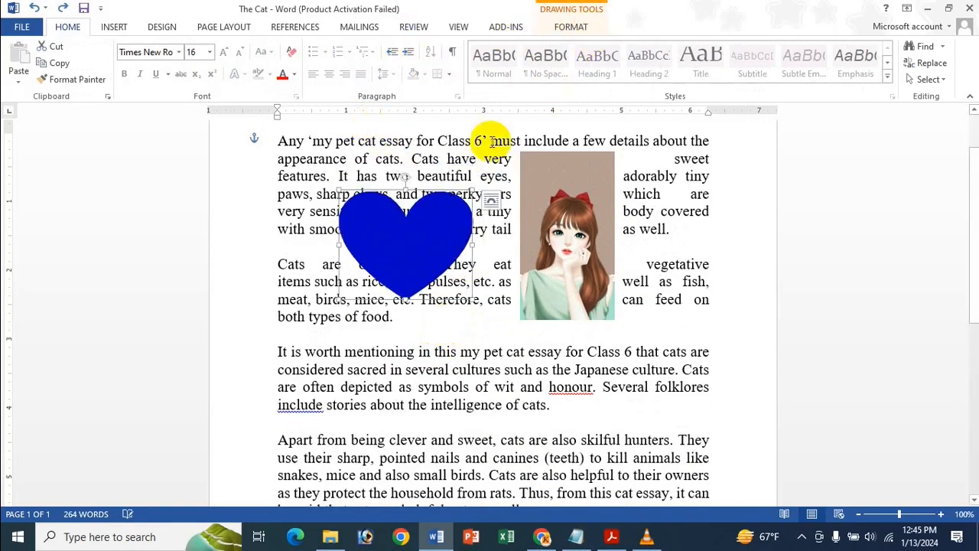
{"action": "left_click", "coordinate": [572, 27]}
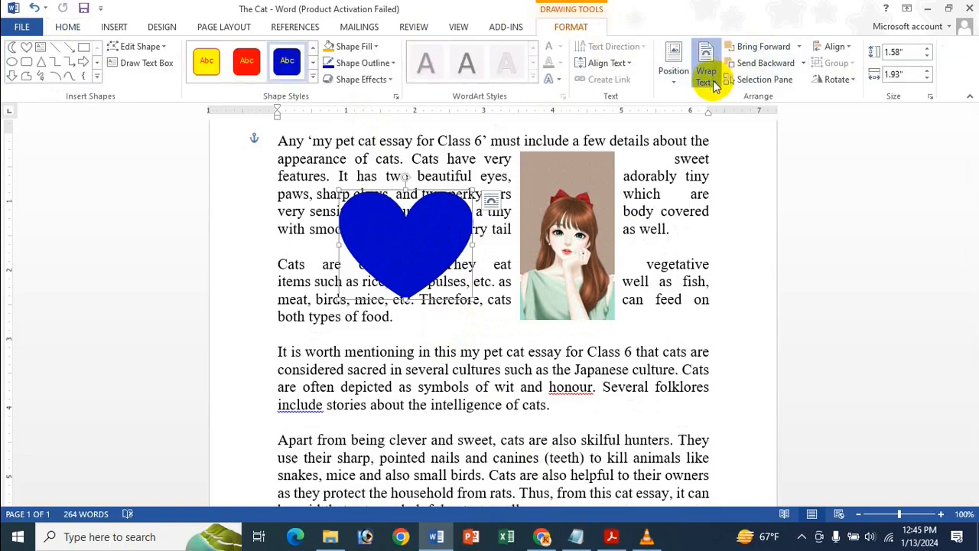
{"action": "left_click", "coordinate": [705, 70]}
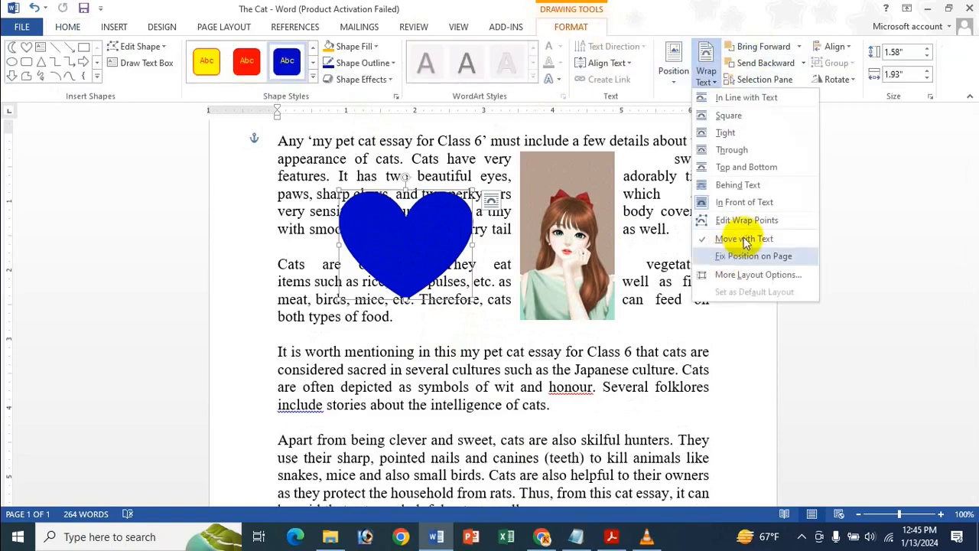
{"action": "left_click", "coordinate": [746, 275]}
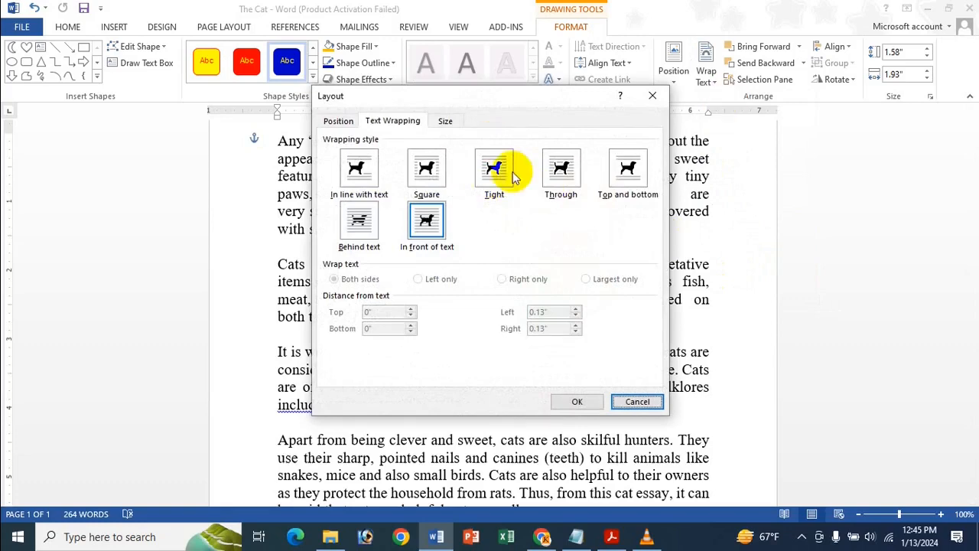
{"action": "left_click", "coordinate": [653, 95]}
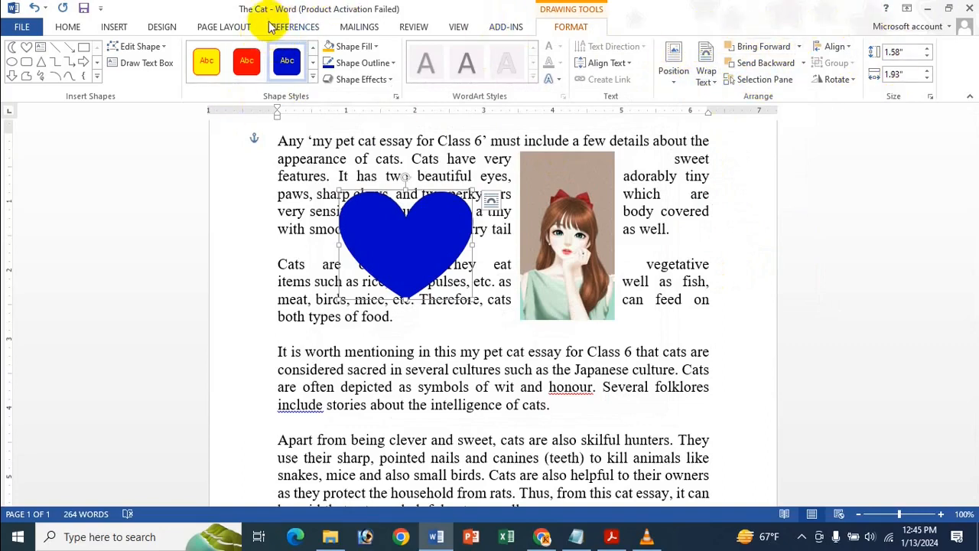
{"action": "left_click", "coordinate": [223, 31]}
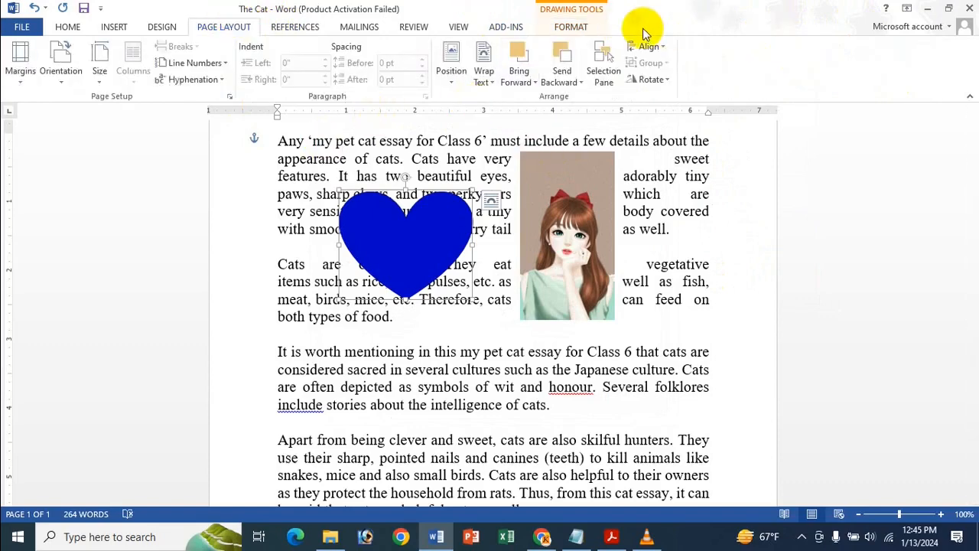
{"action": "left_click", "coordinate": [581, 23]}
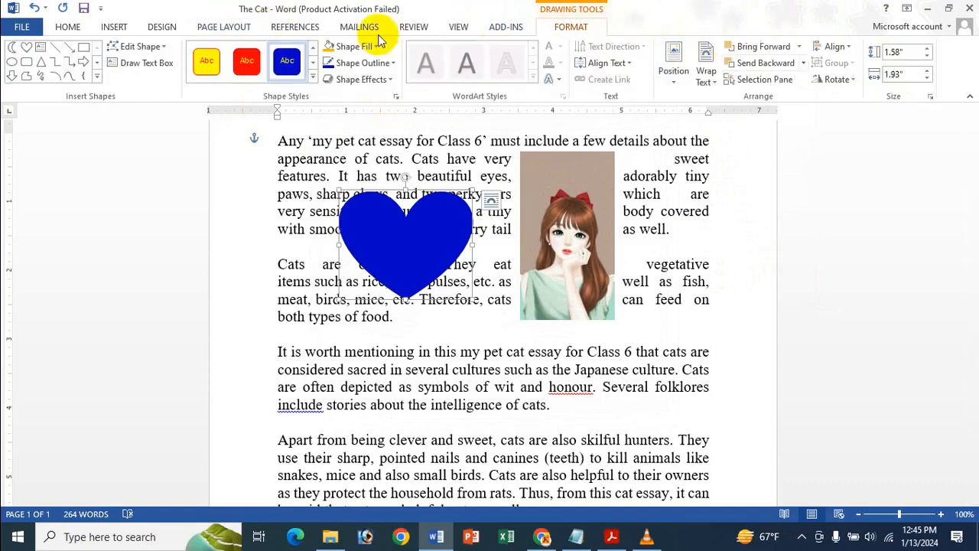
{"action": "left_click", "coordinate": [220, 27]}
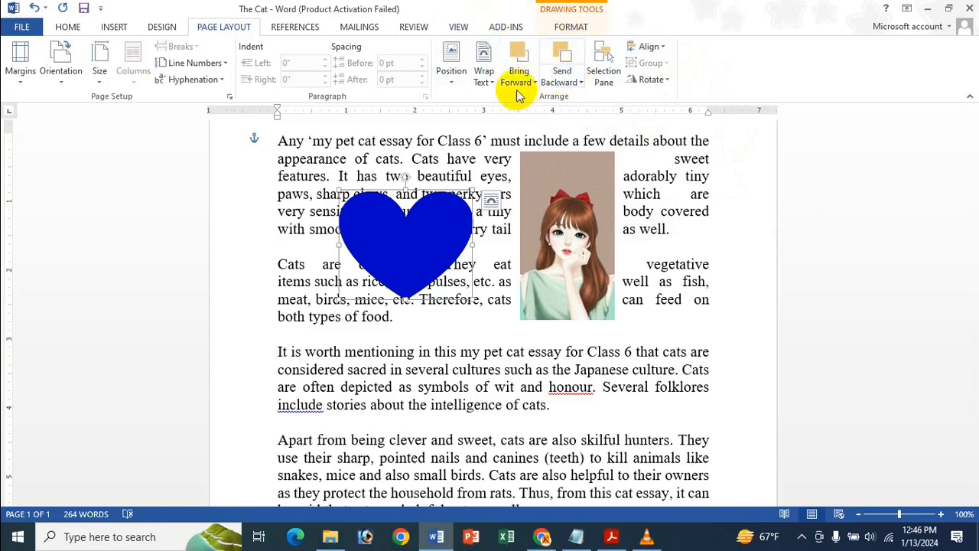
Step: Insert a 5-point star about 2.12" high and 2.27" wide and place it below the heart, over the third paragraph
{"action": "left_click", "coordinate": [117, 35]}
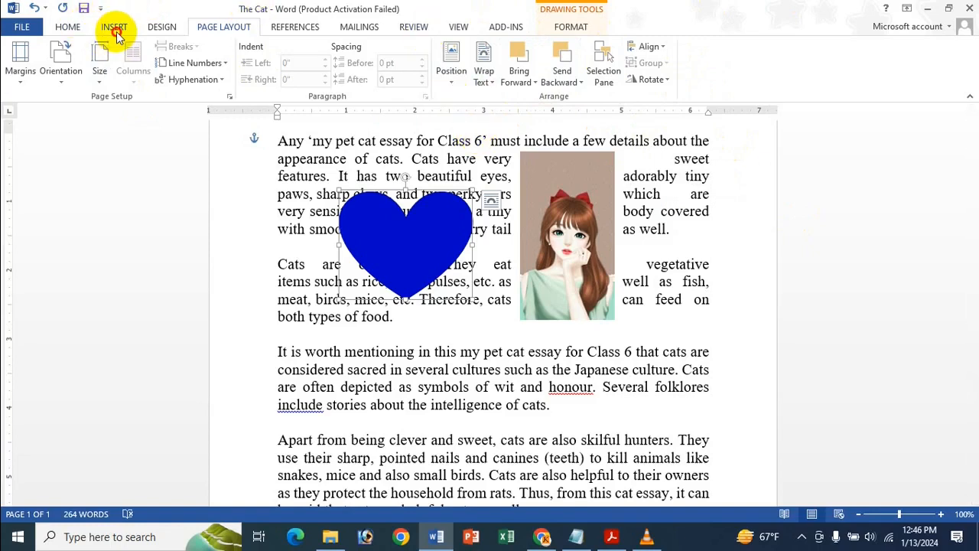
{"action": "left_click", "coordinate": [426, 334]}
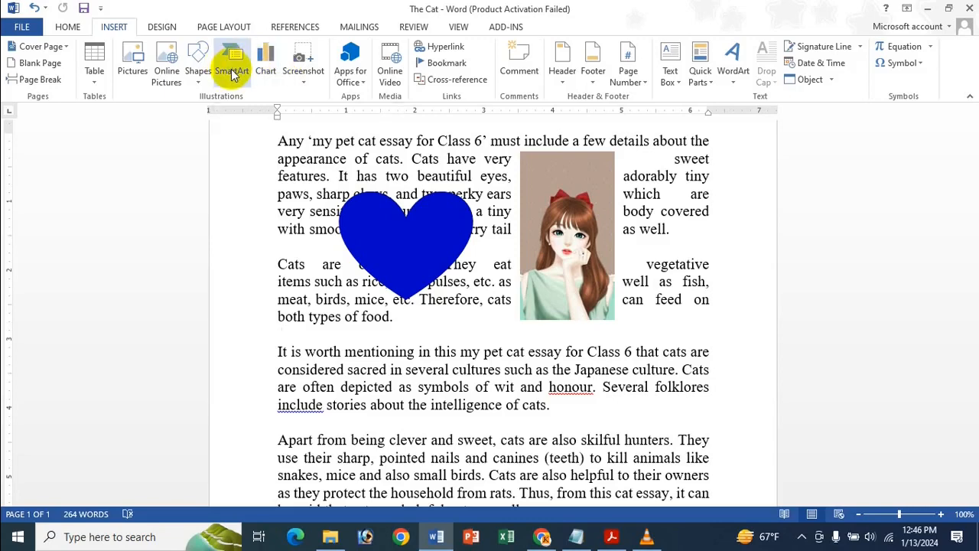
{"action": "left_click", "coordinate": [200, 71]}
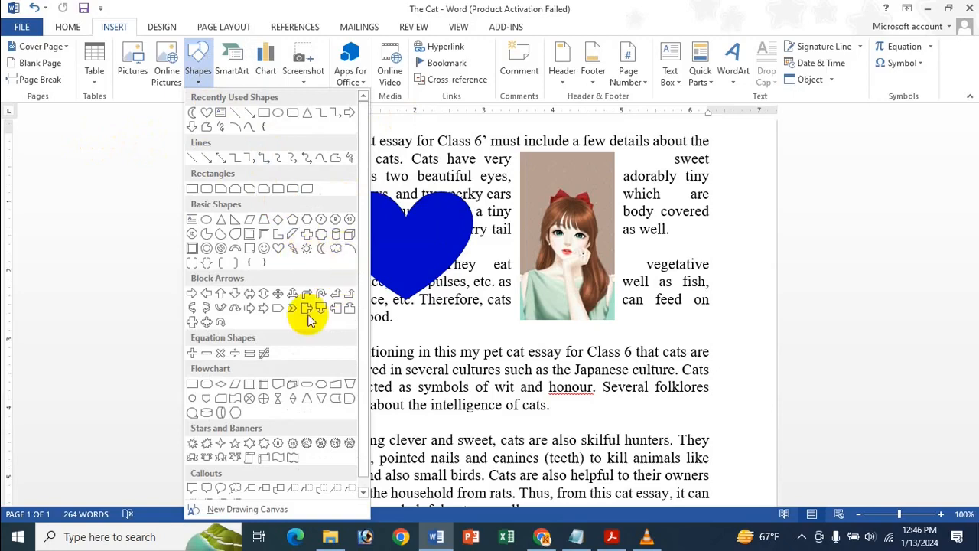
{"action": "left_click", "coordinate": [230, 443]}
{"action": "mouse_move", "coordinate": [370, 207]}
{"action": "left_mouse_down"}
{"action": "mouse_move", "coordinate": [498, 306]}
{"action": "mouse_move", "coordinate": [527, 352]}
{"action": "left_mouse_up"}
{"action": "mouse_move", "coordinate": [445, 269]}
{"action": "left_mouse_down"}
{"action": "mouse_move", "coordinate": [368, 218]}
{"action": "mouse_move", "coordinate": [378, 341]}
{"action": "mouse_move", "coordinate": [386, 353]}
{"action": "mouse_move", "coordinate": [450, 346]}
{"action": "mouse_move", "coordinate": [439, 349]}
{"action": "left_mouse_up"}
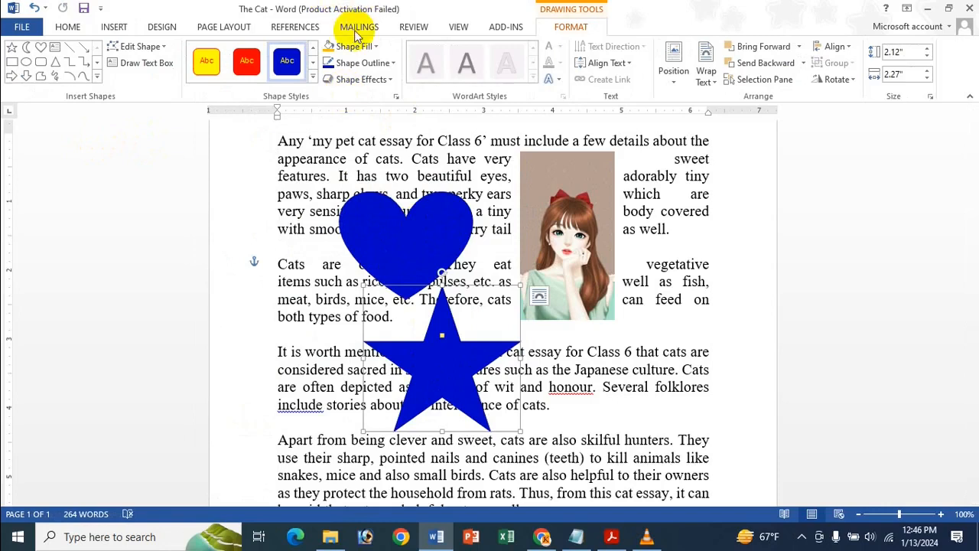
Step: Apply the shape style with red fill and yellow outline to the heart
{"action": "left_click", "coordinate": [356, 236]}
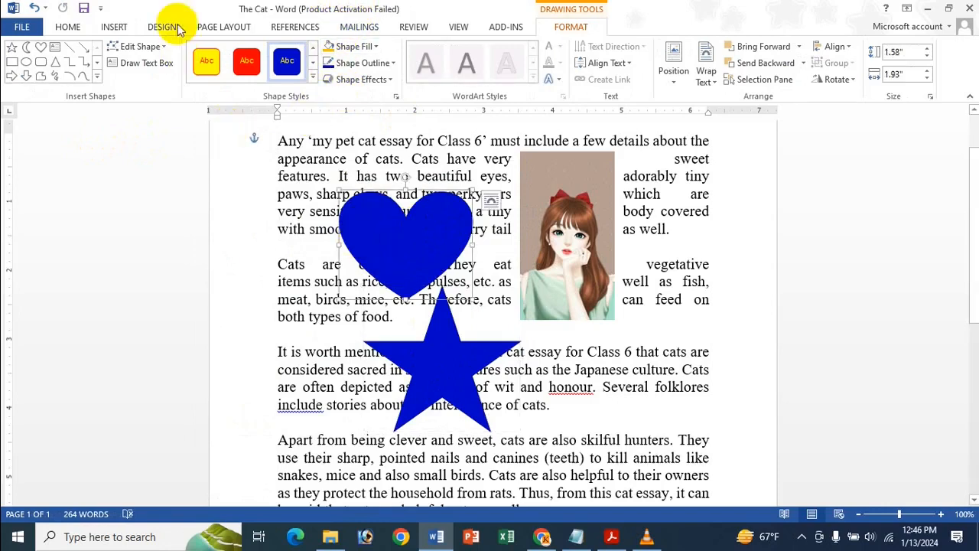
{"action": "left_click", "coordinate": [258, 67]}
{"action": "left_click", "coordinate": [313, 77]}
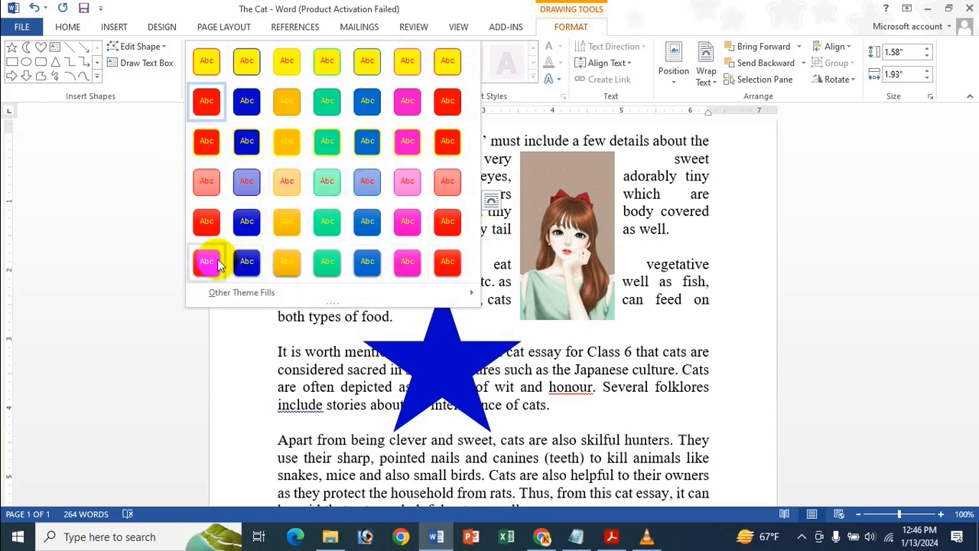
{"action": "left_click", "coordinate": [205, 141]}
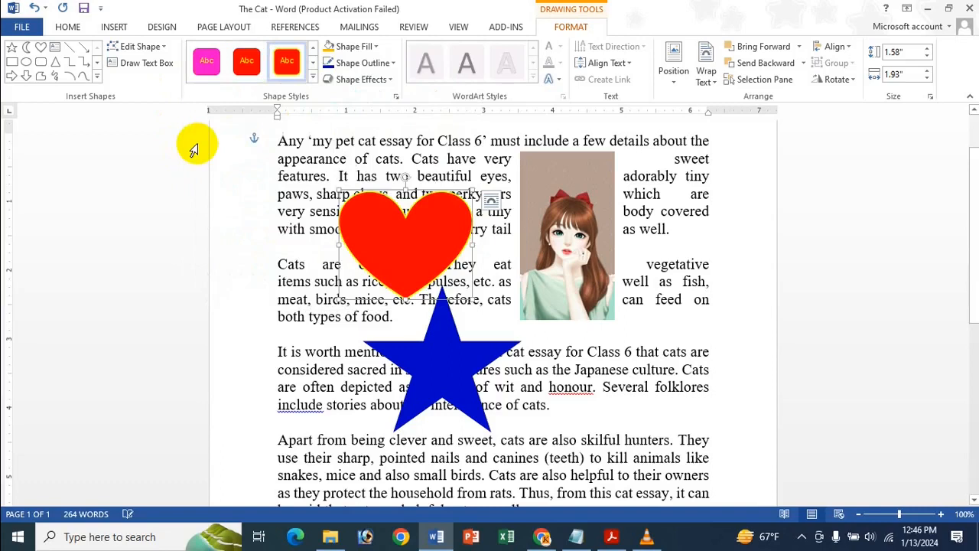
Step: Apply the shape style with gold fill and yellow outline to the star
{"action": "left_click", "coordinate": [435, 345]}
{"action": "left_click", "coordinate": [312, 77]}
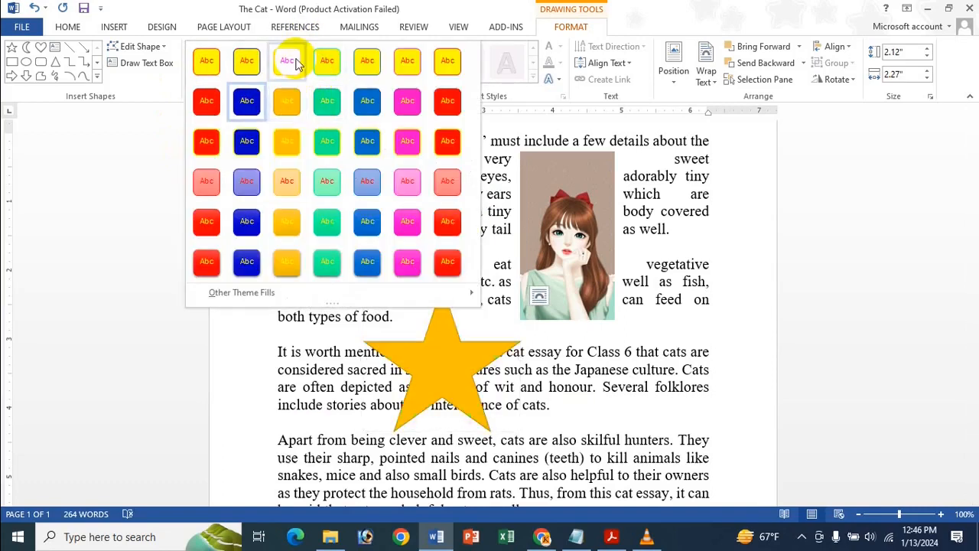
{"action": "left_click", "coordinate": [296, 140]}
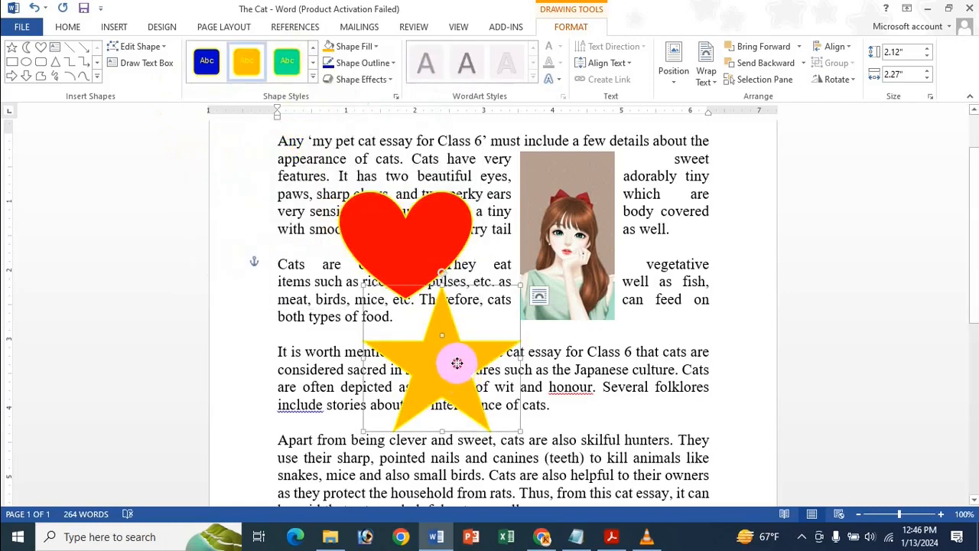
Step: Set the picture's wrapping to In Front of Text and stack heart, picture and star vertically so that they overlap
{"action": "left_click_drag", "start_coordinate": [456, 362], "coordinate": [431, 358]}
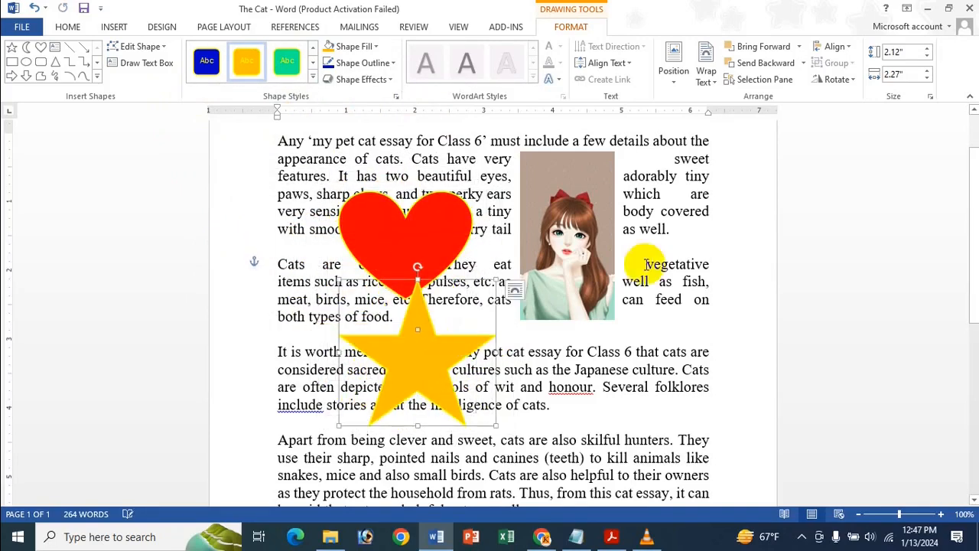
{"action": "left_click_drag", "start_coordinate": [568, 262], "coordinate": [414, 259]}
{"action": "left_click", "coordinate": [480, 160]}
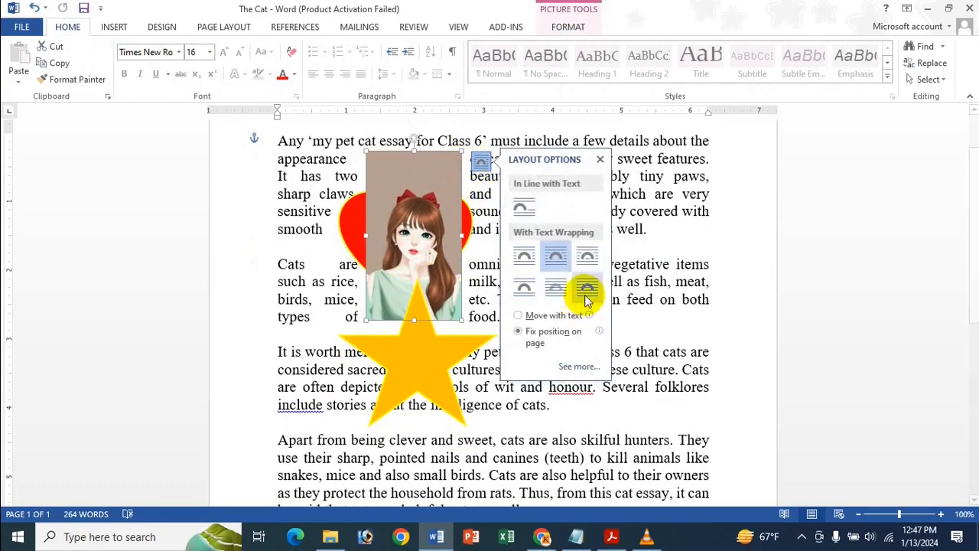
{"action": "left_click", "coordinate": [586, 289]}
{"action": "left_click_drag", "start_coordinate": [419, 217], "coordinate": [411, 280]}
{"action": "left_click_drag", "start_coordinate": [412, 336], "coordinate": [402, 392]}
{"action": "left_click_drag", "start_coordinate": [398, 381], "coordinate": [399, 417]}
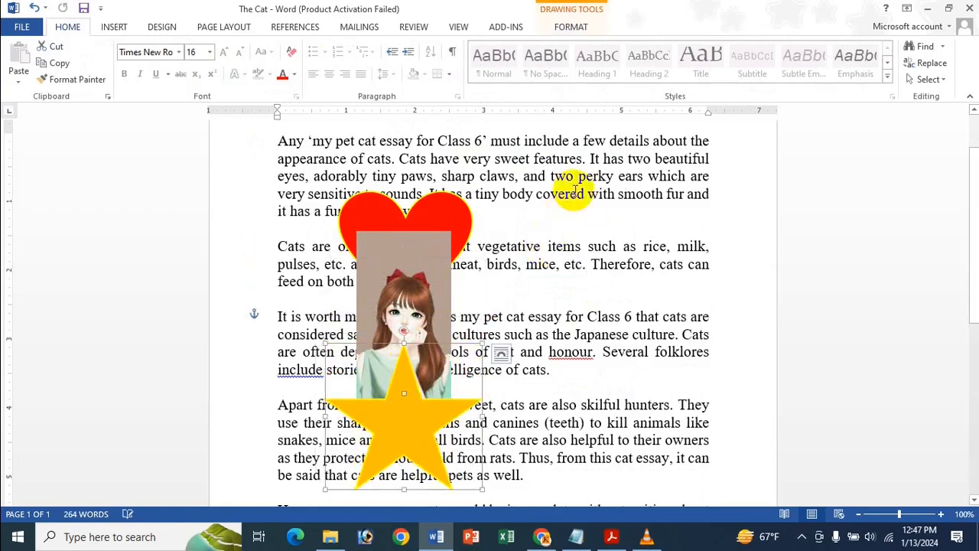
Step: Bring the heart to the front so that it covers the top of the picture
{"action": "left_click", "coordinate": [447, 216]}
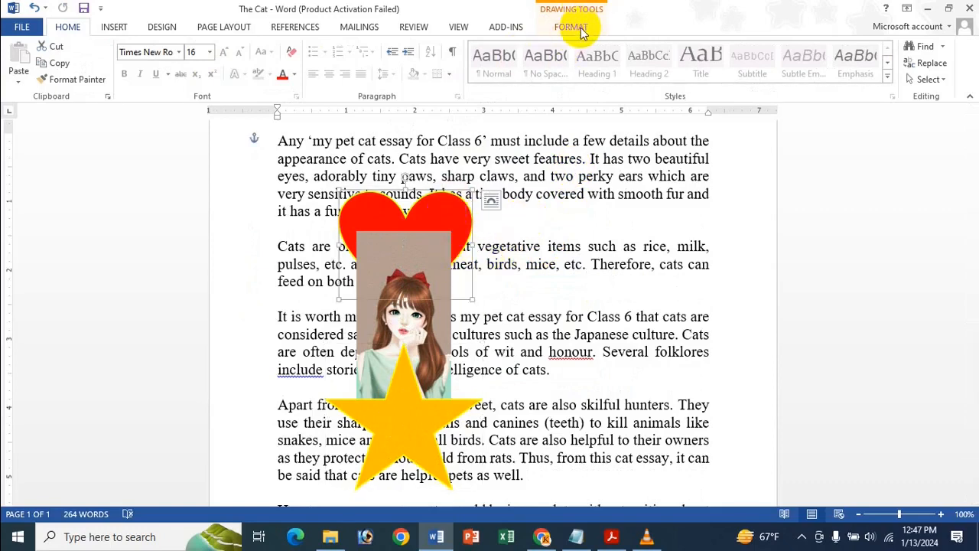
{"action": "left_click", "coordinate": [573, 28]}
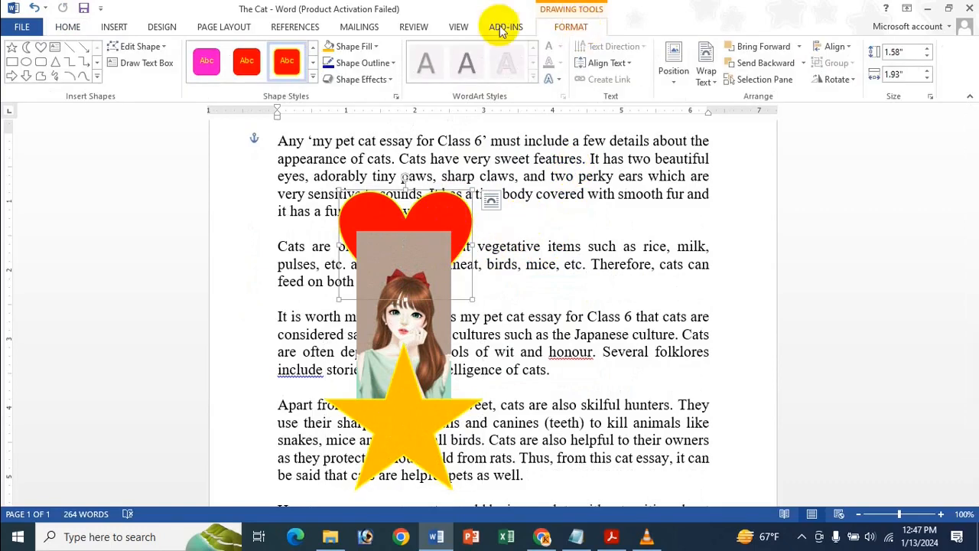
{"action": "left_click", "coordinate": [220, 28]}
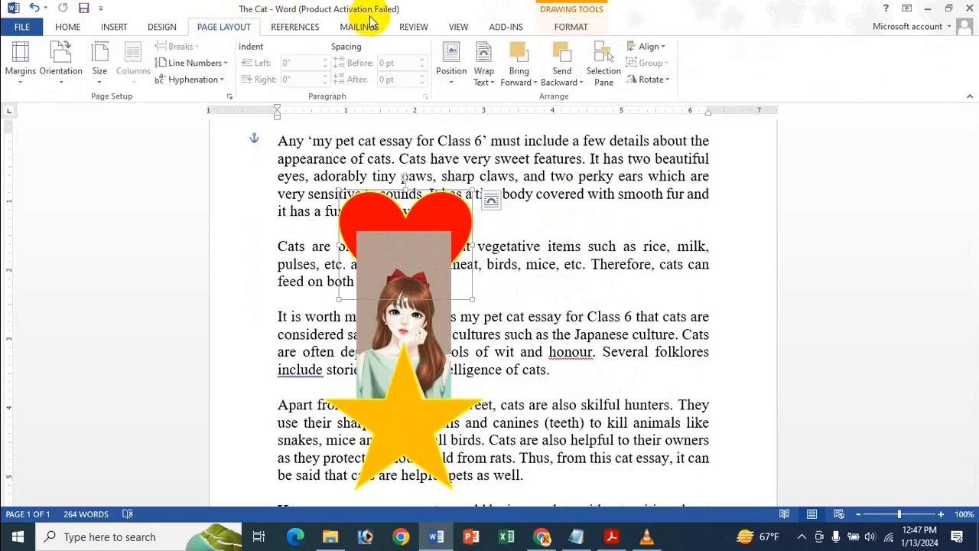
{"action": "left_click", "coordinate": [527, 74]}
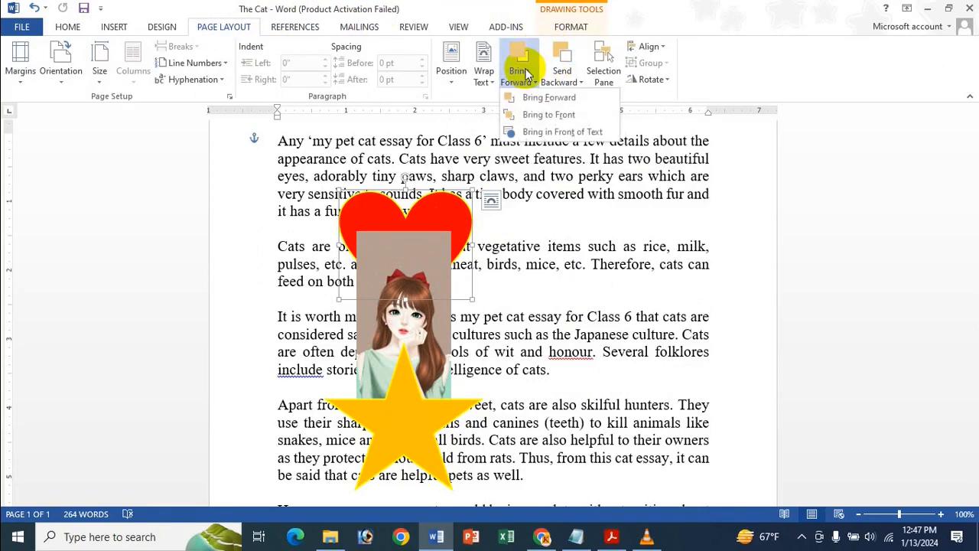
{"action": "left_click", "coordinate": [579, 120]}
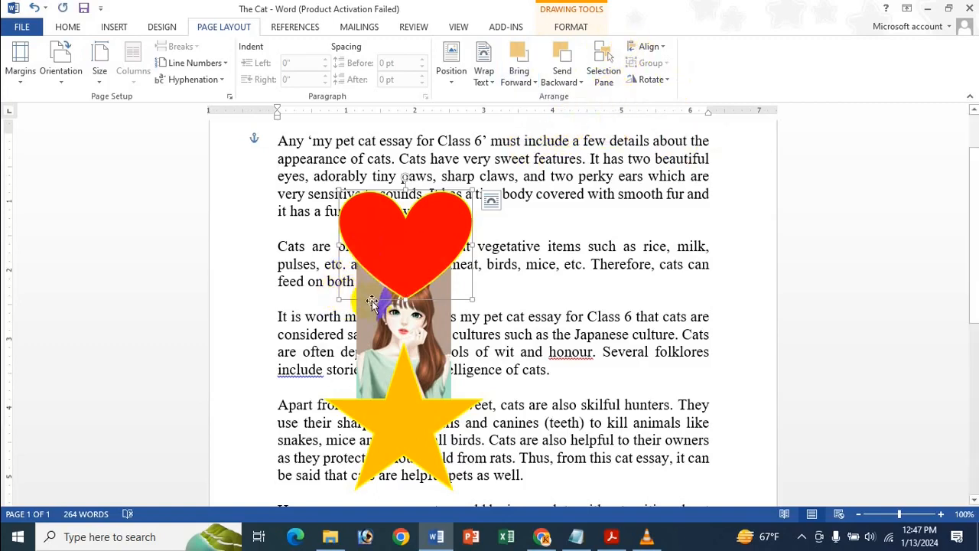
Step: Move the heart slightly up over the picture's top edge and send it to the back
{"action": "left_click_drag", "start_coordinate": [424, 230], "coordinate": [430, 202]}
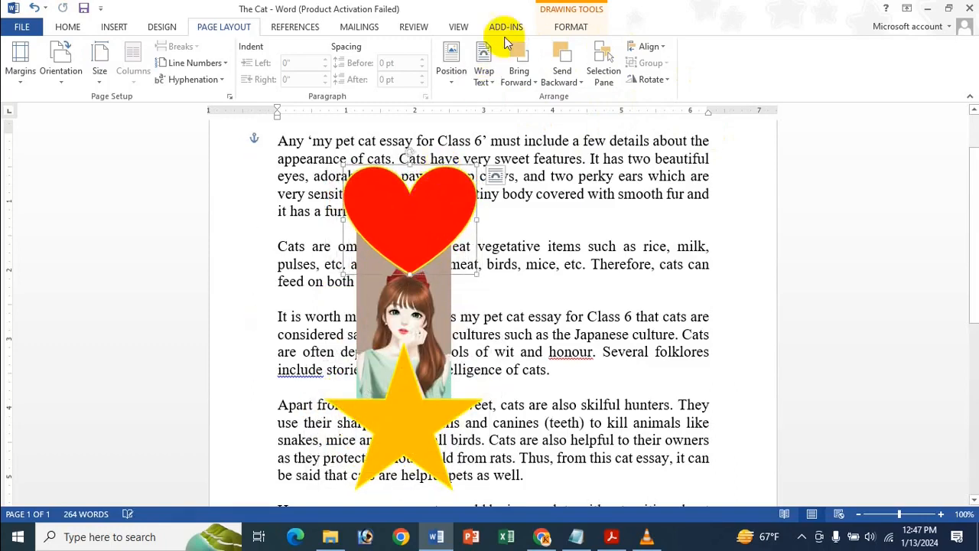
{"action": "left_click", "coordinate": [563, 74]}
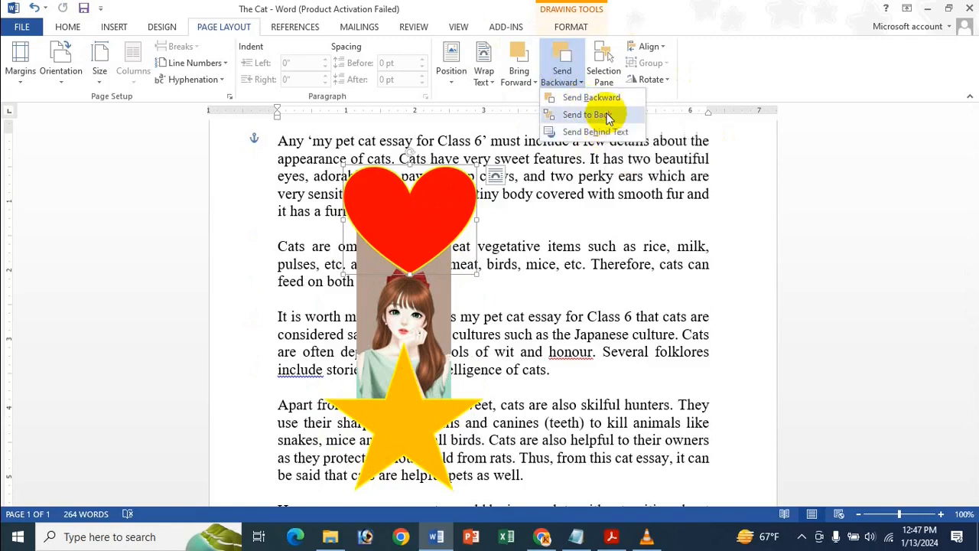
{"action": "left_click", "coordinate": [608, 116]}
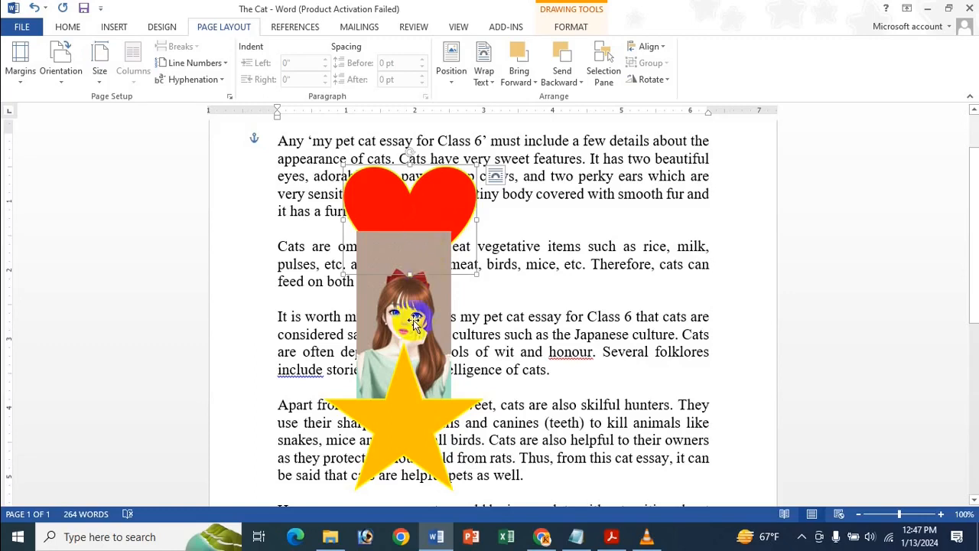
Step: Send the star backward one level behind the picture, and bring it forward again
{"action": "left_click", "coordinate": [406, 378]}
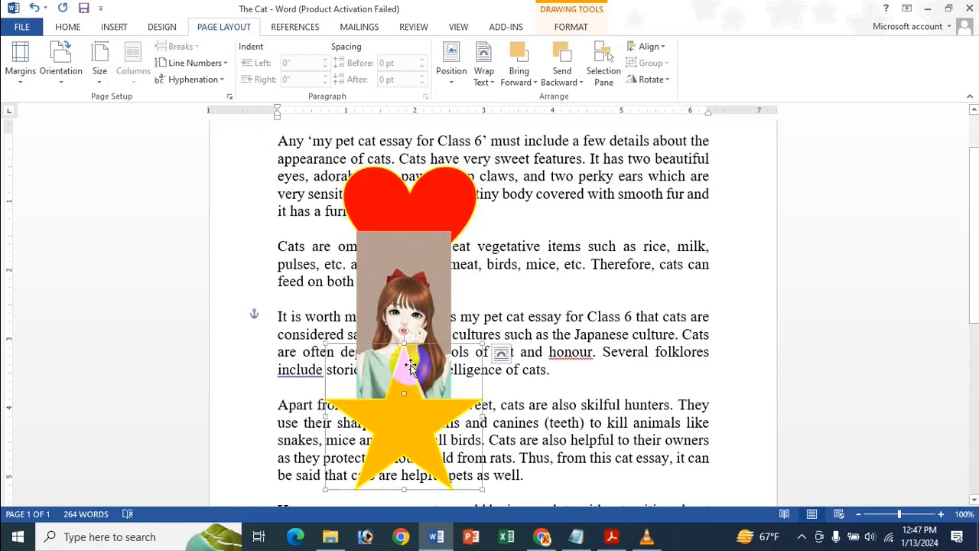
{"action": "left_click", "coordinate": [569, 89]}
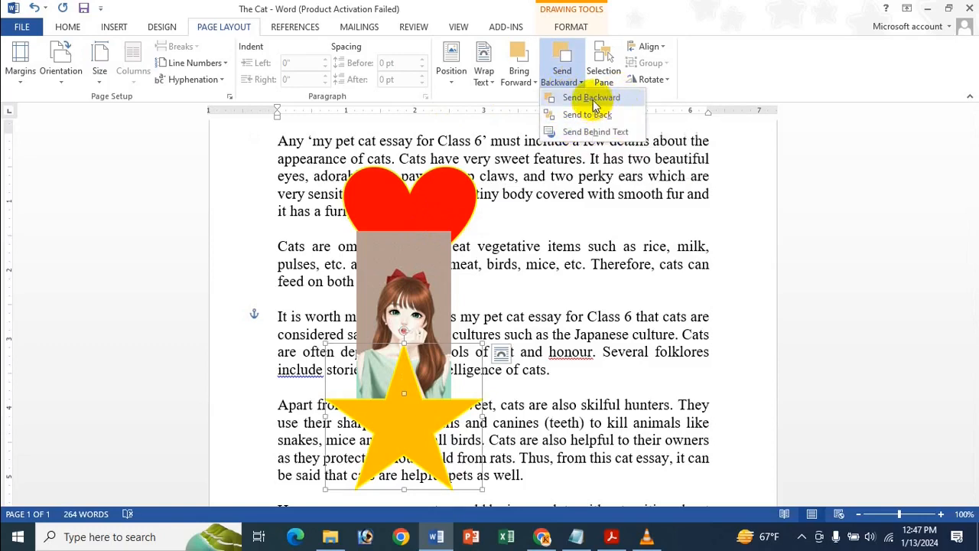
{"action": "left_click", "coordinate": [591, 98]}
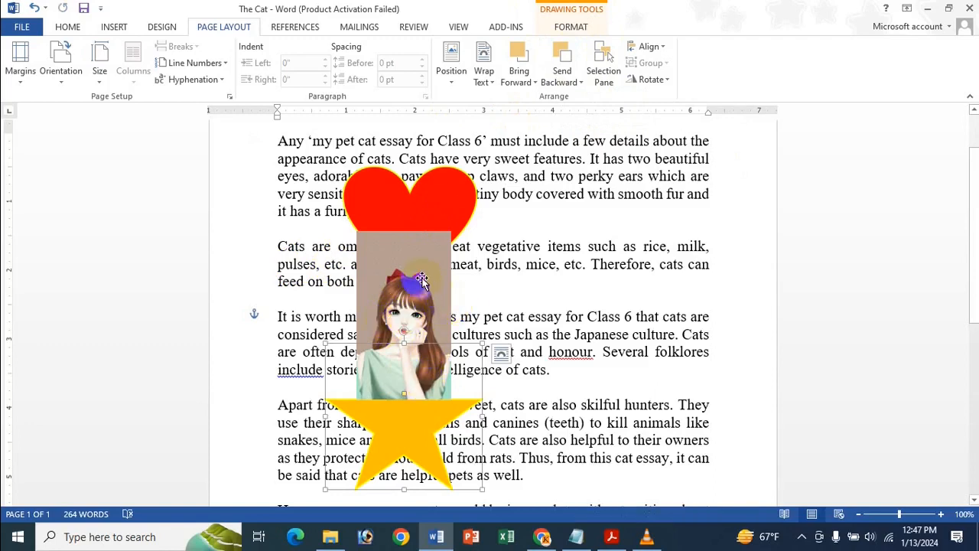
{"action": "left_click", "coordinate": [572, 82]}
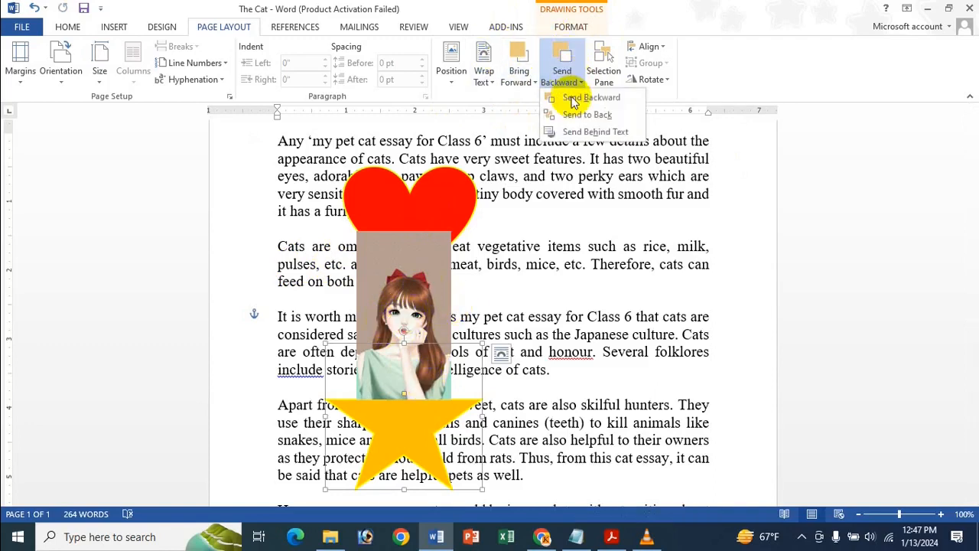
{"action": "left_click", "coordinate": [494, 11]}
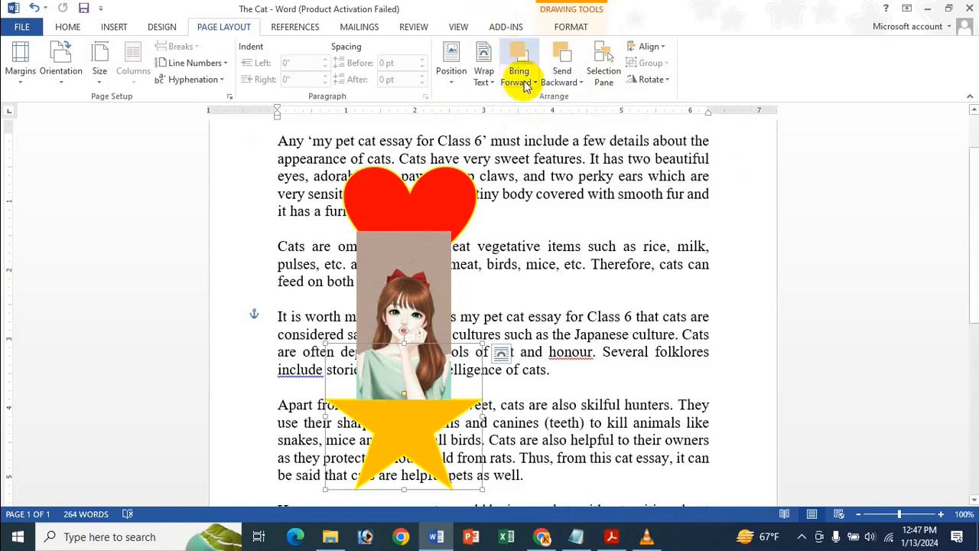
{"action": "left_click", "coordinate": [520, 62]}
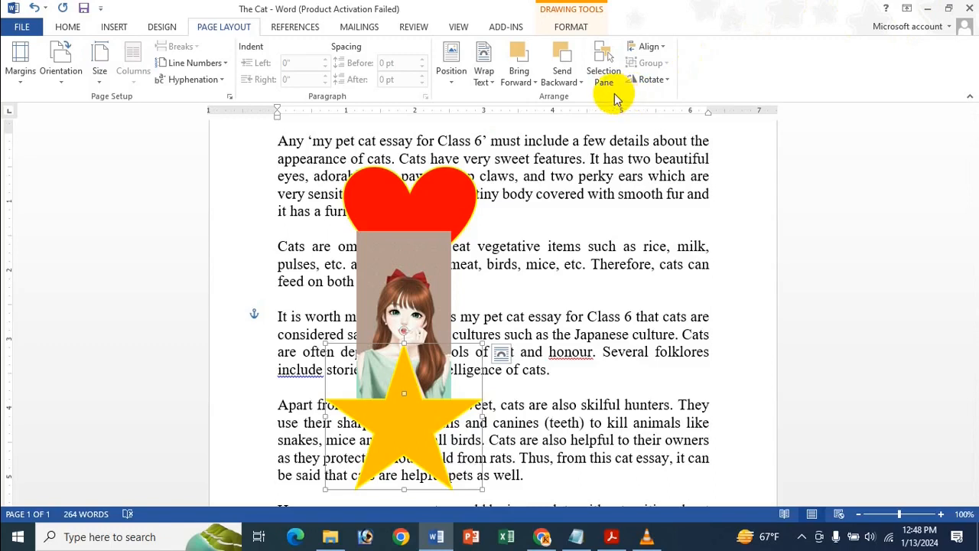
{"action": "left_click", "coordinate": [565, 80]}
{"action": "left_click", "coordinate": [534, 69]}
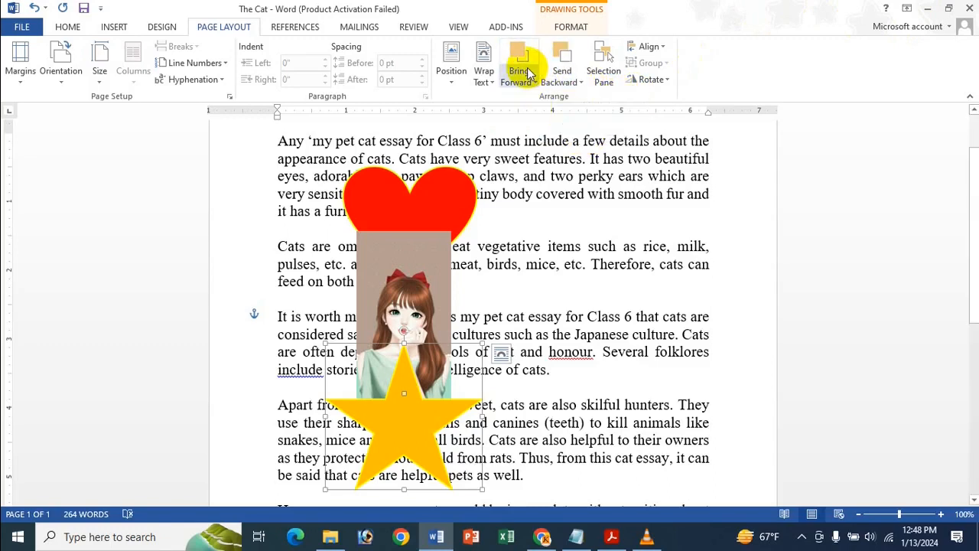
{"action": "left_click", "coordinate": [532, 81]}
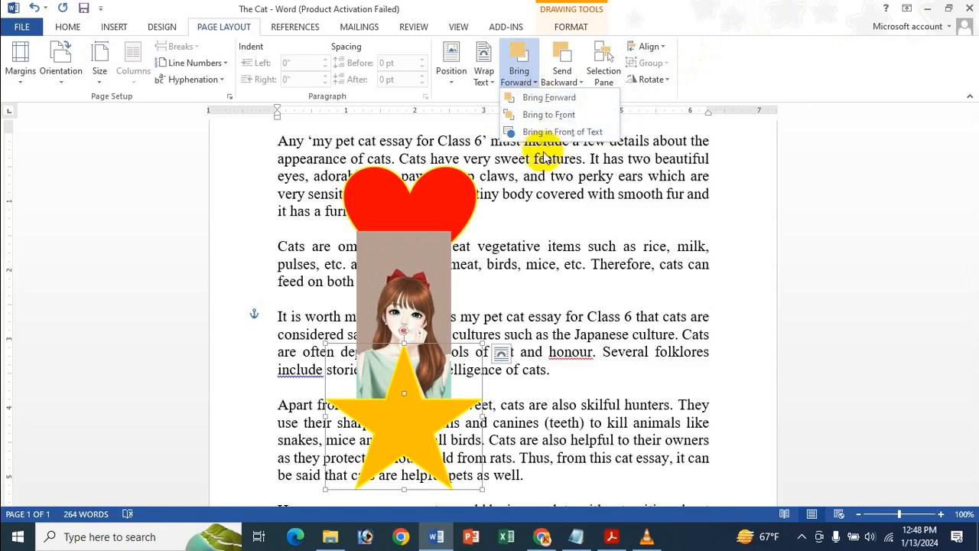
{"action": "left_click", "coordinate": [495, 6]}
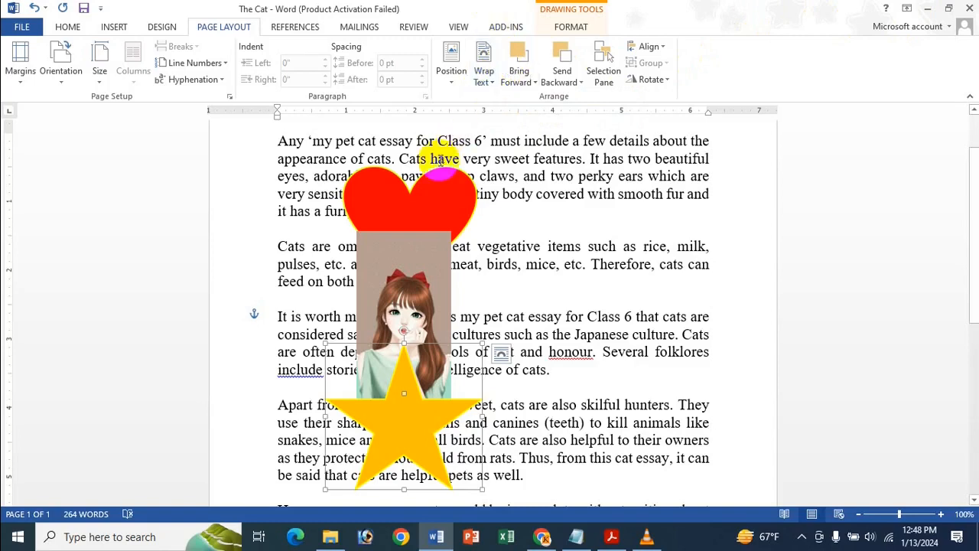
{"action": "left_click", "coordinate": [501, 85]}
{"action": "left_click", "coordinate": [485, 76]}
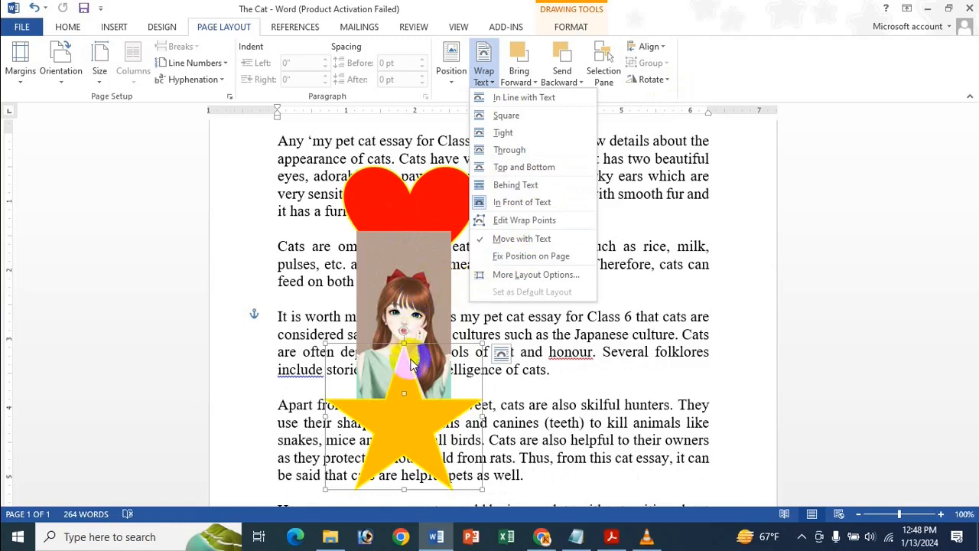
Step: Move the star to the right of the heart, send it behind the text and bring it back in front
{"action": "left_click_drag", "start_coordinate": [391, 419], "coordinate": [586, 197]}
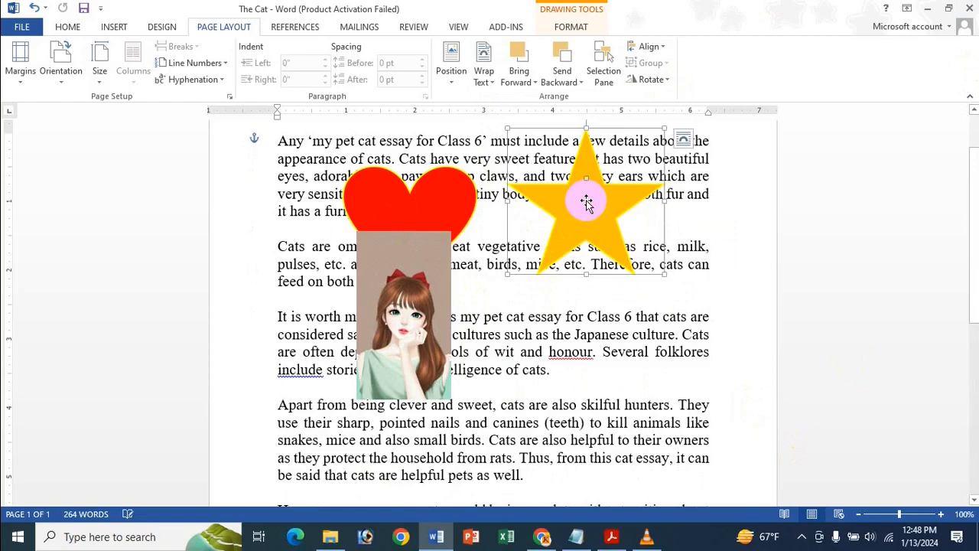
{"action": "left_click", "coordinate": [561, 85]}
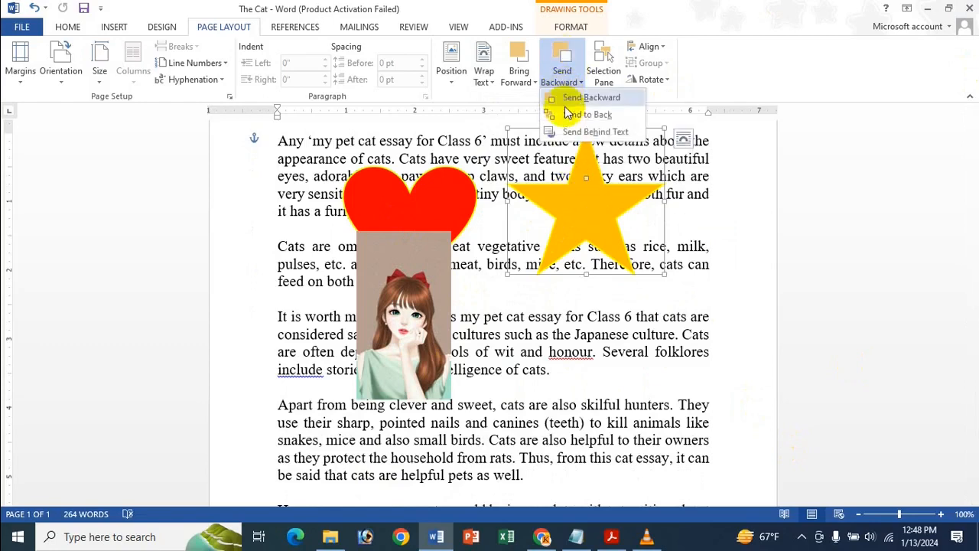
{"action": "left_click", "coordinate": [579, 126]}
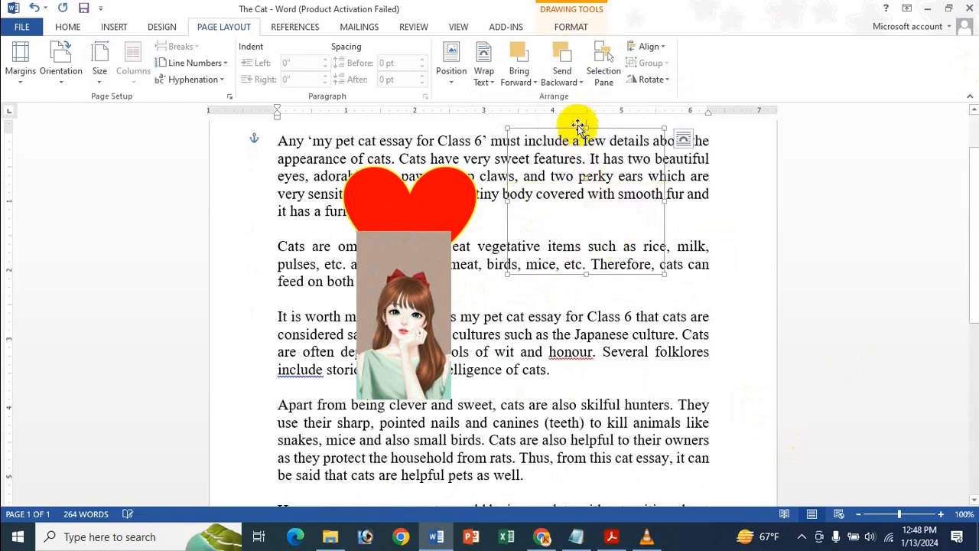
{"action": "left_click", "coordinate": [531, 83]}
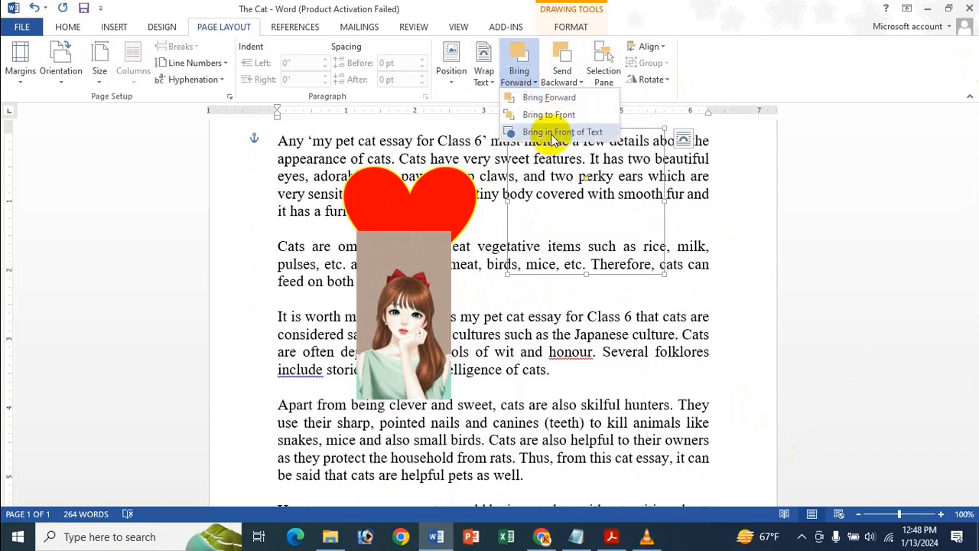
{"action": "left_click", "coordinate": [552, 136]}
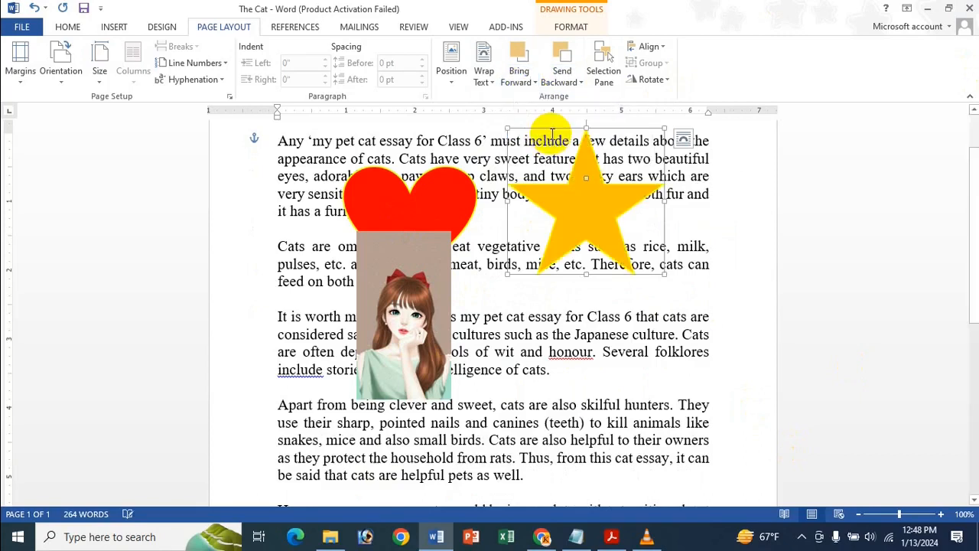
{"action": "left_click", "coordinate": [685, 140]}
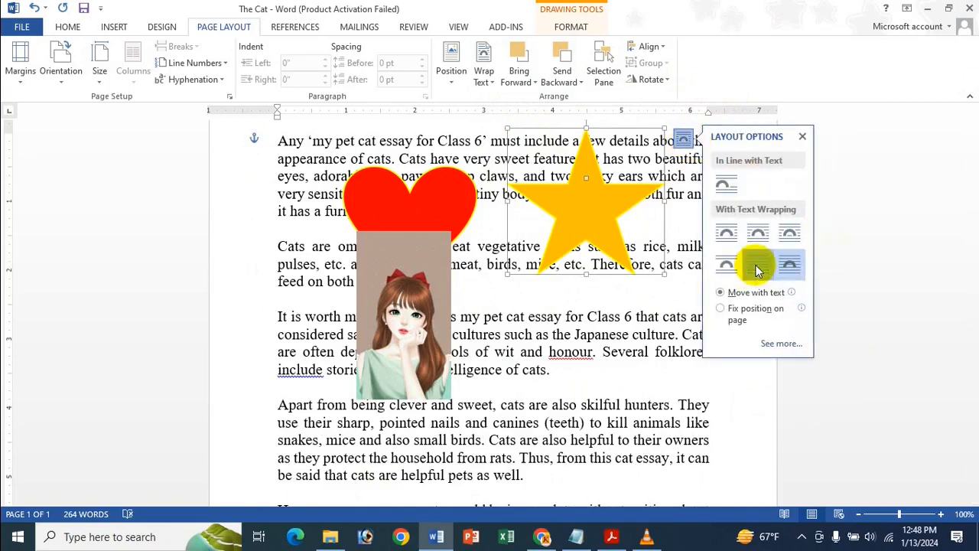
{"action": "left_click", "coordinate": [801, 139]}
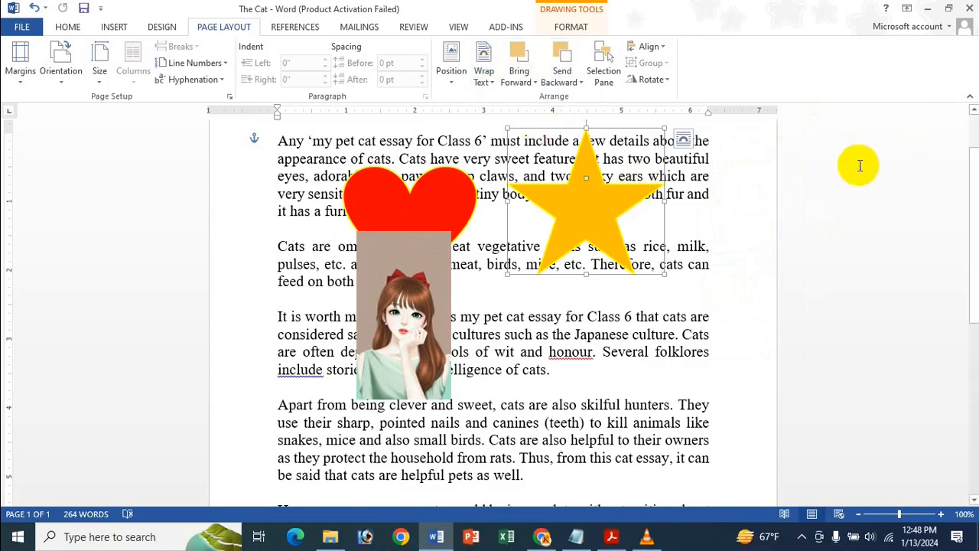
{"action": "left_click", "coordinate": [485, 60]}
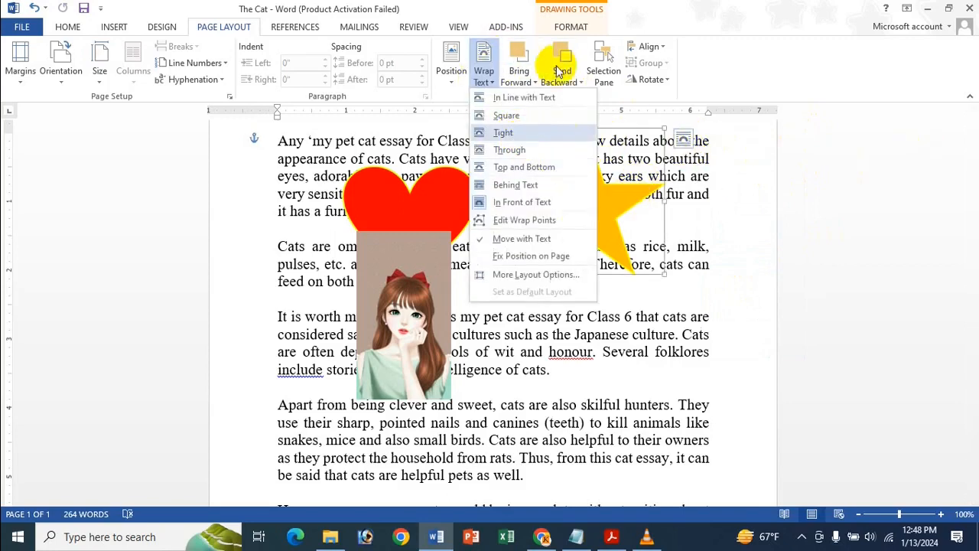
{"action": "left_click", "coordinate": [528, 6]}
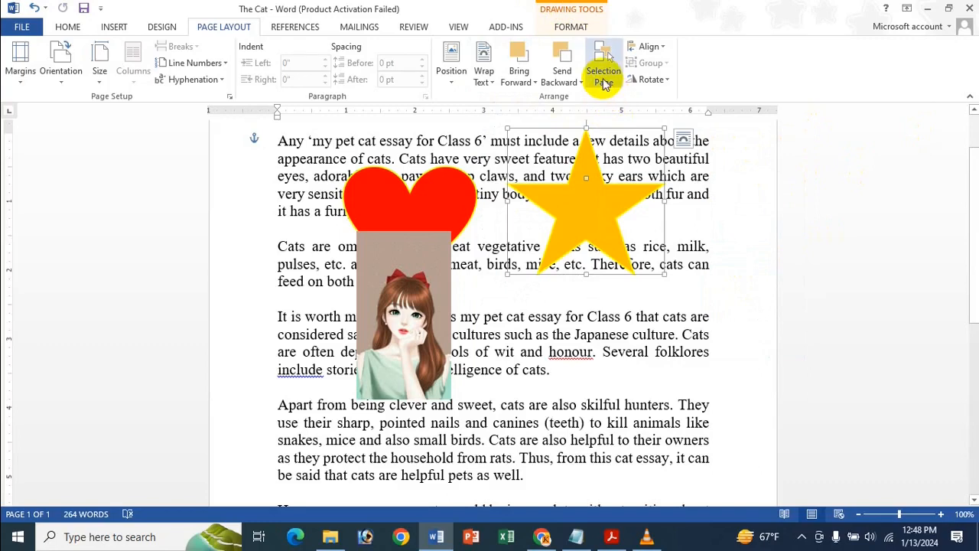
Step: Spread the heart, picture and star out side by side in one row over the first paragraphs
{"action": "left_click_drag", "start_coordinate": [574, 231], "coordinate": [565, 292]}
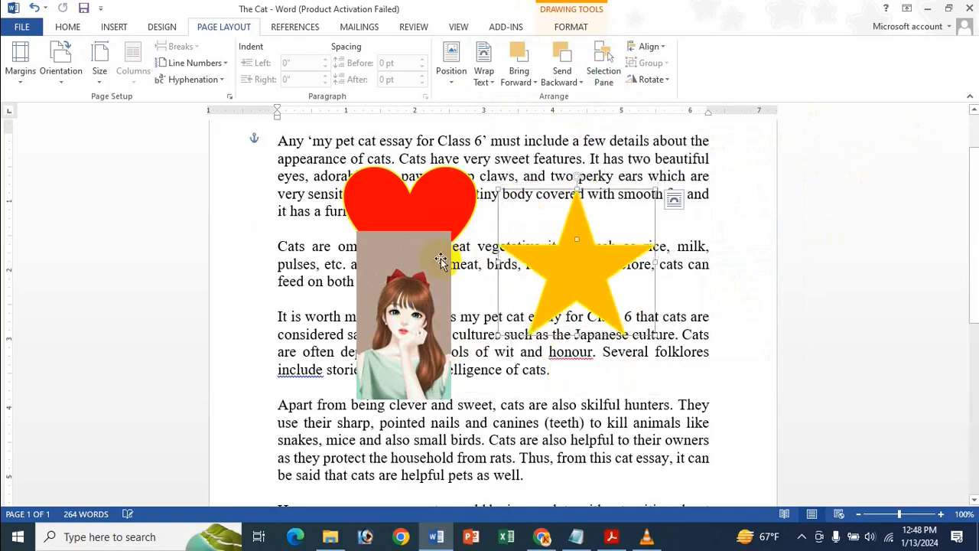
{"action": "left_click_drag", "start_coordinate": [420, 217], "coordinate": [352, 202]}
{"action": "left_click_drag", "start_coordinate": [420, 322], "coordinate": [475, 231]}
{"action": "left_click_drag", "start_coordinate": [617, 247], "coordinate": [604, 231]}
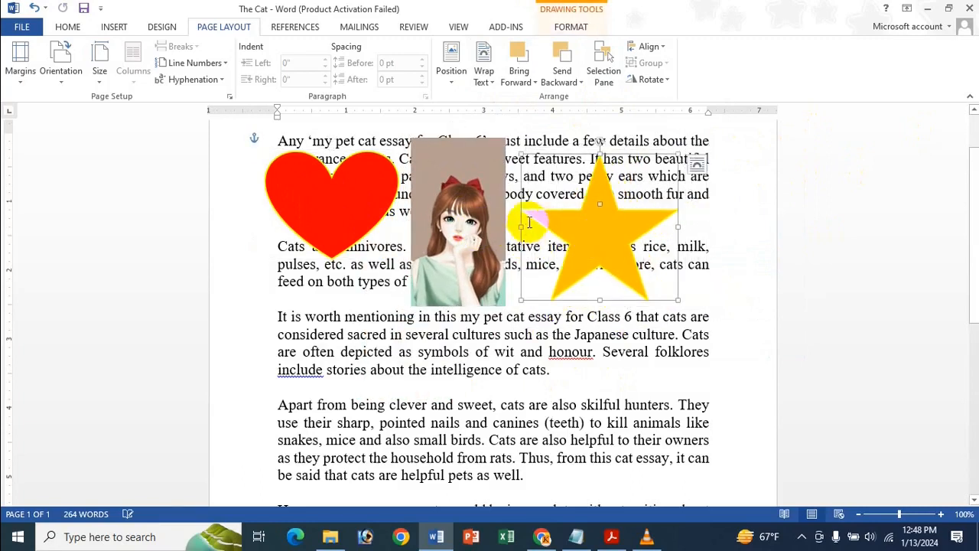
Step: Display the Selection pane, hide all objects in the document and show them all again
{"action": "left_click", "coordinate": [606, 76]}
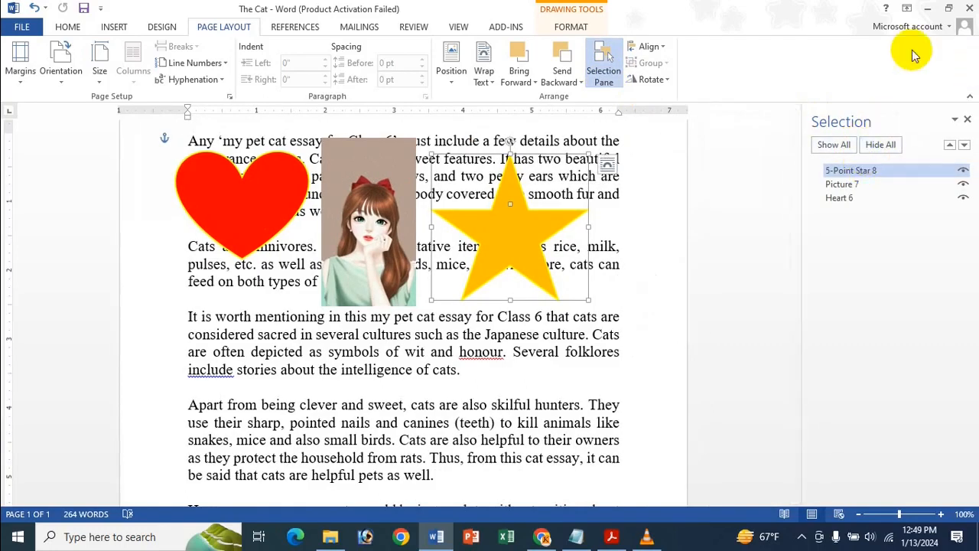
{"action": "left_click", "coordinate": [888, 145]}
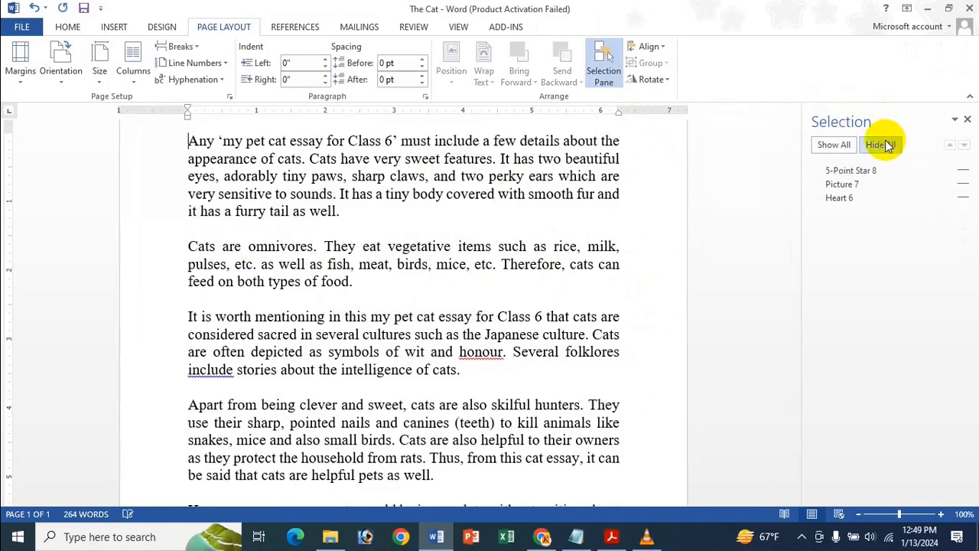
{"action": "left_click", "coordinate": [832, 145]}
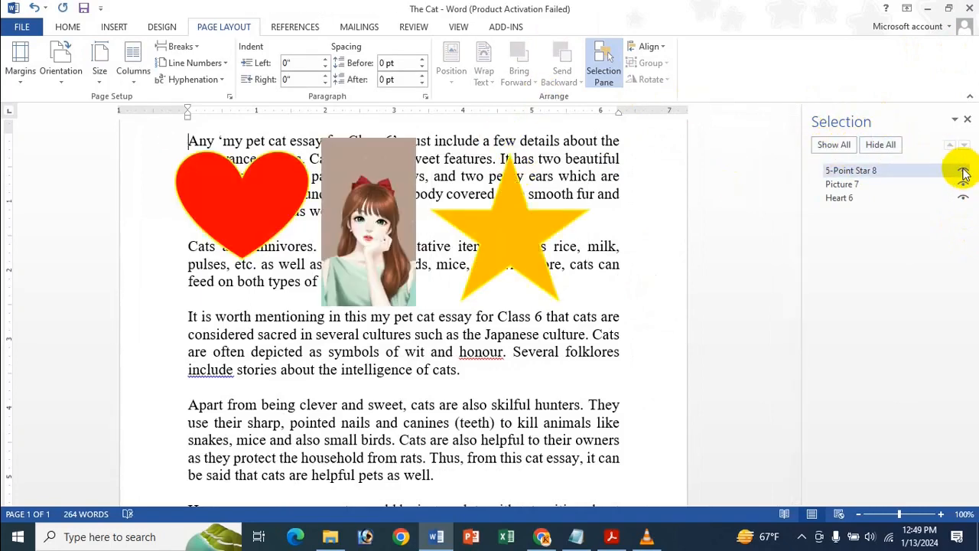
Step: Toggle the visibility of the star and picture individually, and that of all objects together, ending with every object shown
{"action": "left_click", "coordinate": [963, 172]}
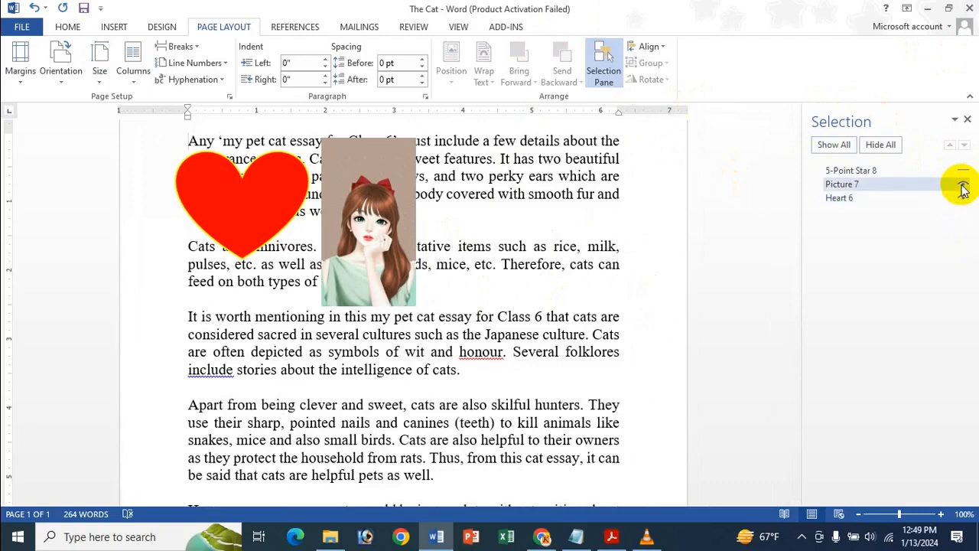
{"action": "left_click", "coordinate": [964, 185]}
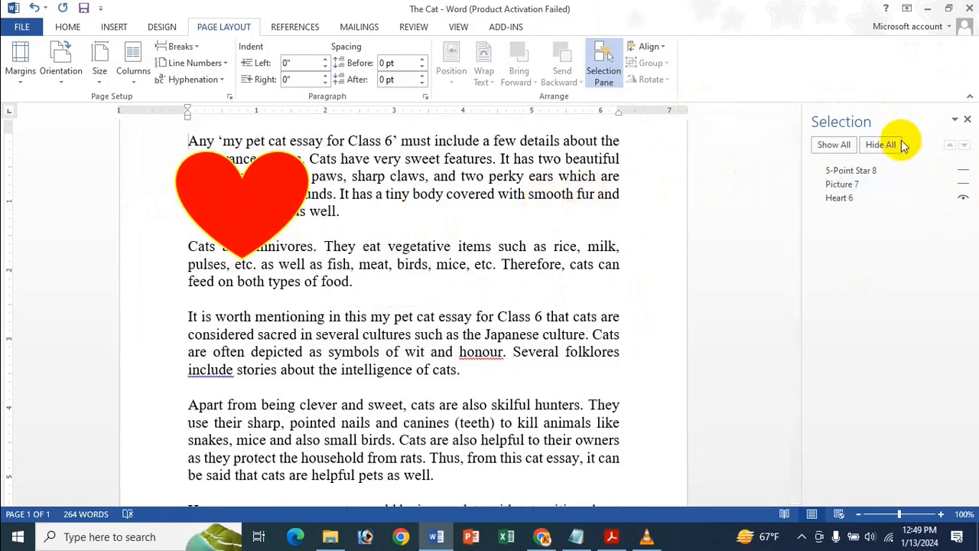
{"action": "left_click", "coordinate": [963, 188]}
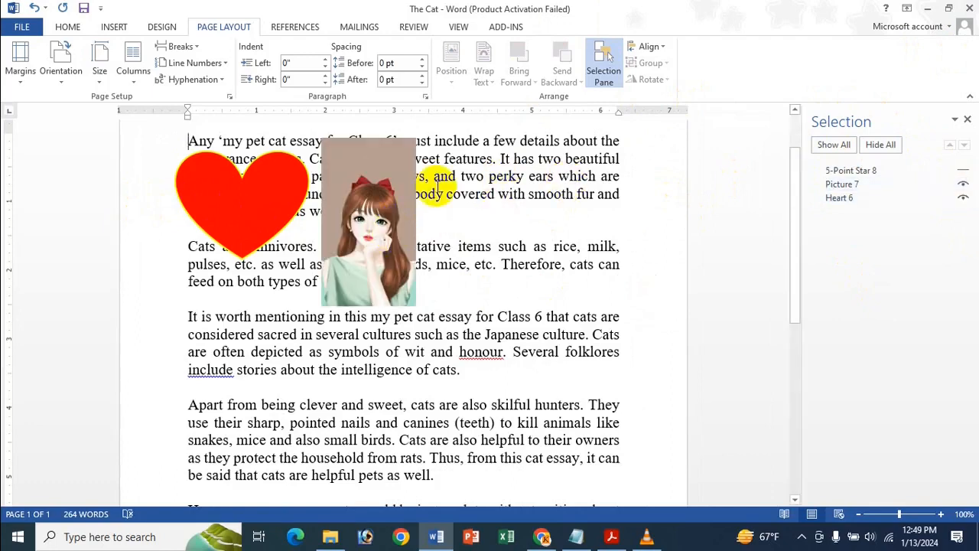
{"action": "left_click", "coordinate": [836, 146]}
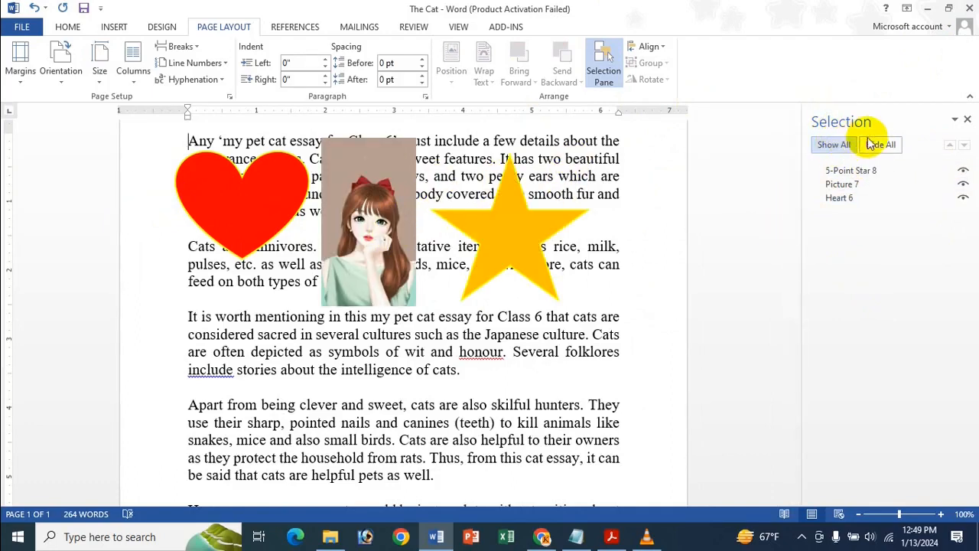
{"action": "left_click", "coordinate": [879, 145]}
{"action": "left_click", "coordinate": [835, 145]}
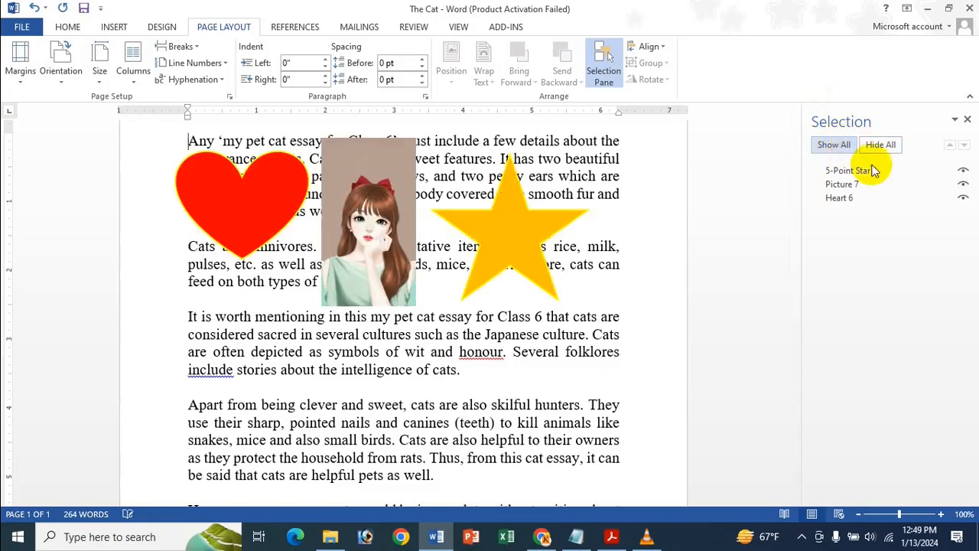
Step: Raise the heart to the top of the object order and move it left, partly into the page margin
{"action": "left_click", "coordinate": [891, 197]}
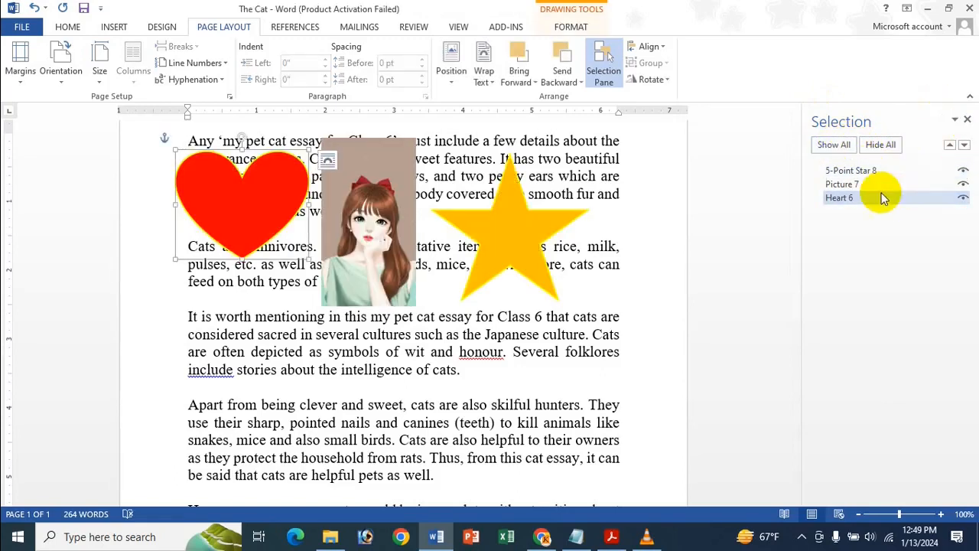
{"action": "mouse_move", "coordinate": [252, 210]}
{"action": "left_mouse_down"}
{"action": "mouse_move", "coordinate": [337, 214]}
{"action": "mouse_move", "coordinate": [252, 212]}
{"action": "left_mouse_up"}
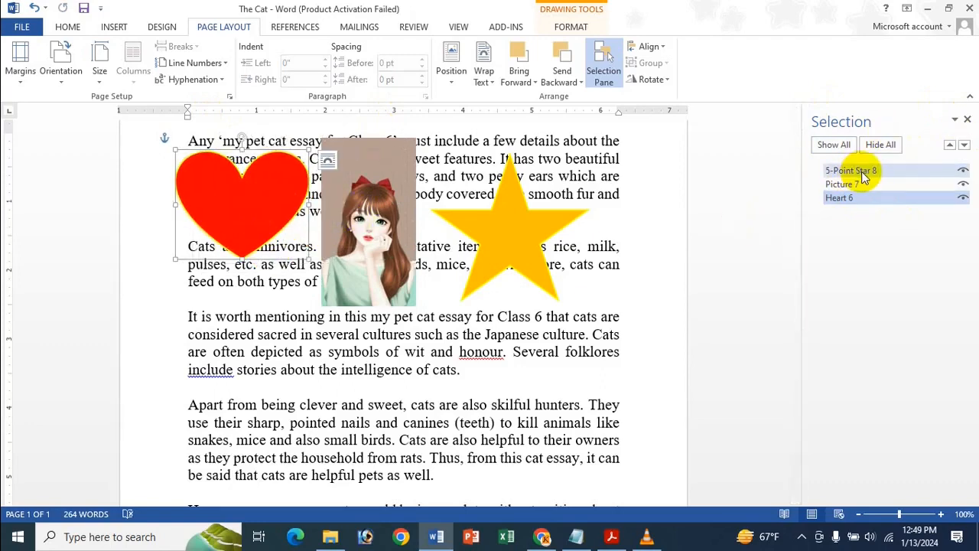
{"action": "left_click", "coordinate": [949, 146]}
{"action": "left_click", "coordinate": [949, 147]}
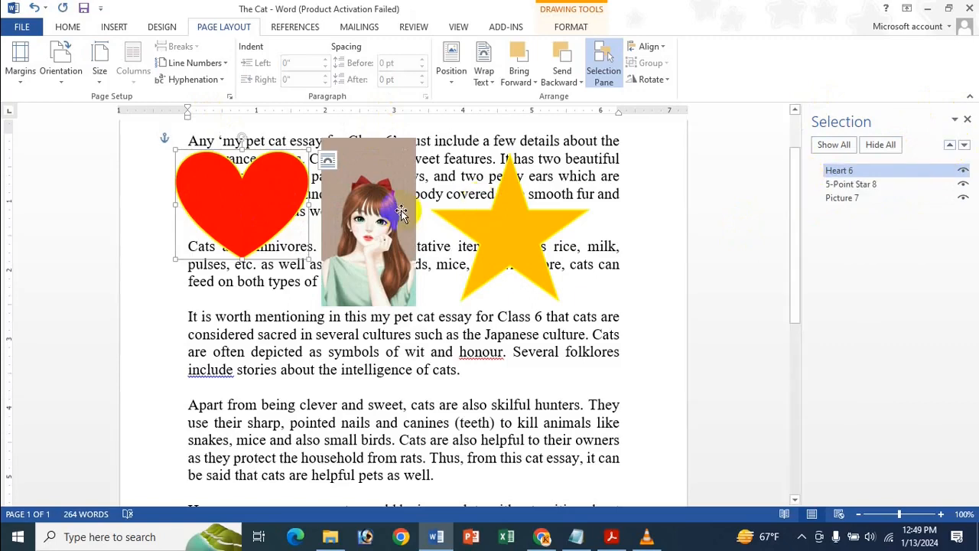
{"action": "left_click", "coordinate": [229, 191]}
{"action": "left_click_drag", "start_coordinate": [230, 191], "coordinate": [186, 207]}
Step: Move the star further right, away from the picture, and lower it to the end of the object order
{"action": "left_click", "coordinate": [866, 184]}
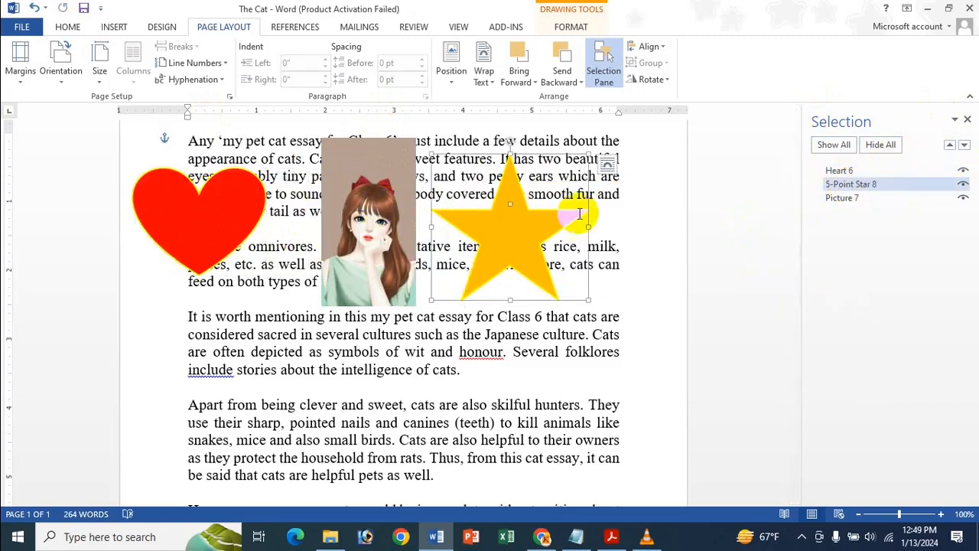
{"action": "left_click_drag", "start_coordinate": [454, 237], "coordinate": [559, 222]}
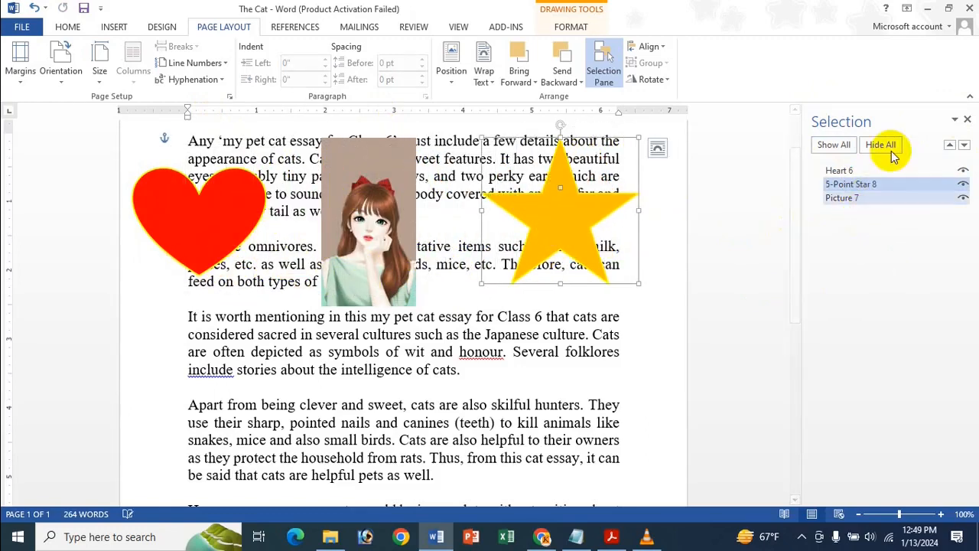
{"action": "left_click", "coordinate": [964, 145]}
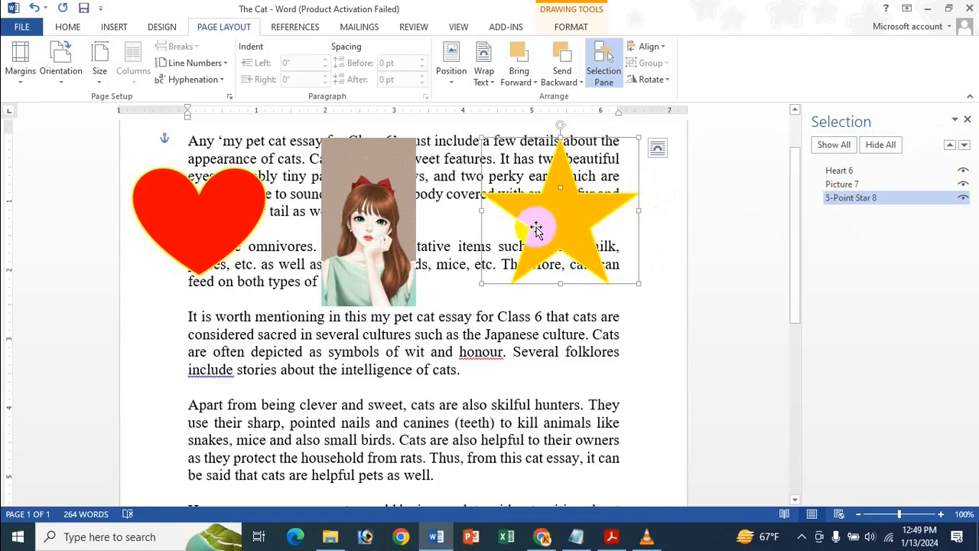
{"action": "mouse_move", "coordinate": [535, 221]}
{"action": "left_mouse_down"}
{"action": "mouse_move", "coordinate": [162, 234]}
{"action": "mouse_move", "coordinate": [537, 235]}
{"action": "left_mouse_up"}
Step: Raise the picture above the heart in the object order, and move it over the star and back towards the heart
{"action": "left_click", "coordinate": [365, 231]}
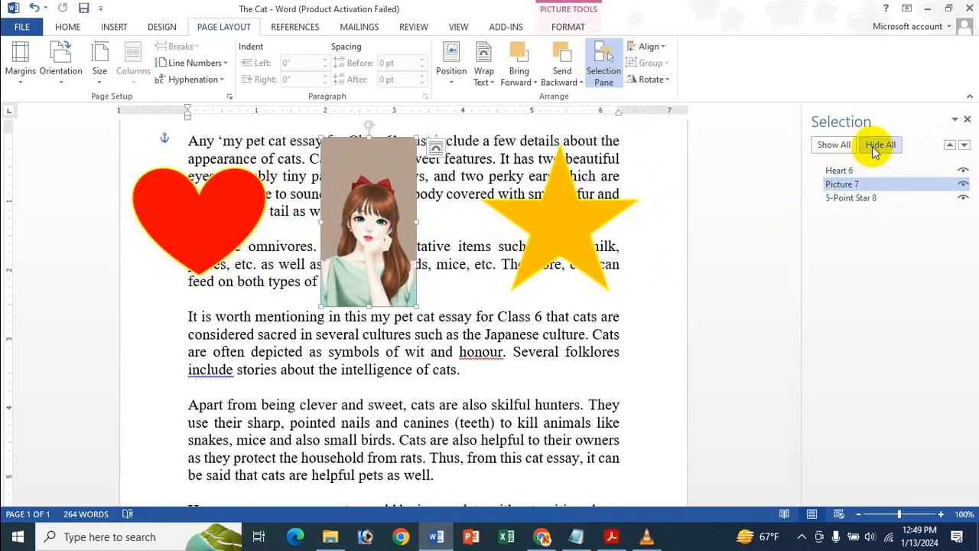
{"action": "left_click", "coordinate": [949, 145]}
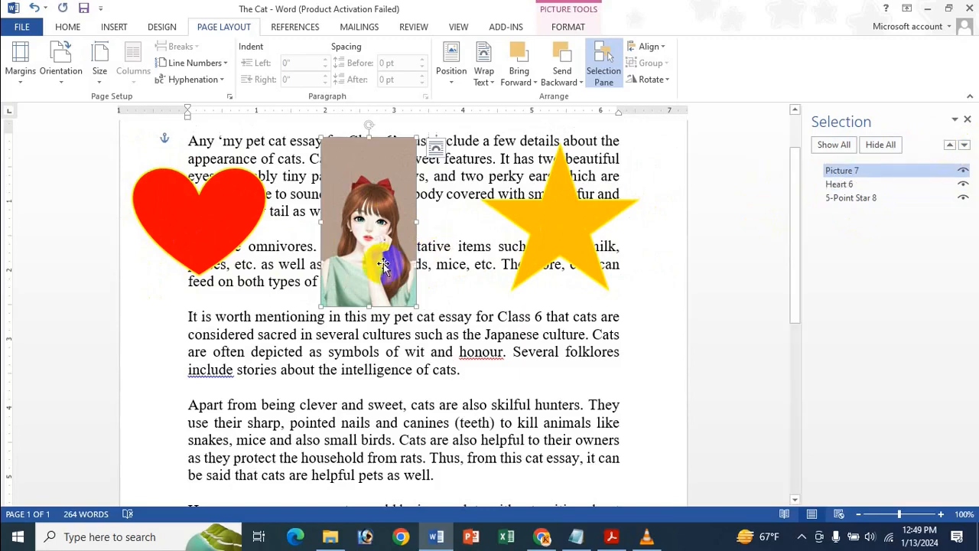
{"action": "left_click_drag", "start_coordinate": [351, 233], "coordinate": [554, 254]}
{"action": "left_click_drag", "start_coordinate": [444, 254], "coordinate": [351, 251]}
Step: Reposition the star, heart and picture in a row without overlaps and close the Selection pane
{"action": "left_click_drag", "start_coordinate": [540, 253], "coordinate": [533, 233]}
{"action": "left_click_drag", "start_coordinate": [236, 242], "coordinate": [251, 227]}
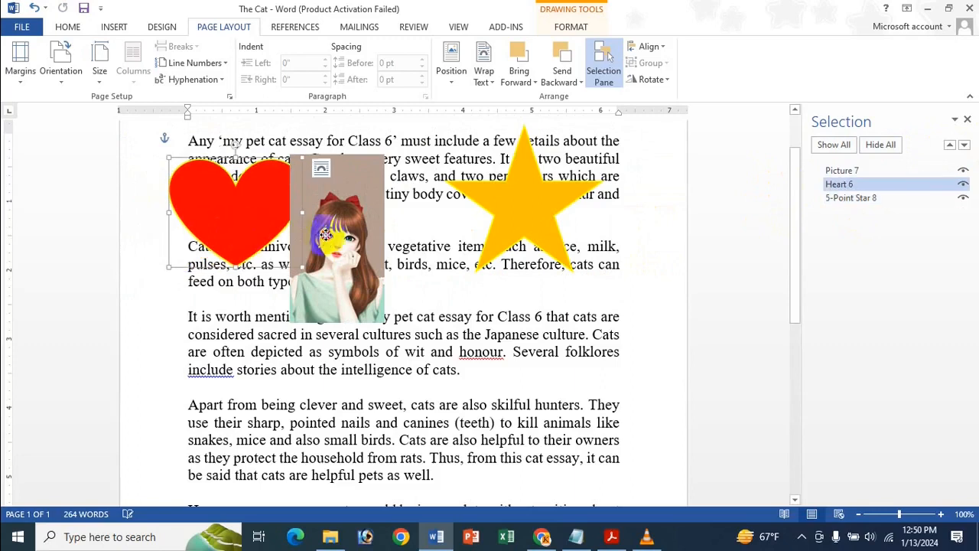
{"action": "left_click_drag", "start_coordinate": [311, 224], "coordinate": [344, 203]}
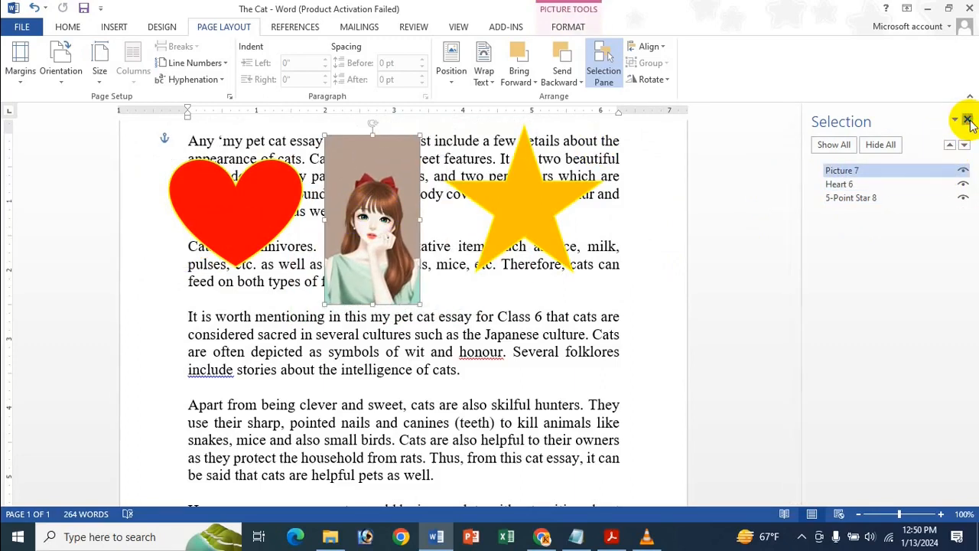
{"action": "left_click", "coordinate": [968, 121]}
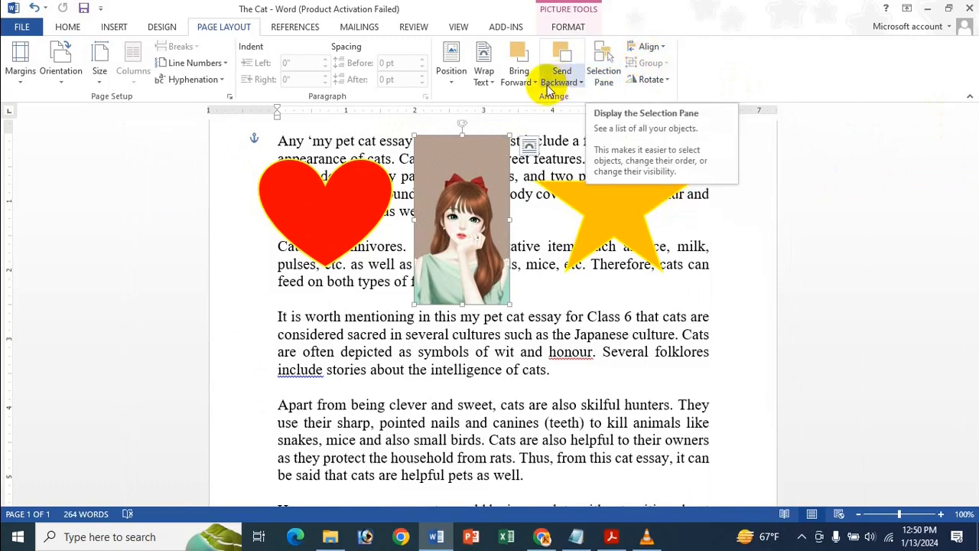
Step: Stagger the objects diagonally down the page: picture at the text's left edge, heart lower in the middle, star lowest on the right
{"action": "left_click", "coordinate": [621, 153]}
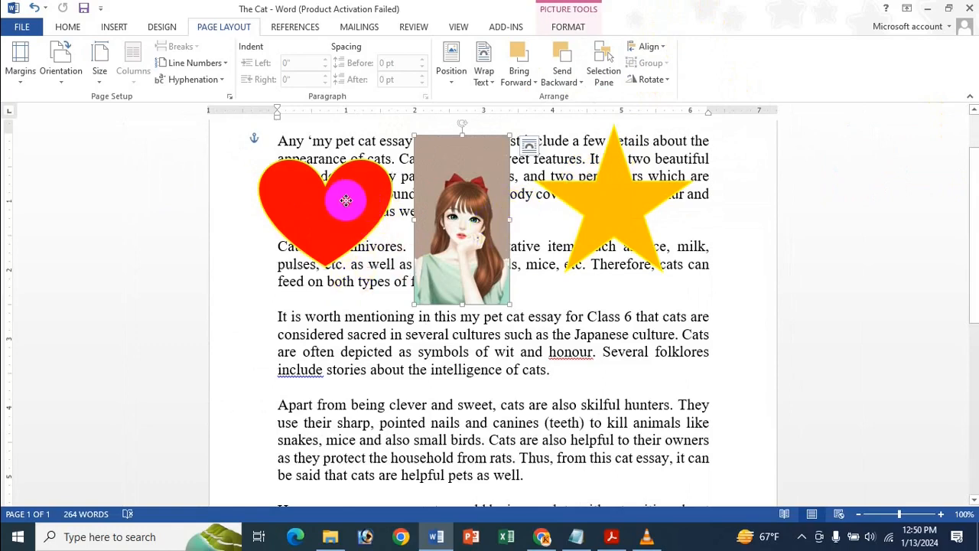
{"action": "mouse_move", "coordinate": [345, 200]}
{"action": "left_mouse_down"}
{"action": "mouse_move", "coordinate": [339, 170]}
{"action": "mouse_move", "coordinate": [619, 325]}
{"action": "left_mouse_up"}
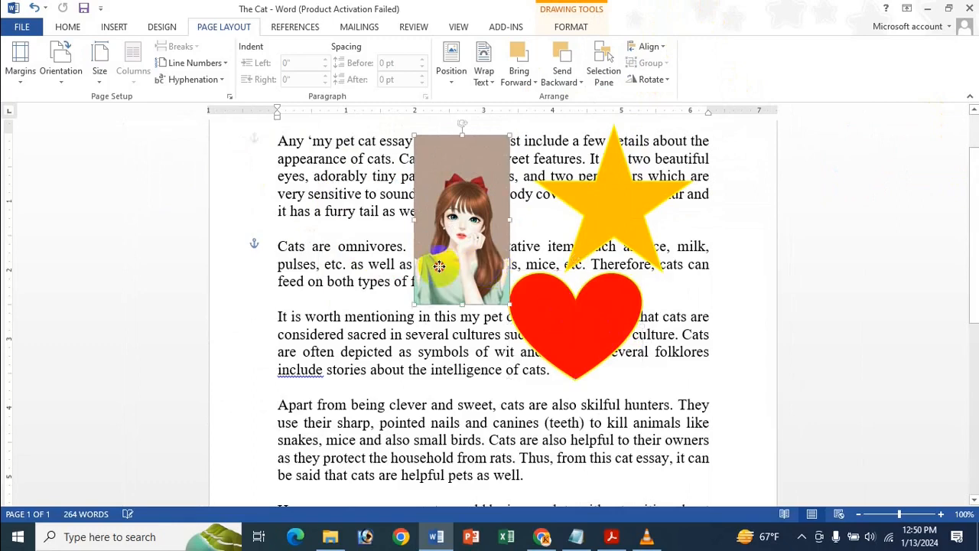
{"action": "left_click_drag", "start_coordinate": [438, 268], "coordinate": [338, 269]}
{"action": "left_click_drag", "start_coordinate": [579, 323], "coordinate": [436, 375]}
{"action": "left_click_drag", "start_coordinate": [627, 175], "coordinate": [625, 412]}
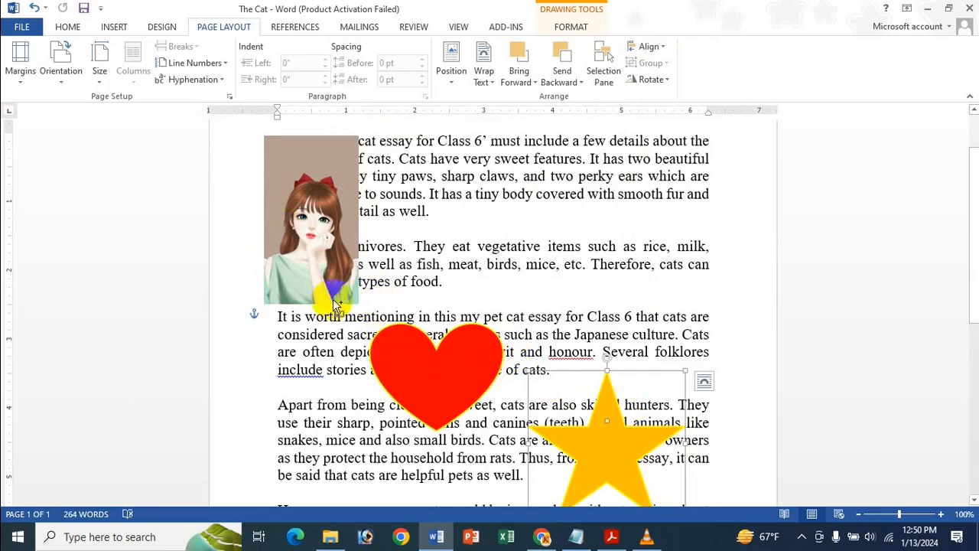
Step: Select the picture, heart and star together, and apply Align Left followed by Align Center to them
{"action": "left_click", "coordinate": [326, 263], "text": "ctrl"}
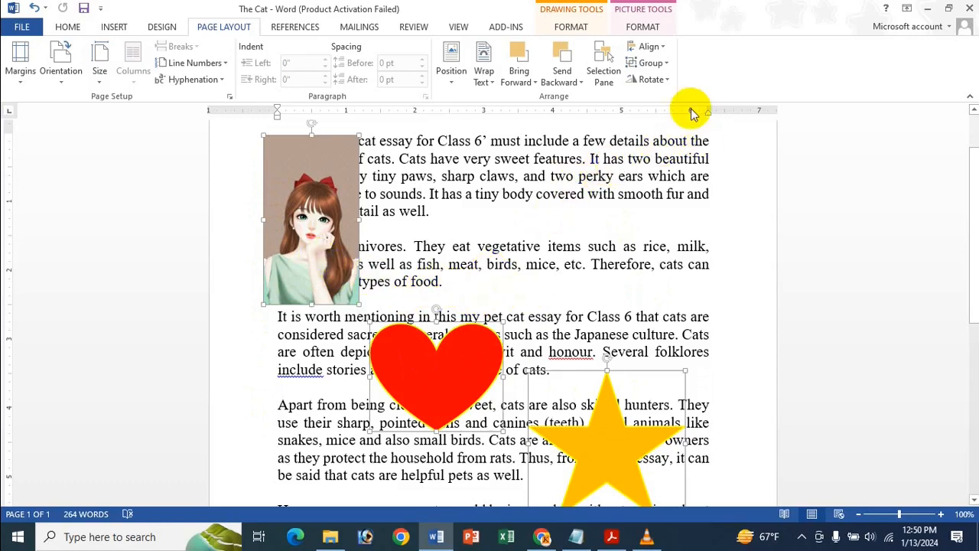
{"action": "left_click", "coordinate": [654, 48]}
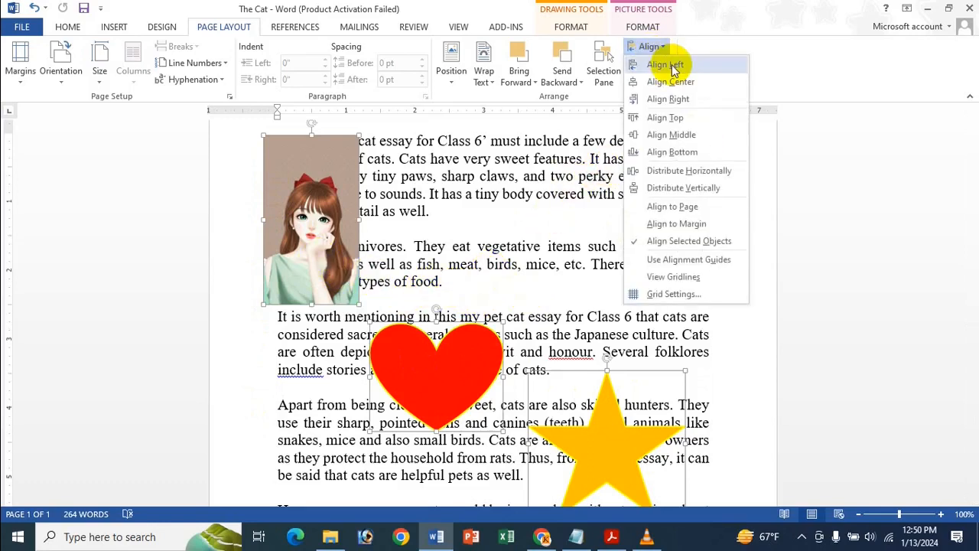
{"action": "left_click", "coordinate": [665, 65]}
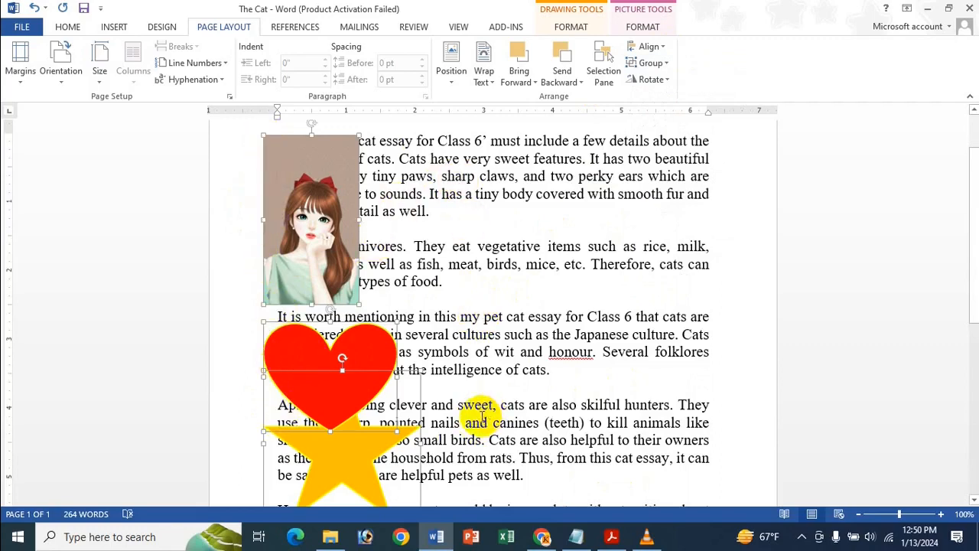
{"action": "left_click", "coordinate": [649, 48]}
{"action": "left_click", "coordinate": [676, 81]}
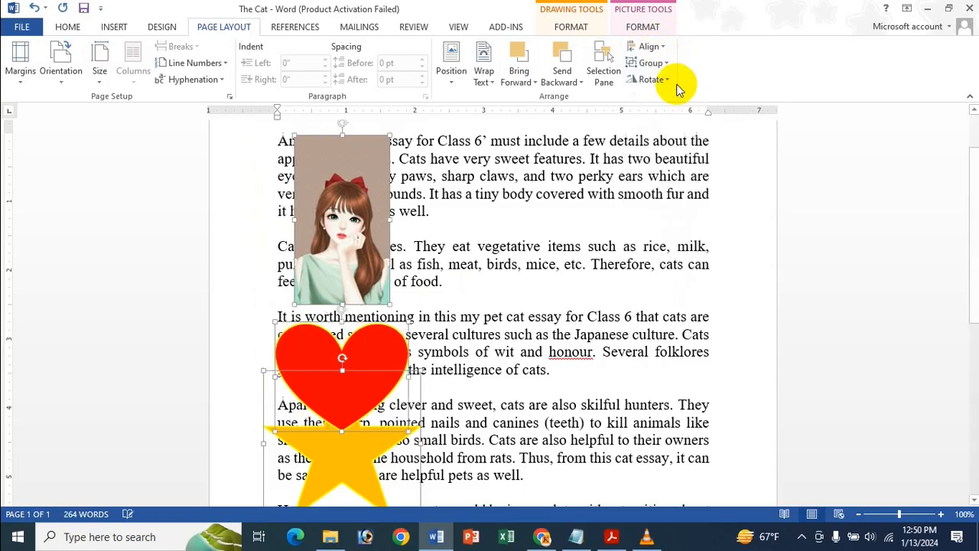
Step: Align the right edges of the selected picture, heart and star, and clear the selection
{"action": "left_click", "coordinate": [650, 48]}
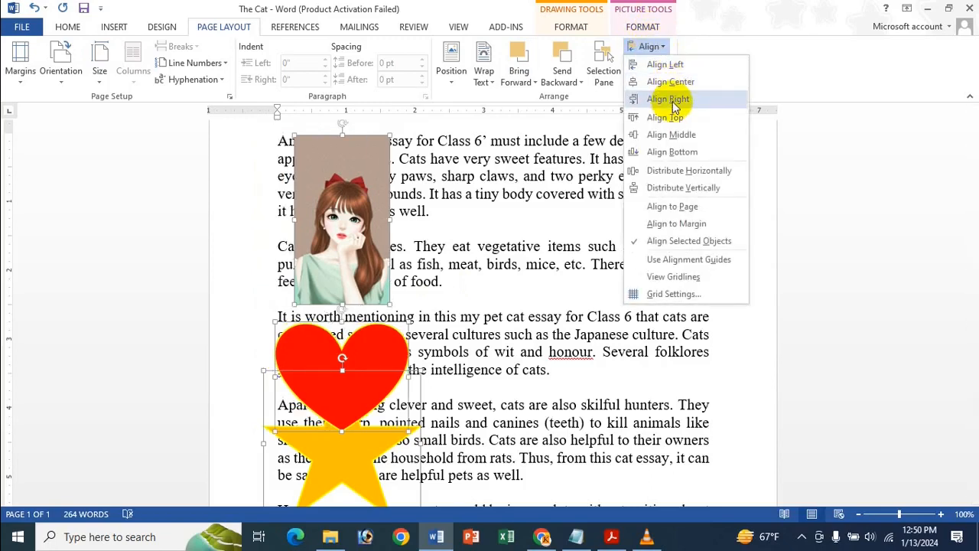
{"action": "left_click", "coordinate": [671, 103]}
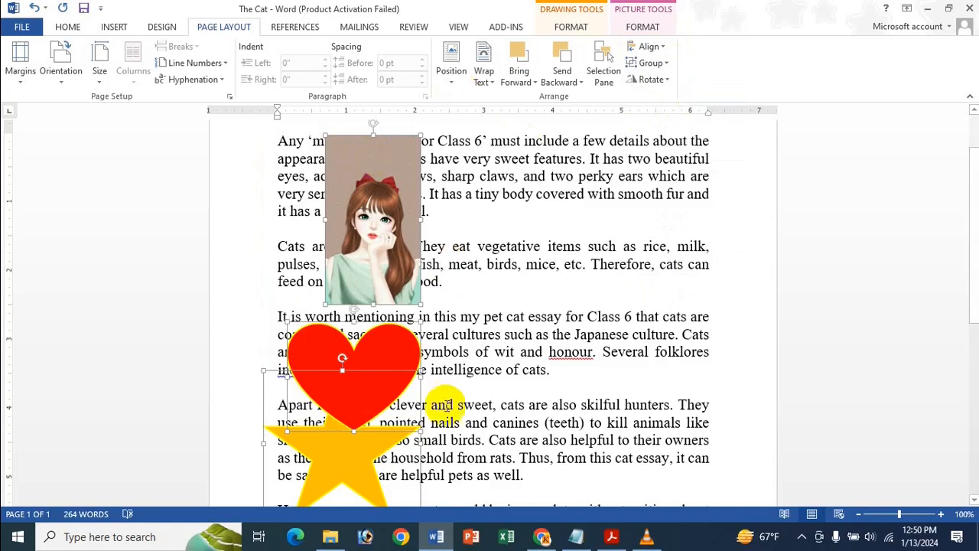
{"action": "left_click", "coordinate": [662, 49]}
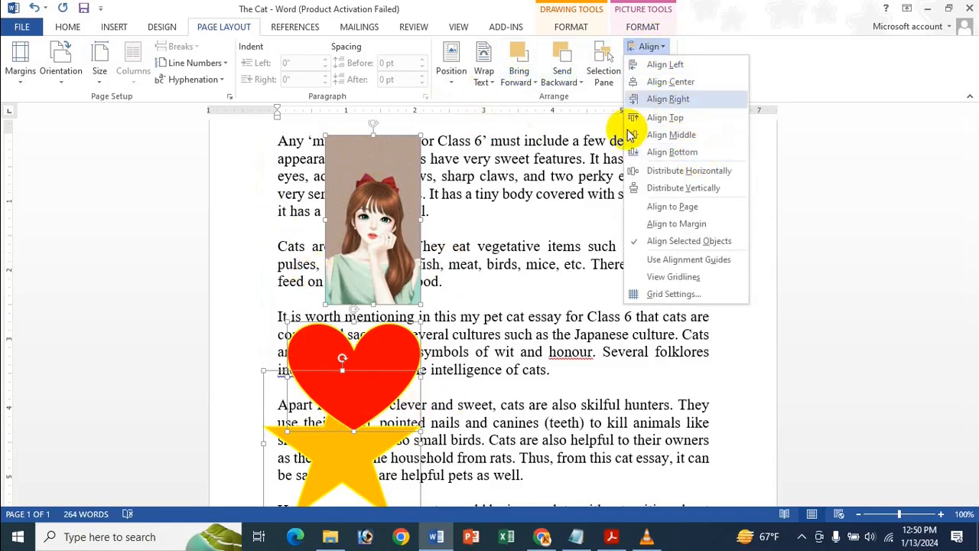
{"action": "left_click", "coordinate": [710, 6]}
{"action": "left_click", "coordinate": [535, 316]}
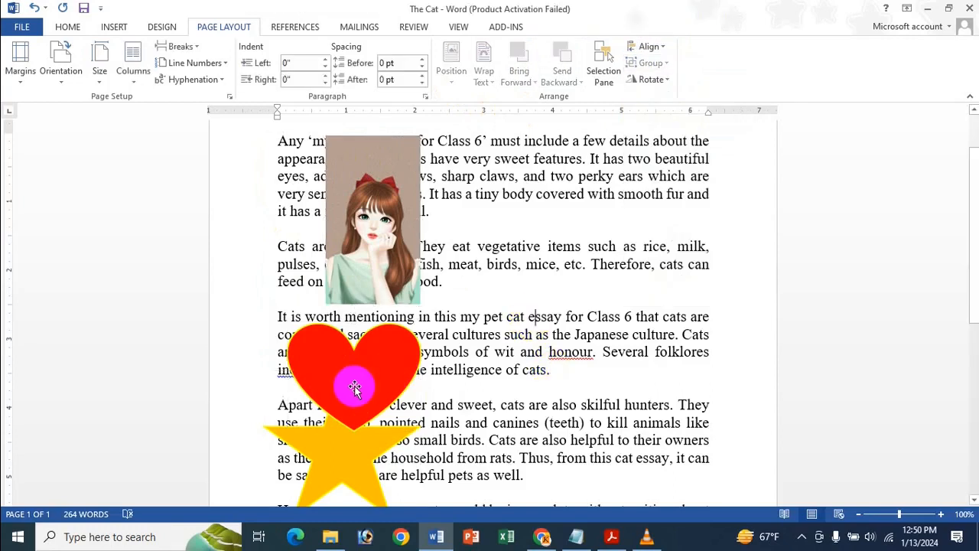
Step: Spread the objects out again, with the picture at the text's left edge, the heart mid-page and the star lower near the right margin
{"action": "left_click_drag", "start_coordinate": [346, 405], "coordinate": [525, 385]}
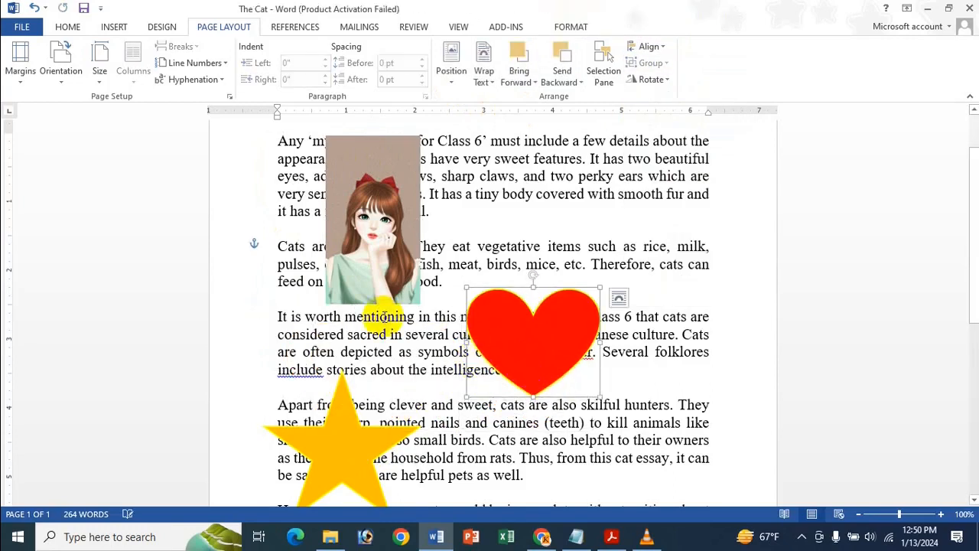
{"action": "left_click_drag", "start_coordinate": [372, 268], "coordinate": [315, 264]}
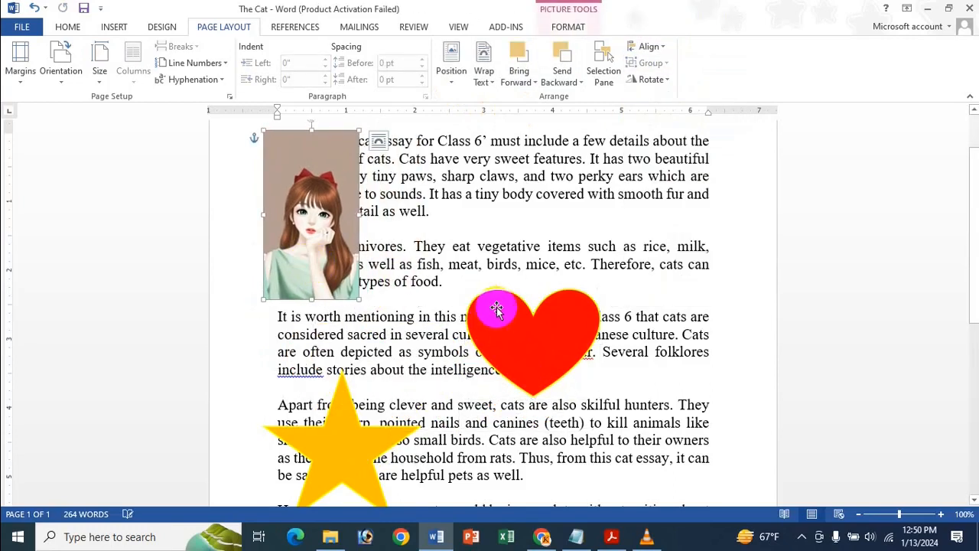
{"action": "left_click_drag", "start_coordinate": [496, 307], "coordinate": [455, 320]}
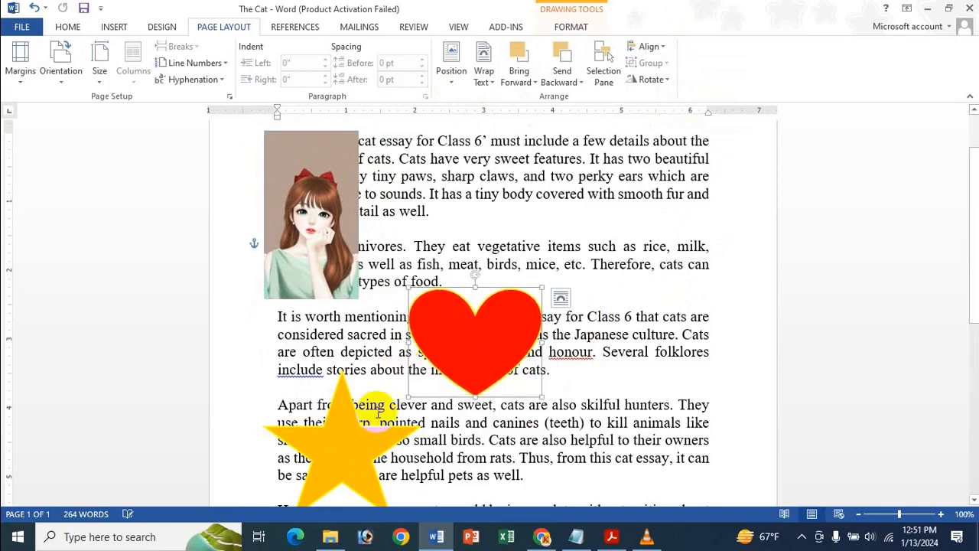
{"action": "left_click_drag", "start_coordinate": [306, 451], "coordinate": [634, 411]}
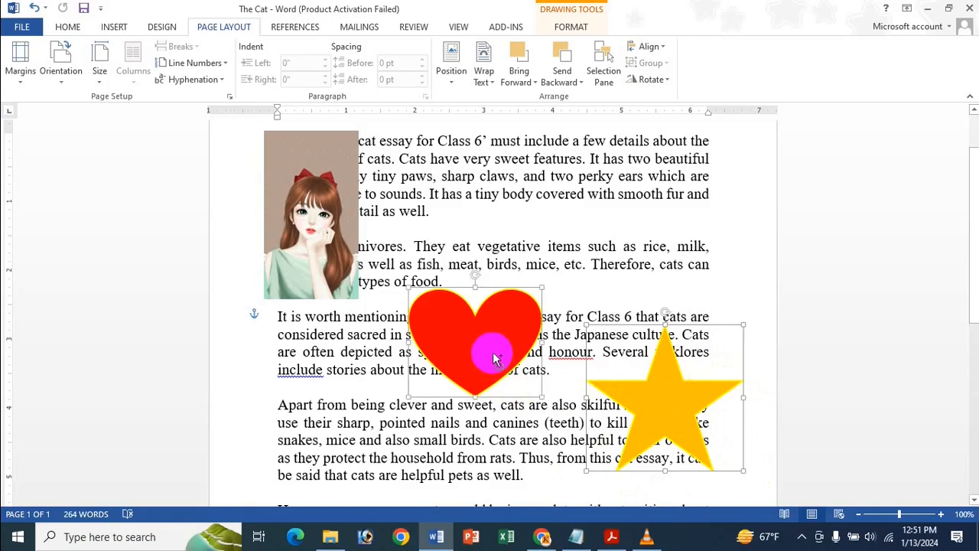
Step: Select the heart, star and picture together and align their top edges
{"action": "left_click", "coordinate": [319, 249]}
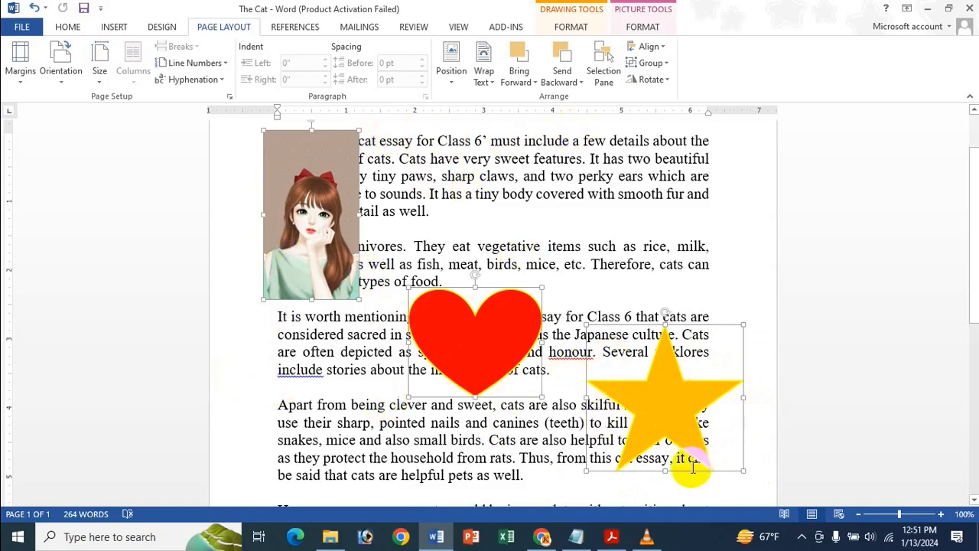
{"action": "left_click", "coordinate": [651, 47]}
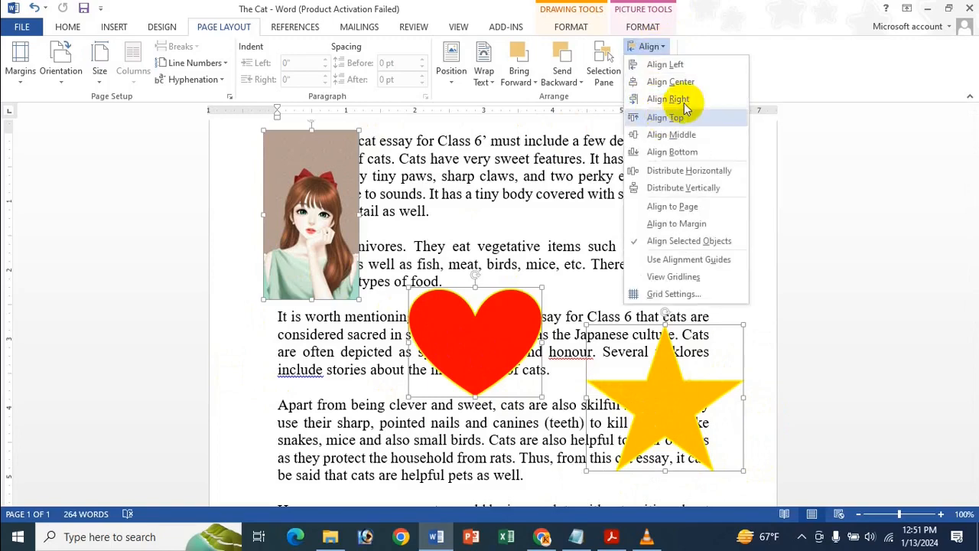
{"action": "left_click", "coordinate": [679, 120]}
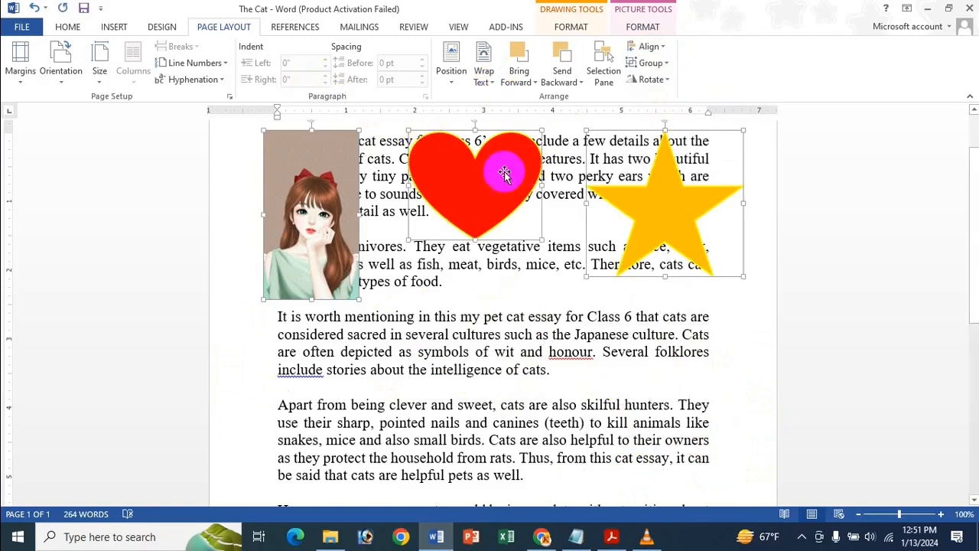
Step: Apply Align Middle followed by Align Bottom to the selected picture, heart and star
{"action": "left_click", "coordinate": [652, 48]}
{"action": "left_click", "coordinate": [660, 137]}
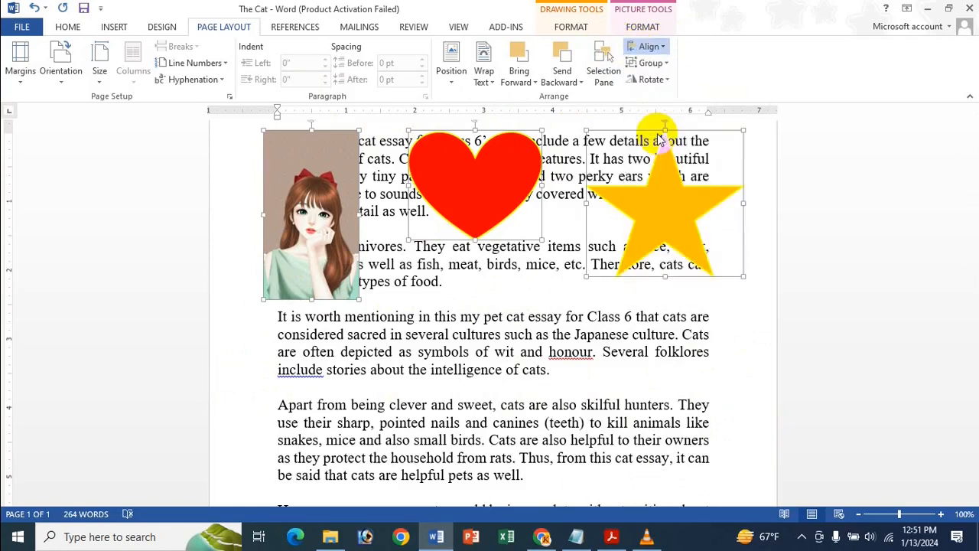
{"action": "left_click", "coordinate": [652, 47]}
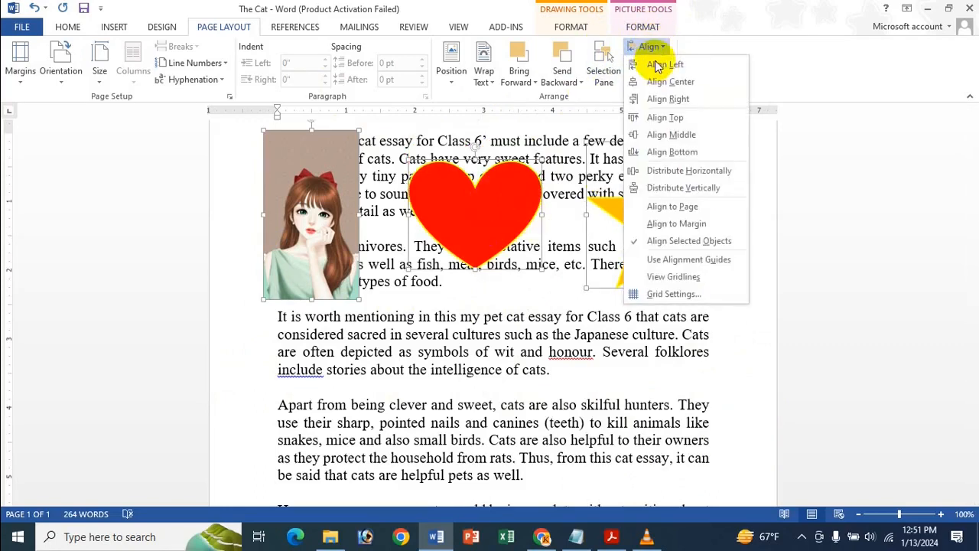
{"action": "left_click", "coordinate": [695, 152]}
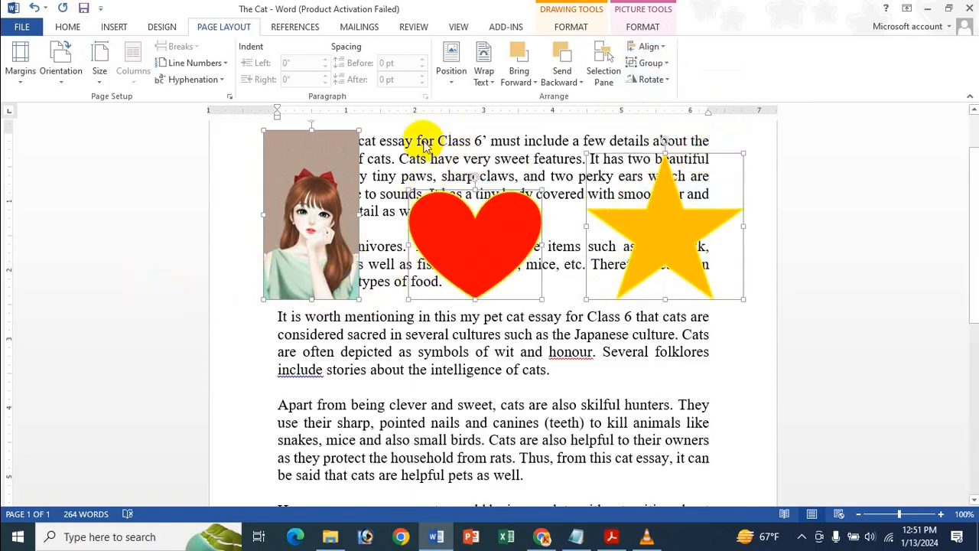
{"action": "left_click", "coordinate": [649, 48]}
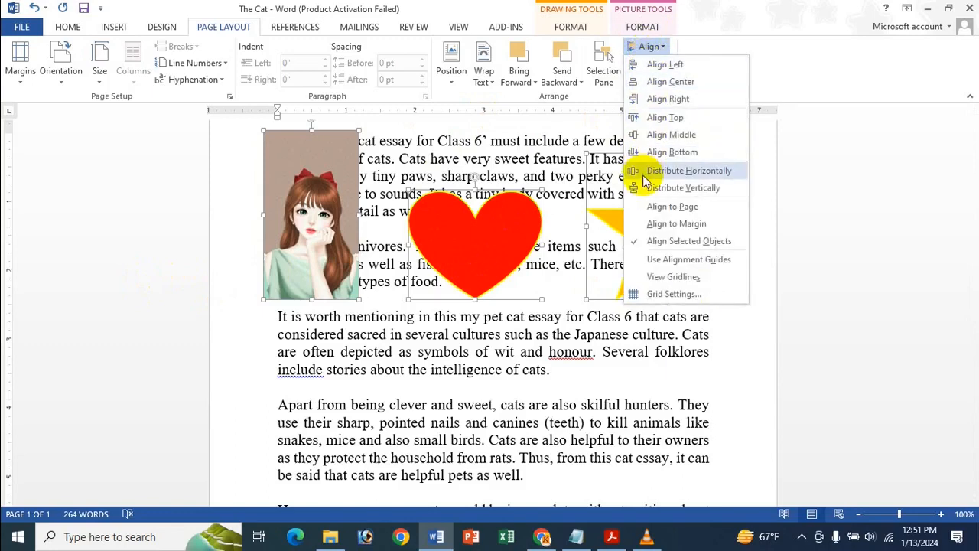
{"action": "left_click", "coordinate": [539, 321]}
{"action": "left_click", "coordinate": [489, 244]}
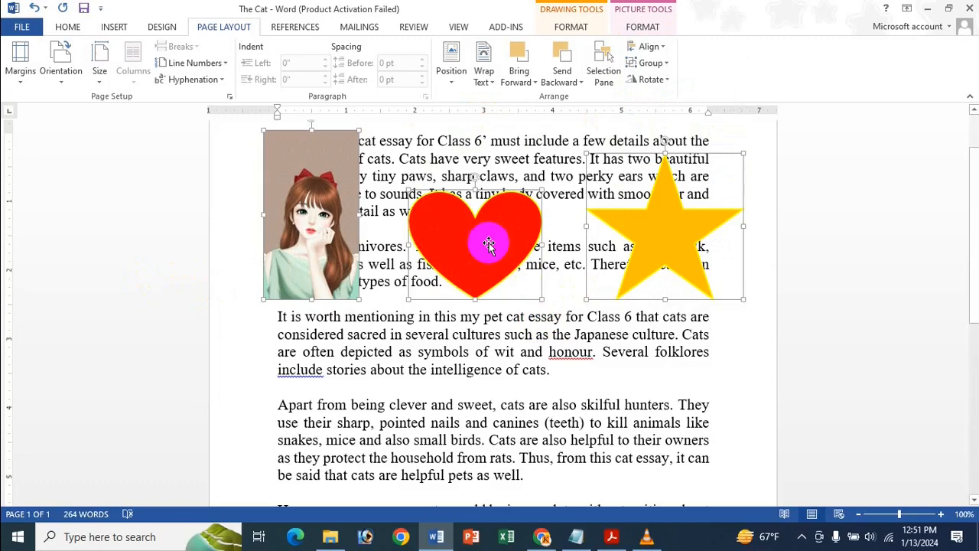
Step: Move the heart against the picture's right edge and shift the star slightly right and down
{"action": "left_click", "coordinate": [485, 342]}
{"action": "left_click_drag", "start_coordinate": [468, 241], "coordinate": [422, 237]}
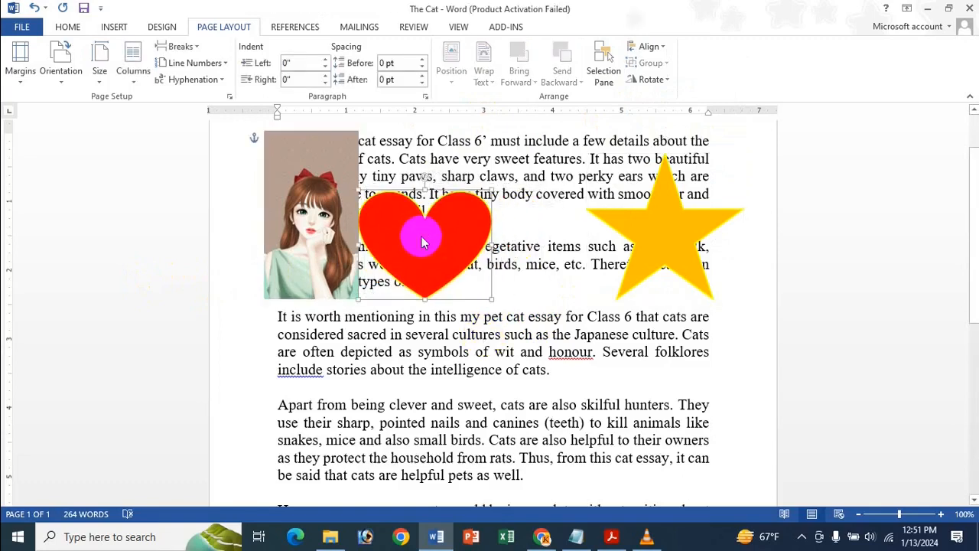
{"action": "mouse_move", "coordinate": [670, 225]}
{"action": "left_mouse_down"}
{"action": "mouse_move", "coordinate": [700, 224]}
{"action": "mouse_move", "coordinate": [695, 240]}
{"action": "left_mouse_up"}
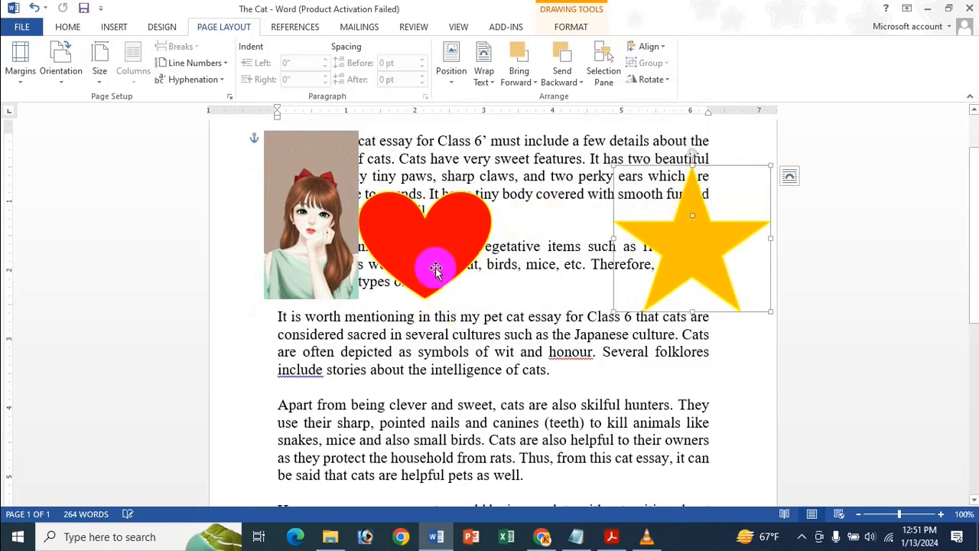
Step: Select the star, heart and picture together, distribute them horizontally and clear the selection
{"action": "left_click", "coordinate": [437, 240], "text": "ctrl"}
{"action": "left_click", "coordinate": [322, 255], "text": "ctrl"}
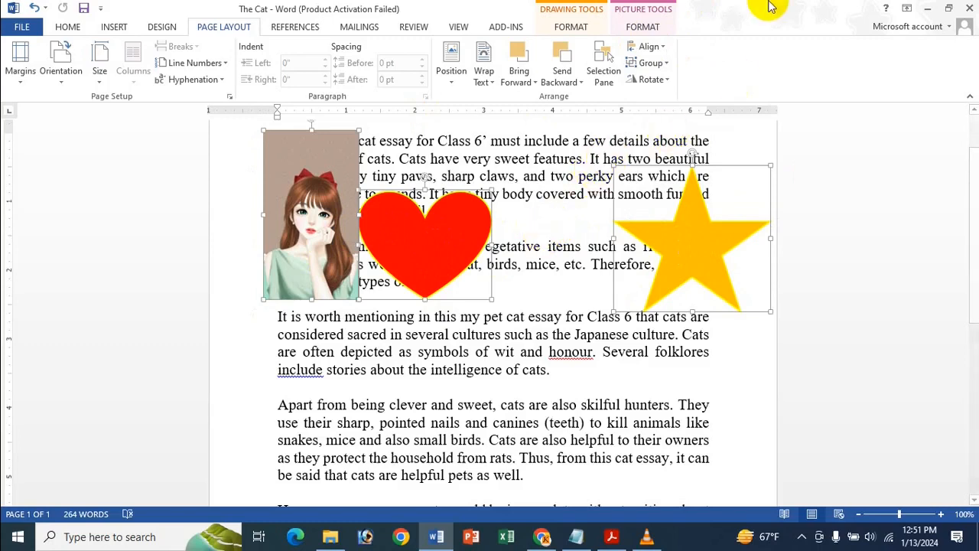
{"action": "left_click", "coordinate": [399, 230]}
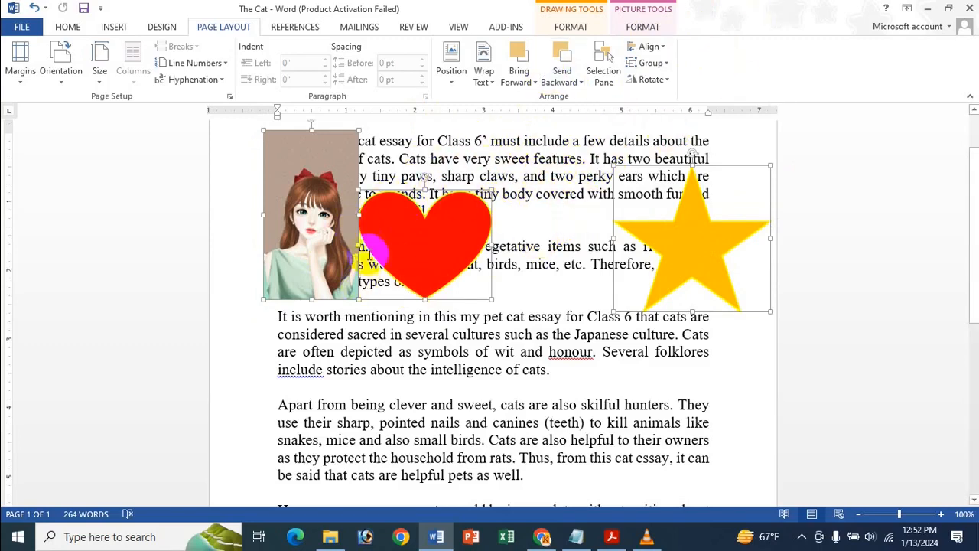
{"action": "left_click", "coordinate": [661, 47]}
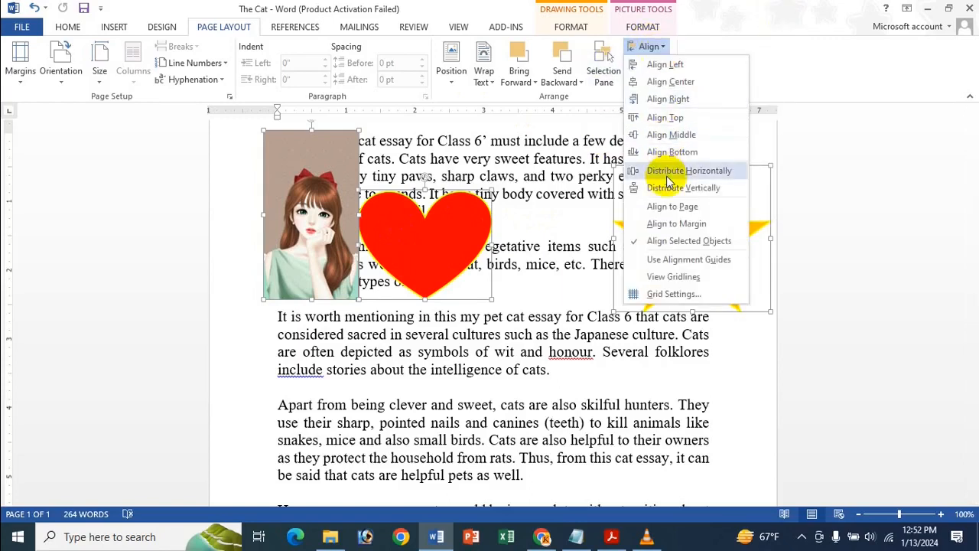
{"action": "left_click", "coordinate": [668, 175]}
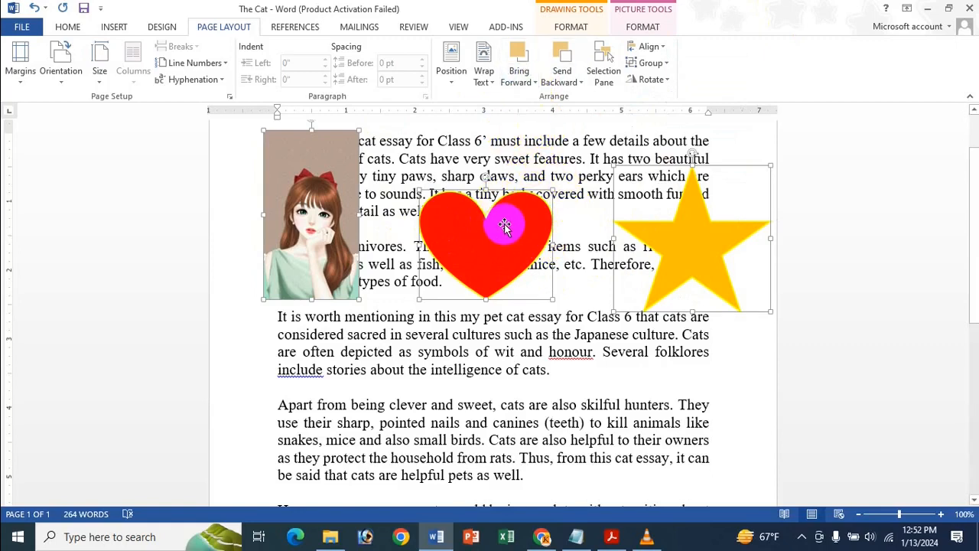
{"action": "left_click", "coordinate": [482, 334]}
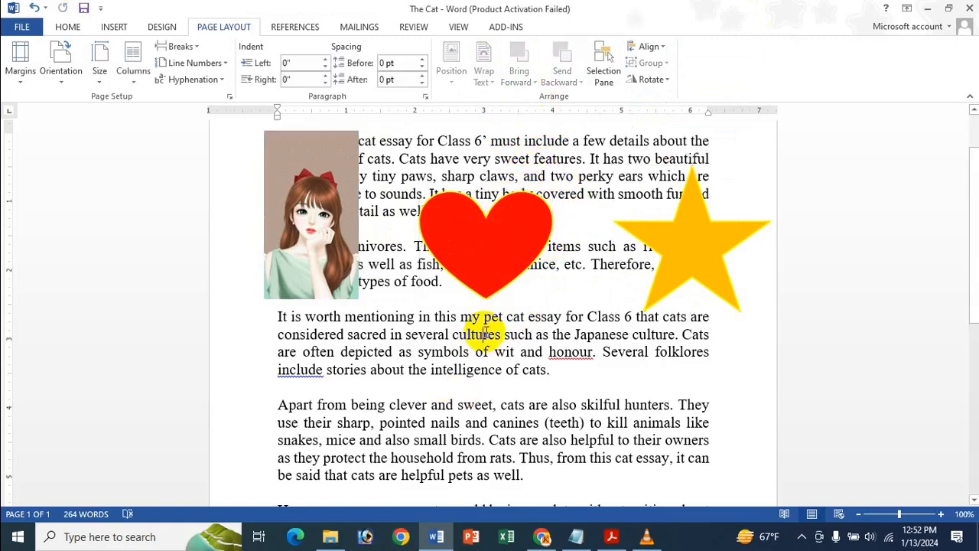
Step: Stack the shapes under the picture, with the heart overlapping its lower edge and the star beside the last paragraph
{"action": "scroll", "coordinate": [482, 153], "scroll_direction": "down", "scroll_amount": 3}
{"action": "left_click_drag", "start_coordinate": [495, 137], "coordinate": [321, 244]}
{"action": "left_click_drag", "start_coordinate": [691, 145], "coordinate": [319, 271]}
{"action": "scroll", "coordinate": [327, 334], "scroll_direction": "up", "scroll_amount": 2}
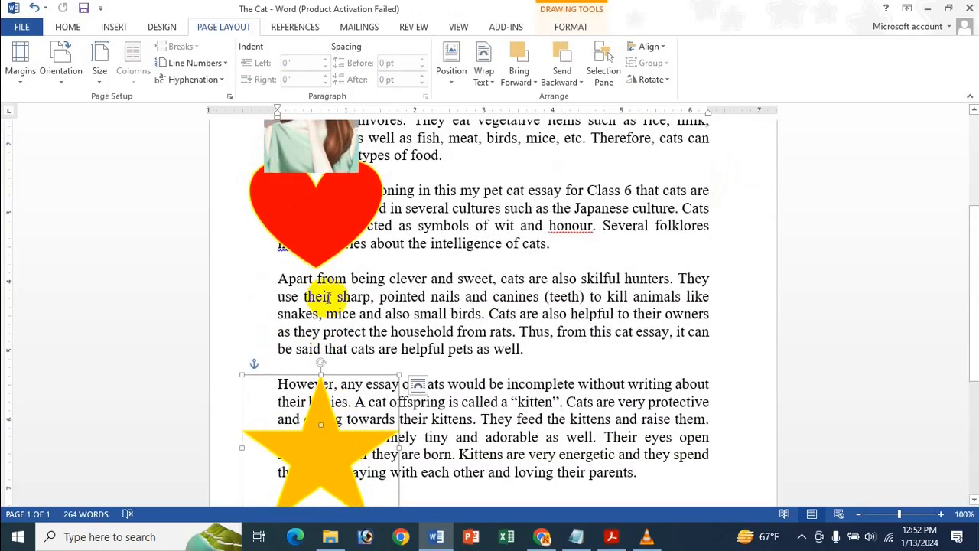
Step: Select the star, heart and picture together and distribute them vertically
{"action": "left_click", "coordinate": [316, 192], "text": "shift"}
{"action": "left_click", "coordinate": [317, 137], "text": "shift"}
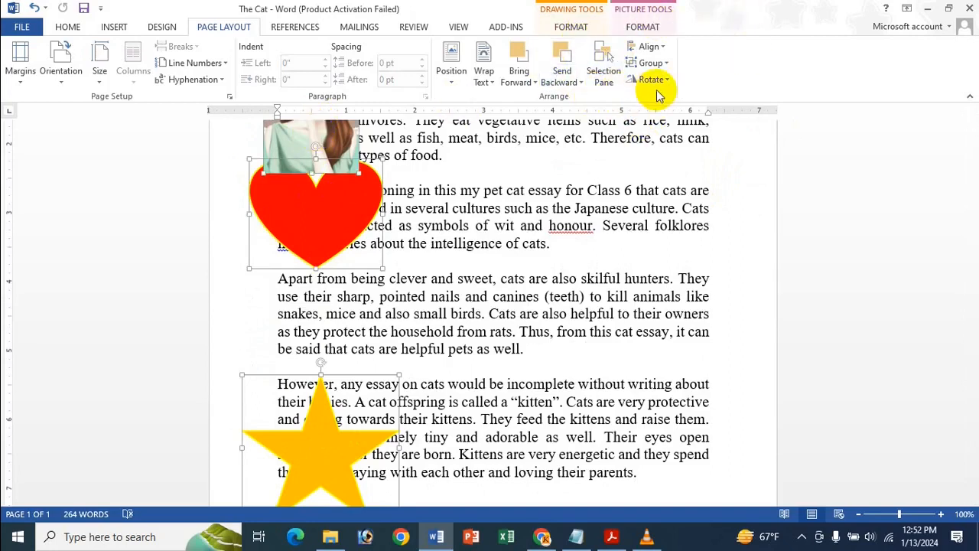
{"action": "left_click", "coordinate": [663, 49]}
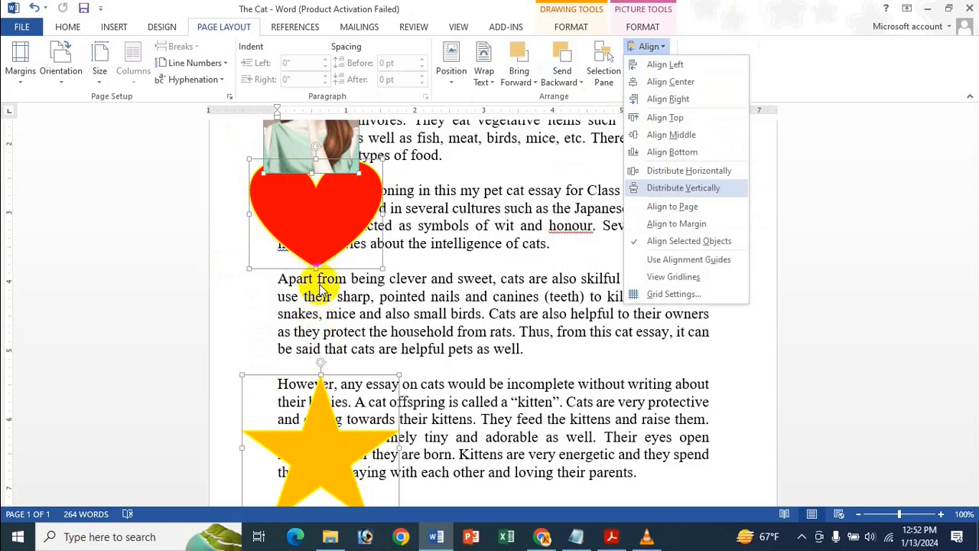
{"action": "left_click", "coordinate": [687, 188]}
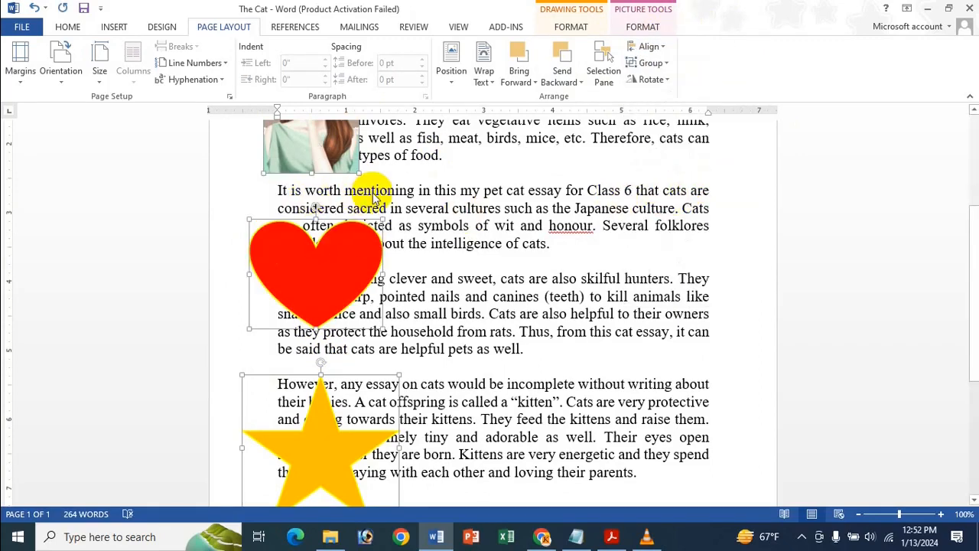
{"action": "scroll", "coordinate": [344, 276], "scroll_direction": "up", "scroll_amount": 3}
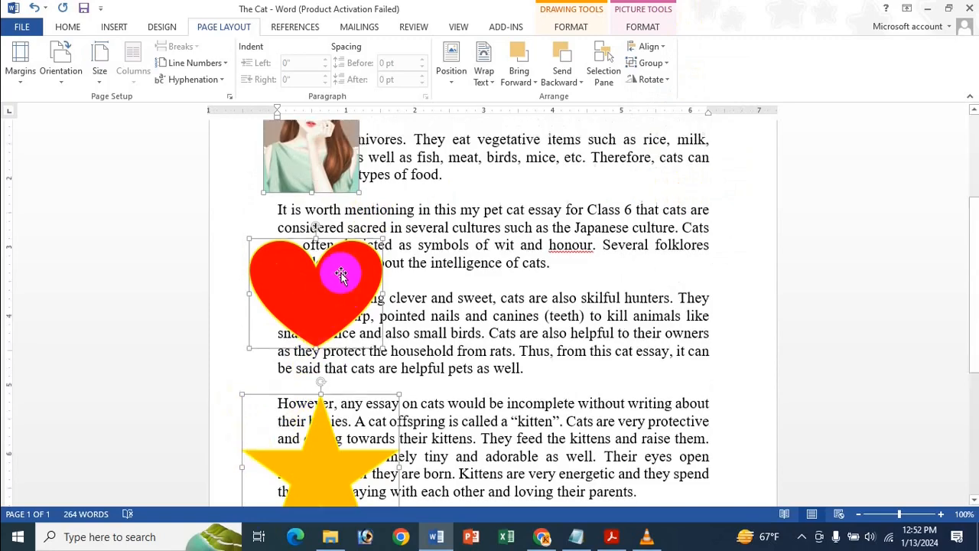
Step: Turn on View Gridlines for the document and switch it off again
{"action": "scroll", "coordinate": [344, 278], "scroll_direction": "up", "scroll_amount": 1}
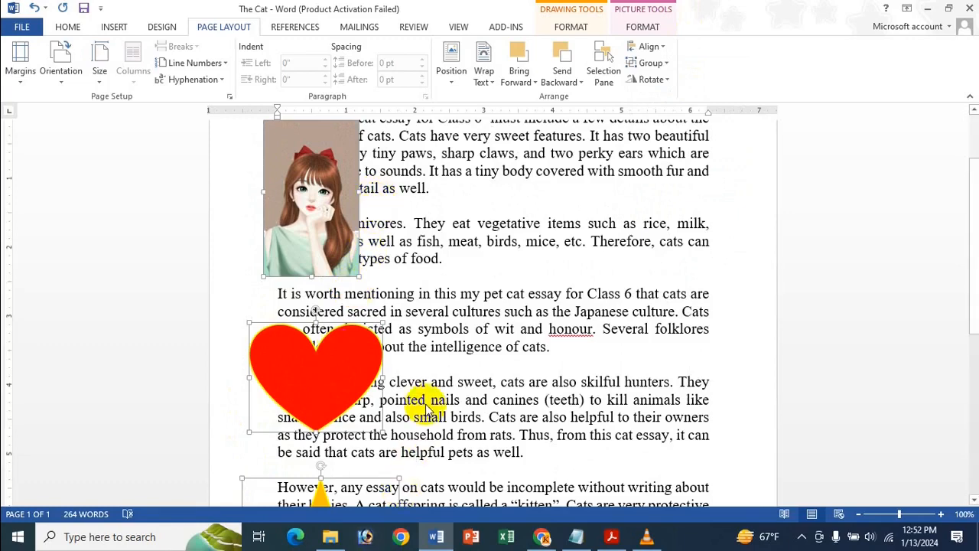
{"action": "left_click", "coordinate": [319, 392]}
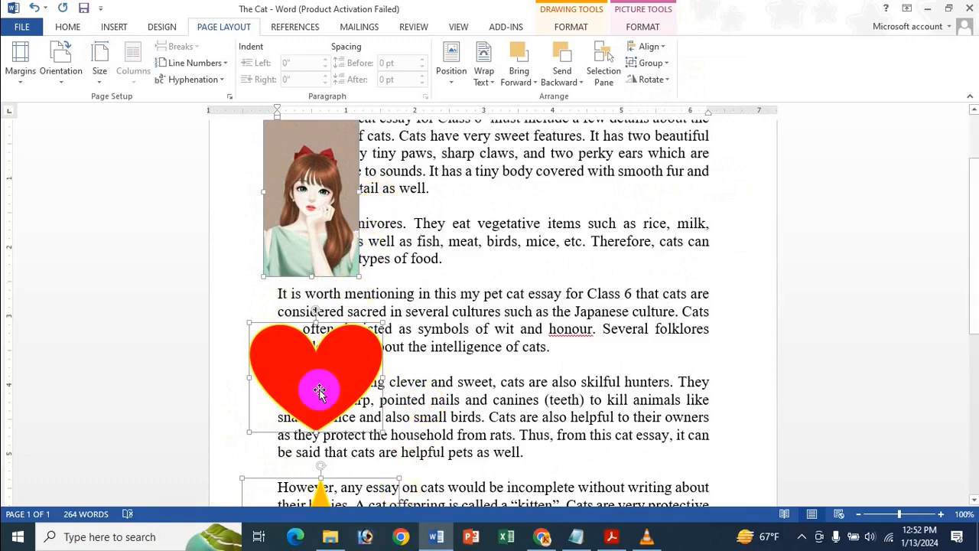
{"action": "left_click", "coordinate": [652, 46]}
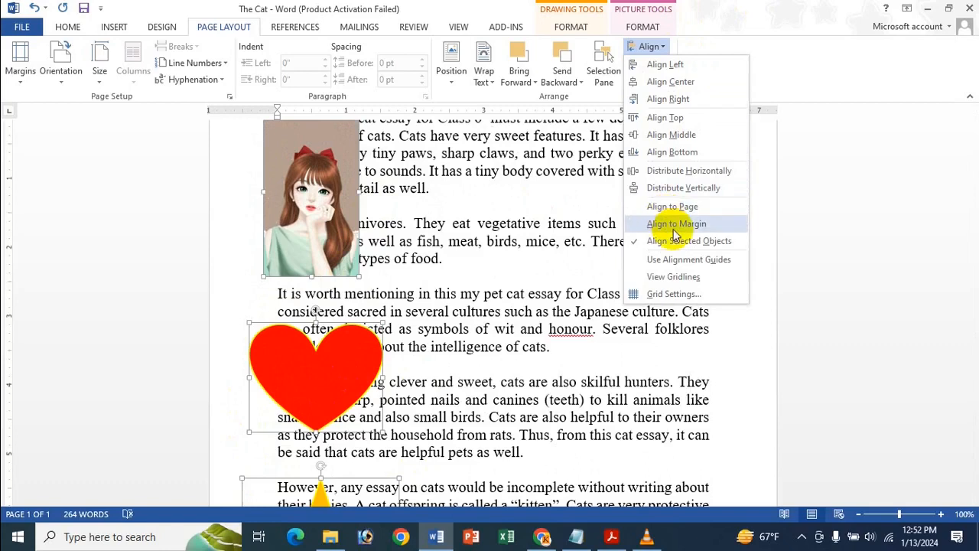
{"action": "left_click", "coordinate": [696, 276]}
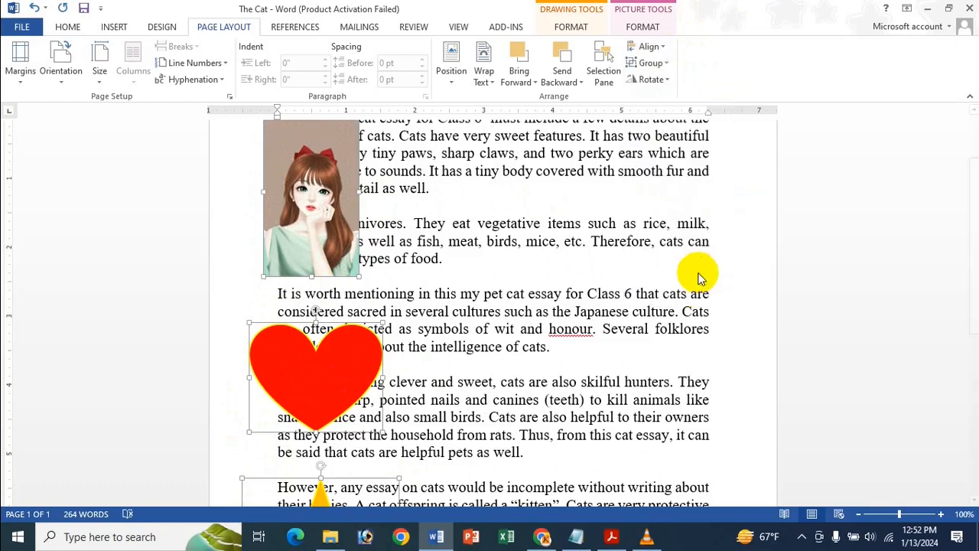
{"action": "left_click", "coordinate": [650, 79]}
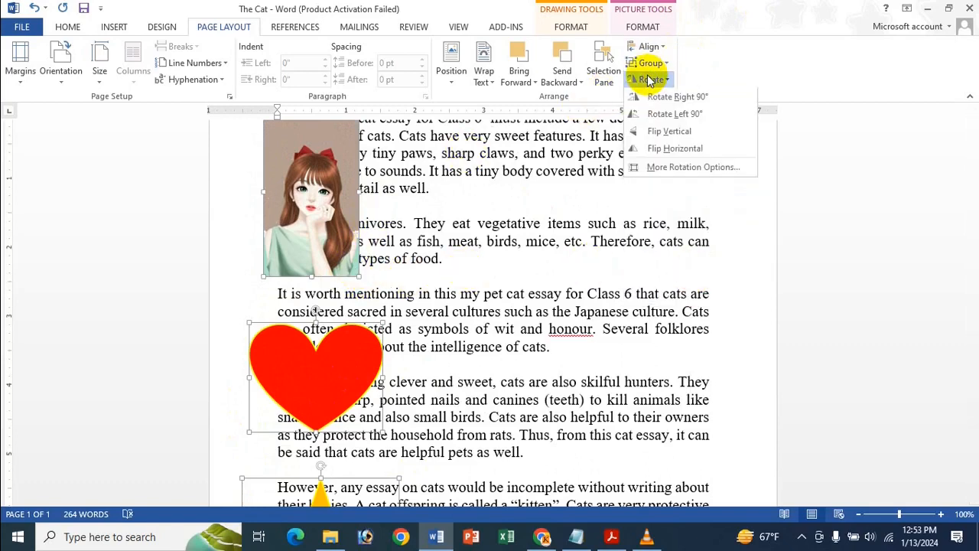
{"action": "left_click", "coordinate": [647, 48]}
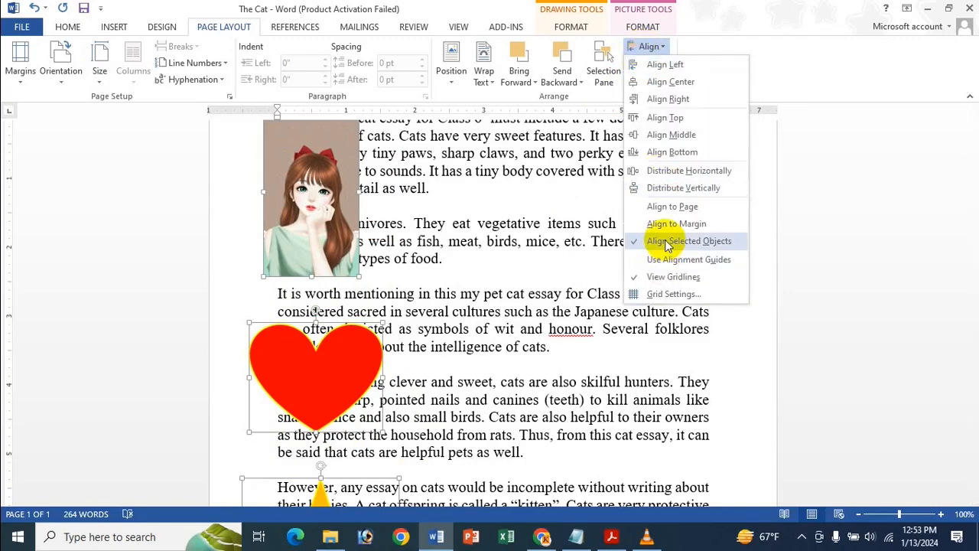
{"action": "left_click", "coordinate": [690, 280]}
Step: Shift the selected picture, heart and star together up and to the right, and clear the selection
{"action": "left_click_drag", "start_coordinate": [367, 353], "coordinate": [406, 318]}
{"action": "scroll", "coordinate": [524, 277], "scroll_direction": "down", "scroll_amount": 6}
{"action": "left_click", "coordinate": [525, 277]}
{"action": "scroll", "coordinate": [470, 260], "scroll_direction": "up", "scroll_amount": 8}
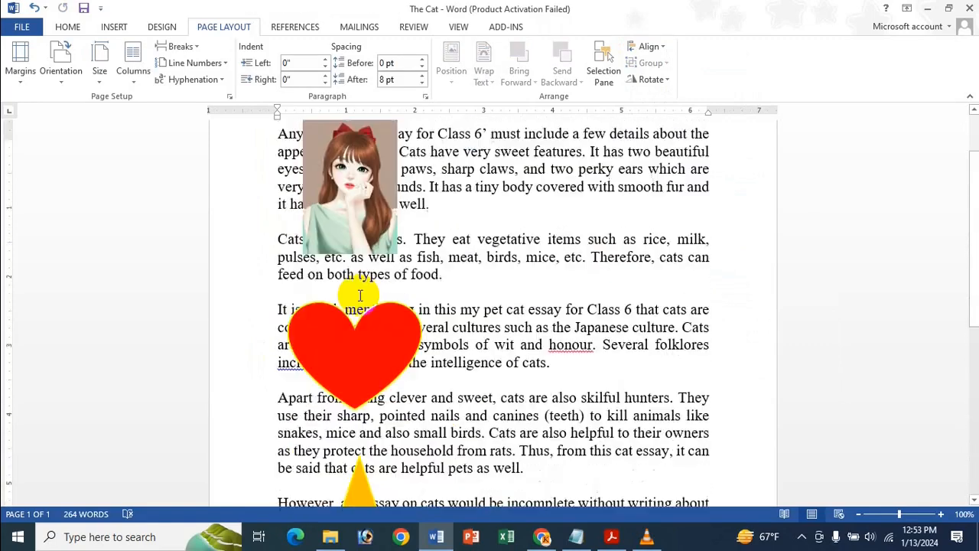
Step: Move the heart and the star up beside the picture so the three objects form a row
{"action": "left_click_drag", "start_coordinate": [352, 337], "coordinate": [503, 170]}
{"action": "left_click_drag", "start_coordinate": [358, 491], "coordinate": [650, 143]}
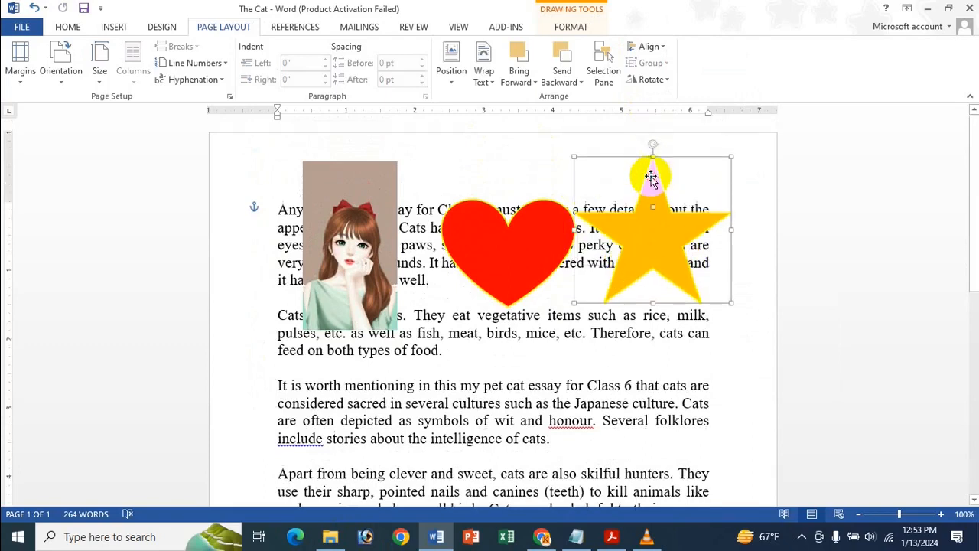
{"action": "left_click_drag", "start_coordinate": [498, 214], "coordinate": [474, 233]}
{"action": "left_click_drag", "start_coordinate": [591, 221], "coordinate": [579, 260]}
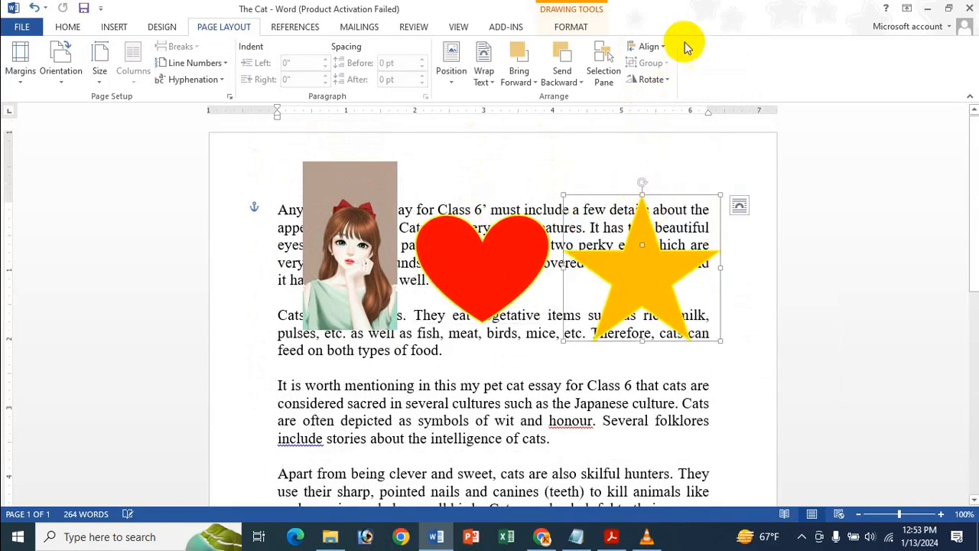
Step: Adjust the heart to sit just right of the picture and raise the star until its lower points level with the heart's tip
{"action": "left_click", "coordinate": [511, 299]}
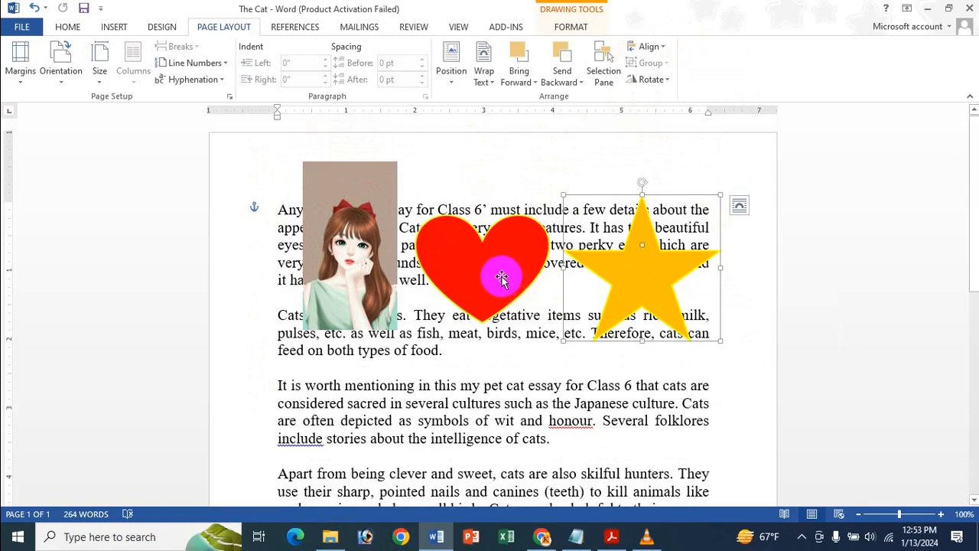
{"action": "mouse_move", "coordinate": [501, 279]}
{"action": "left_mouse_down"}
{"action": "mouse_move", "coordinate": [497, 257]}
{"action": "mouse_move", "coordinate": [481, 284]}
{"action": "mouse_move", "coordinate": [510, 280]}
{"action": "mouse_move", "coordinate": [483, 284]}
{"action": "left_mouse_up"}
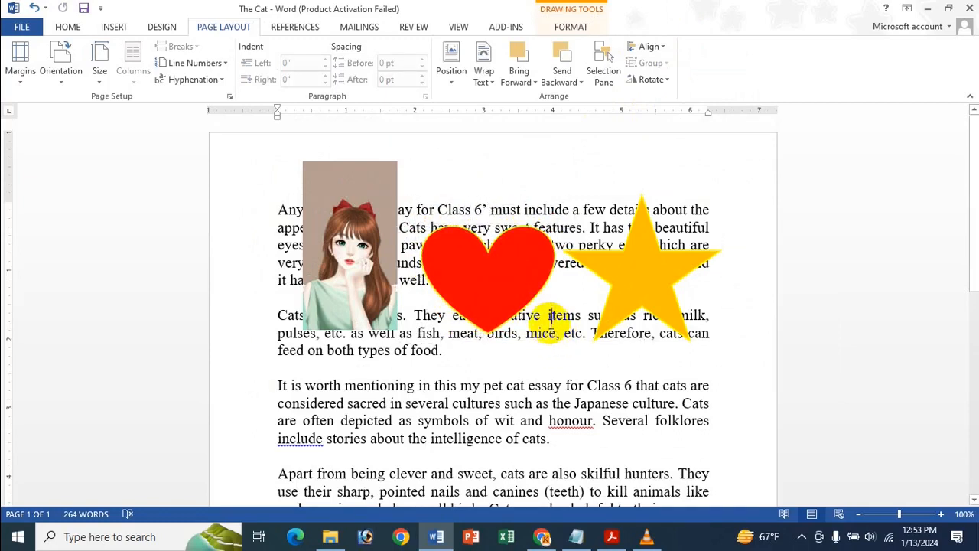
{"action": "left_click", "coordinate": [492, 297]}
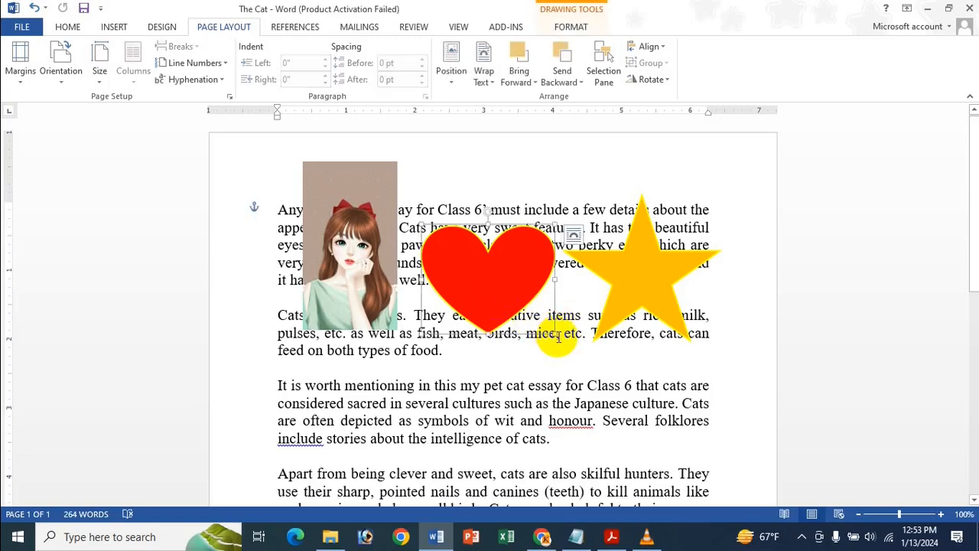
{"action": "left_click_drag", "start_coordinate": [502, 284], "coordinate": [497, 262]}
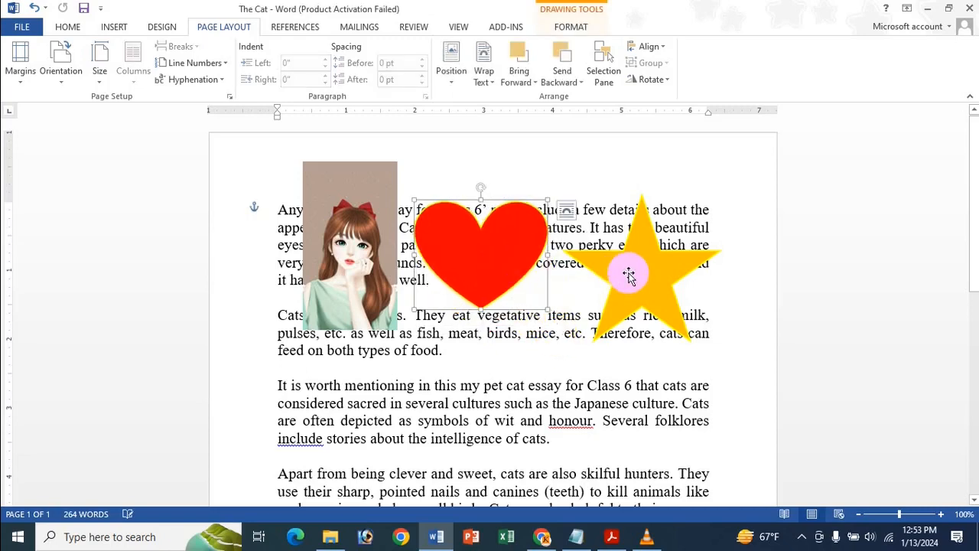
{"action": "left_click_drag", "start_coordinate": [627, 275], "coordinate": [634, 220]}
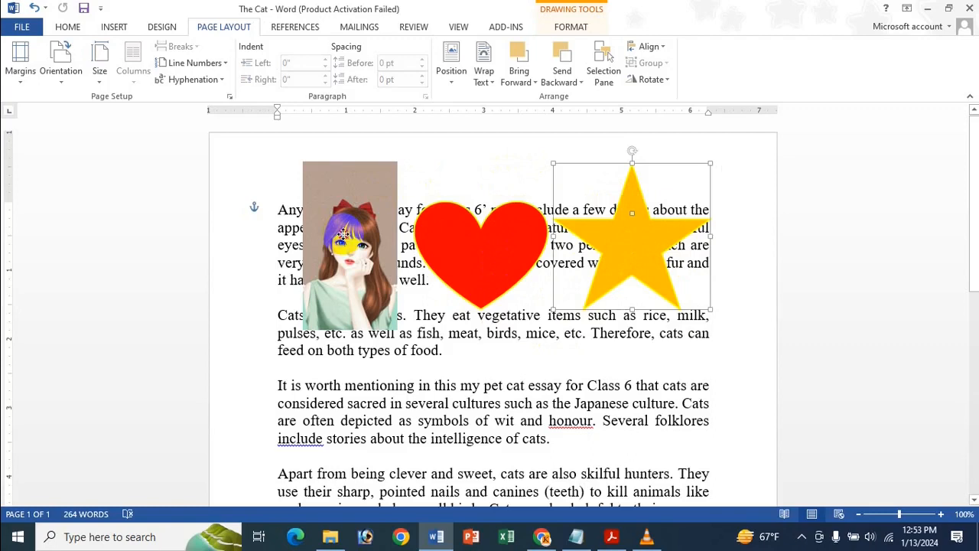
Step: Select the picture, heart and star together, group them and move the group slightly left and down
{"action": "left_click", "coordinate": [343, 235], "text": "shift"}
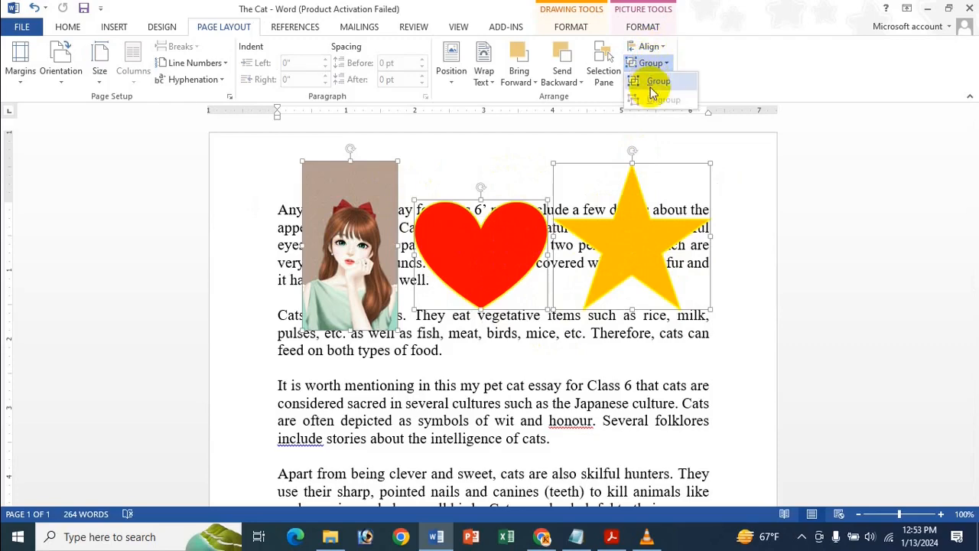
{"action": "left_click", "coordinate": [652, 83]}
{"action": "left_click_drag", "start_coordinate": [485, 225], "coordinate": [483, 268]}
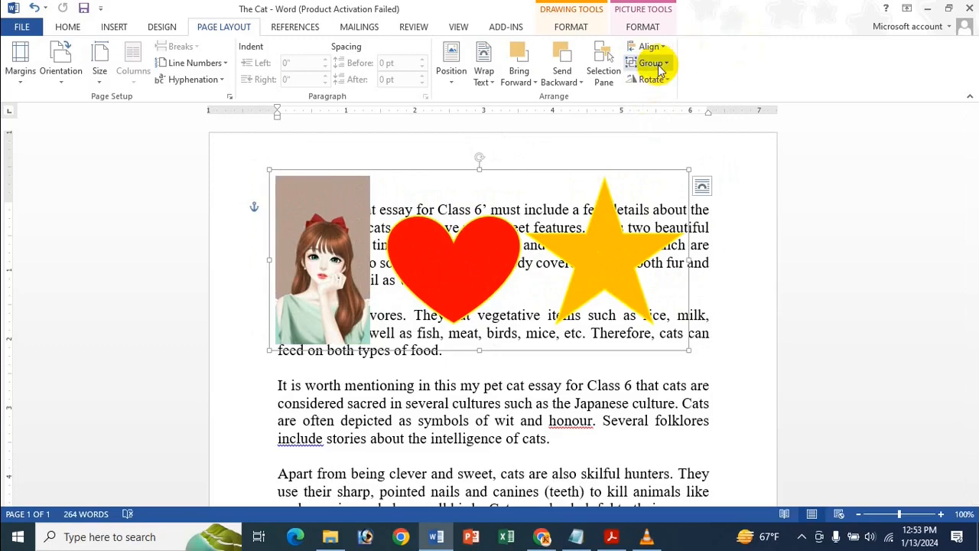
{"action": "left_click", "coordinate": [429, 273]}
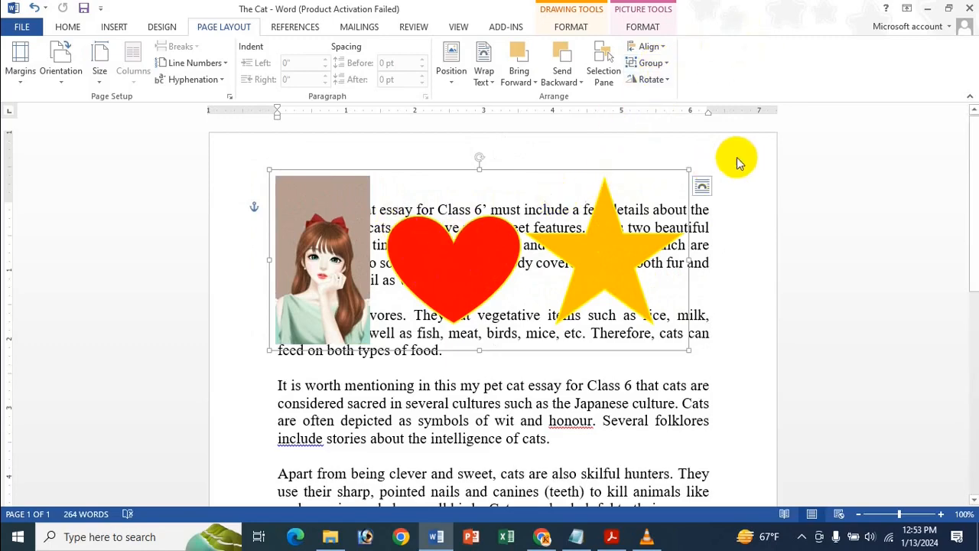
Step: Enlarge the group from its upper-right corner and move it down and slightly left over the first paragraphs
{"action": "mouse_move", "coordinate": [687, 168]}
{"action": "left_mouse_down"}
{"action": "mouse_move", "coordinate": [651, 197]}
{"action": "mouse_move", "coordinate": [573, 214]}
{"action": "mouse_move", "coordinate": [501, 246]}
{"action": "mouse_move", "coordinate": [492, 350]}
{"action": "mouse_move", "coordinate": [649, 219]}
{"action": "mouse_move", "coordinate": [665, 171]}
{"action": "mouse_move", "coordinate": [698, 160]}
{"action": "left_mouse_up"}
{"action": "left_click_drag", "start_coordinate": [727, 153], "coordinate": [758, 145]}
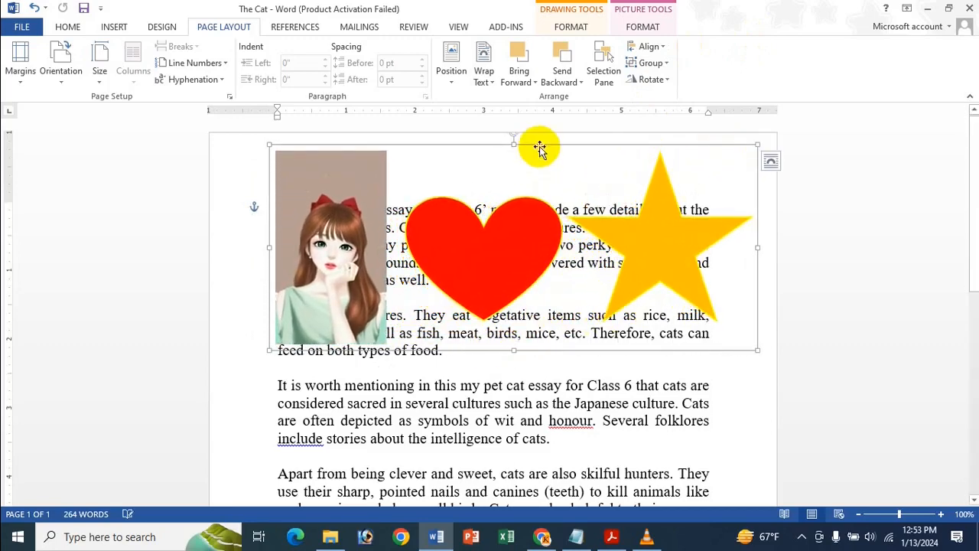
{"action": "left_click_drag", "start_coordinate": [540, 145], "coordinate": [525, 182]}
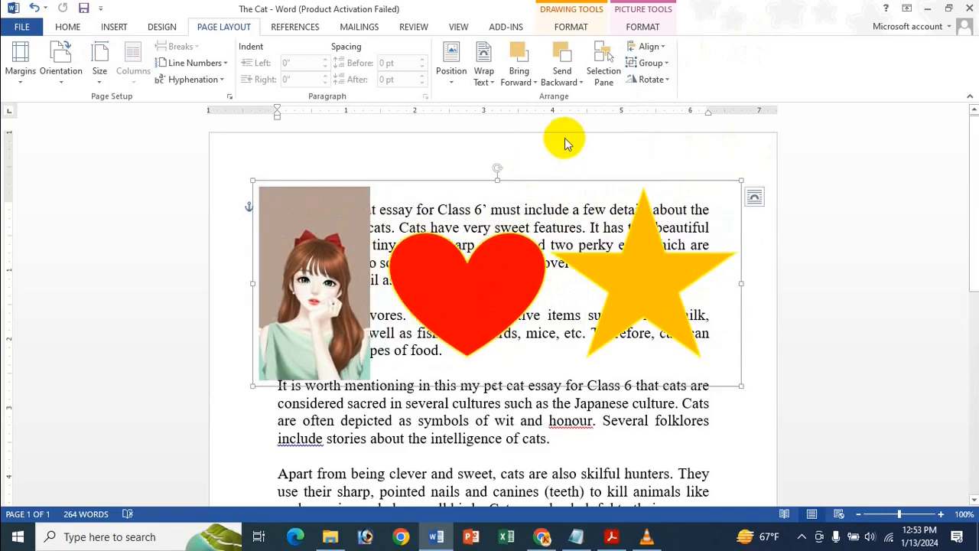
Step: Preview the rotation options on the group and ungroup the picture, heart and star
{"action": "left_click", "coordinate": [664, 64]}
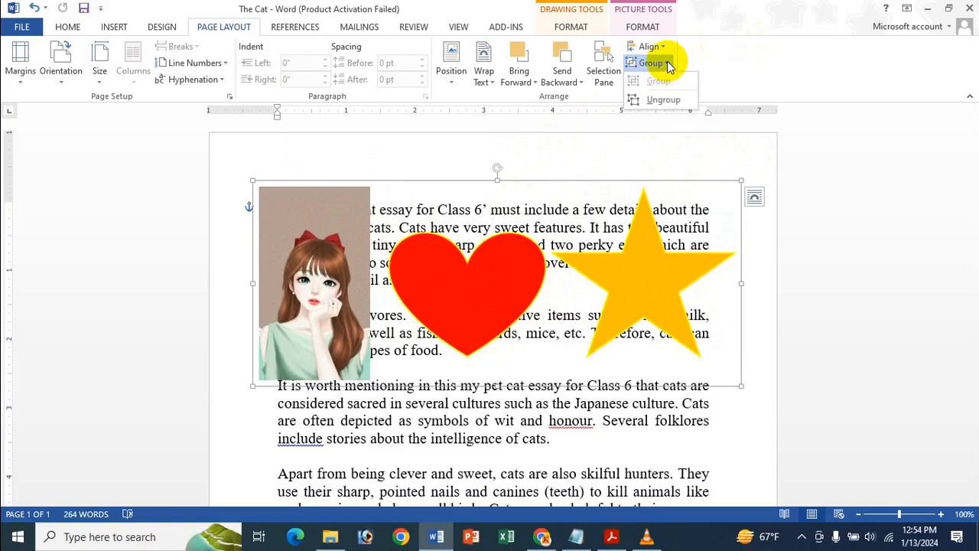
{"action": "left_click", "coordinate": [740, 6]}
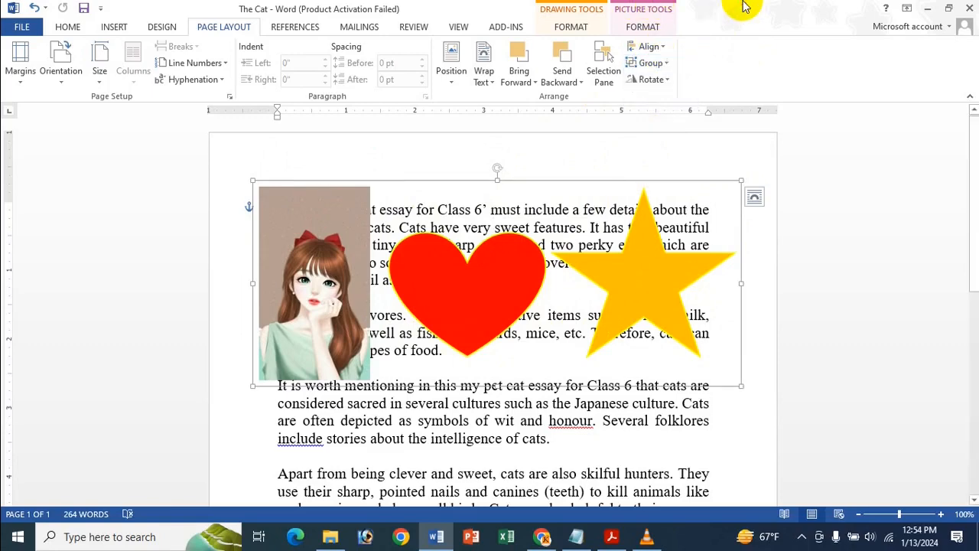
{"action": "left_click", "coordinate": [648, 80]}
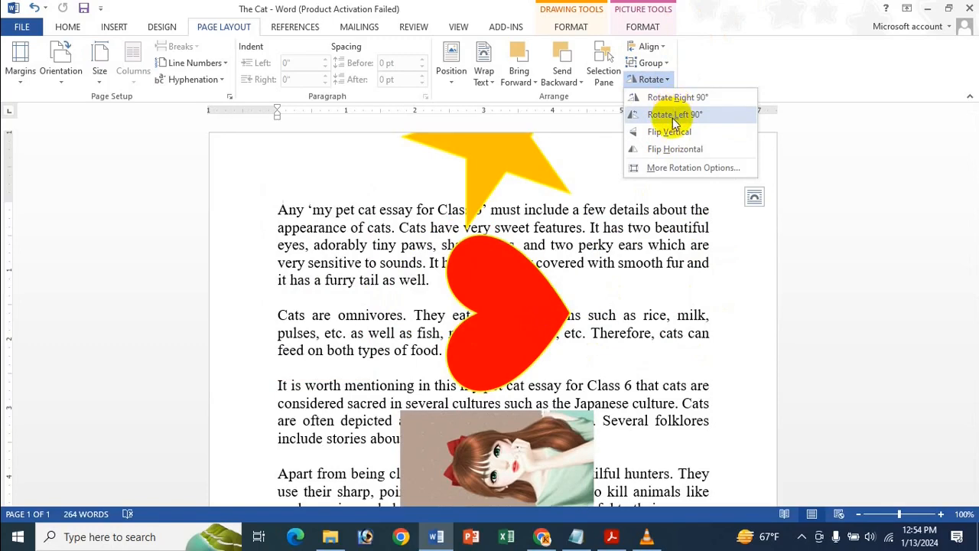
{"action": "left_click", "coordinate": [648, 66]}
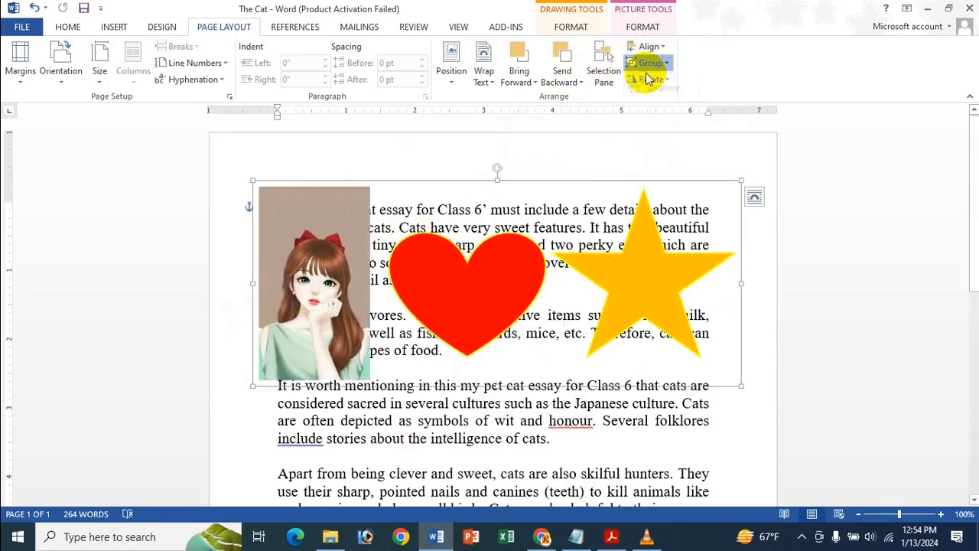
{"action": "left_click", "coordinate": [653, 95]}
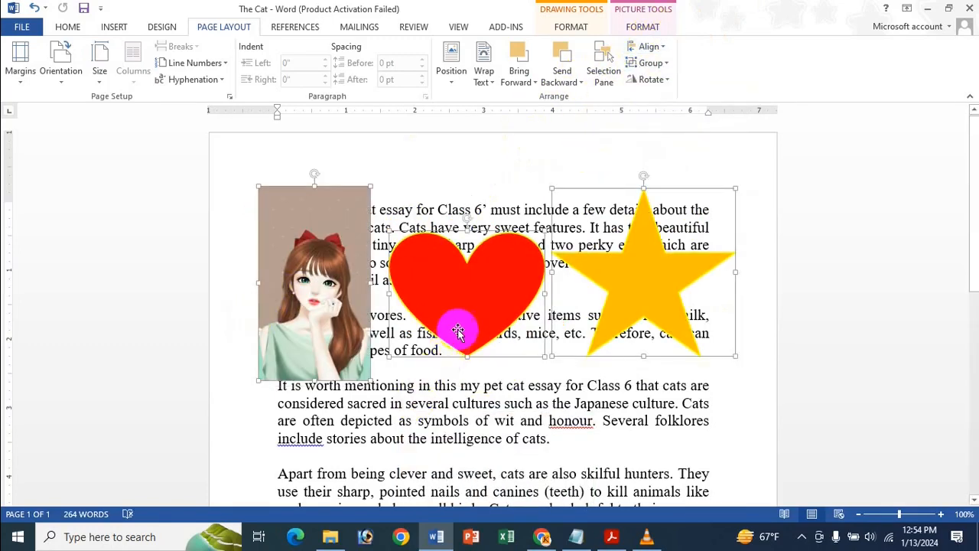
Step: Clear the selection and move only the heart slightly left, closer to the picture
{"action": "left_click", "coordinate": [431, 357]}
{"action": "left_click", "coordinate": [454, 303]}
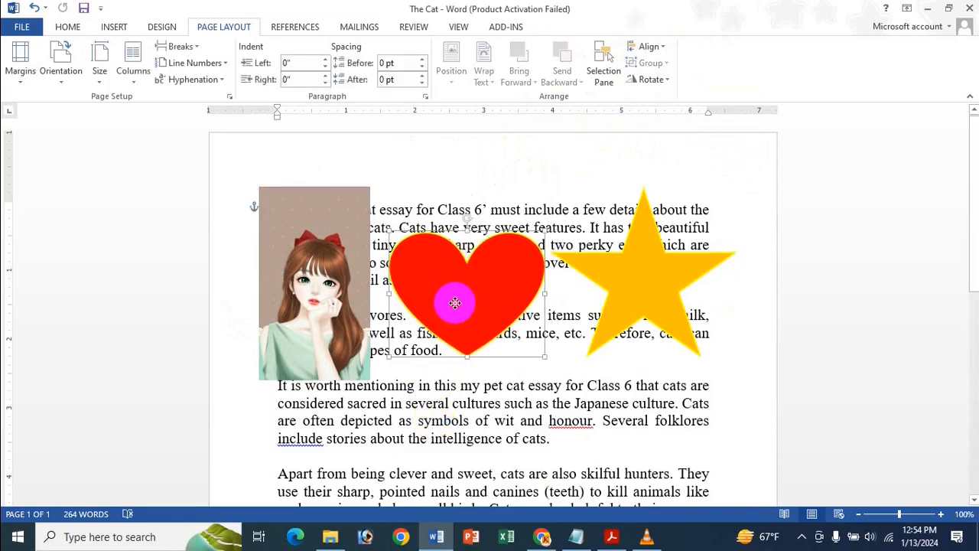
{"action": "left_click_drag", "start_coordinate": [455, 303], "coordinate": [454, 312]}
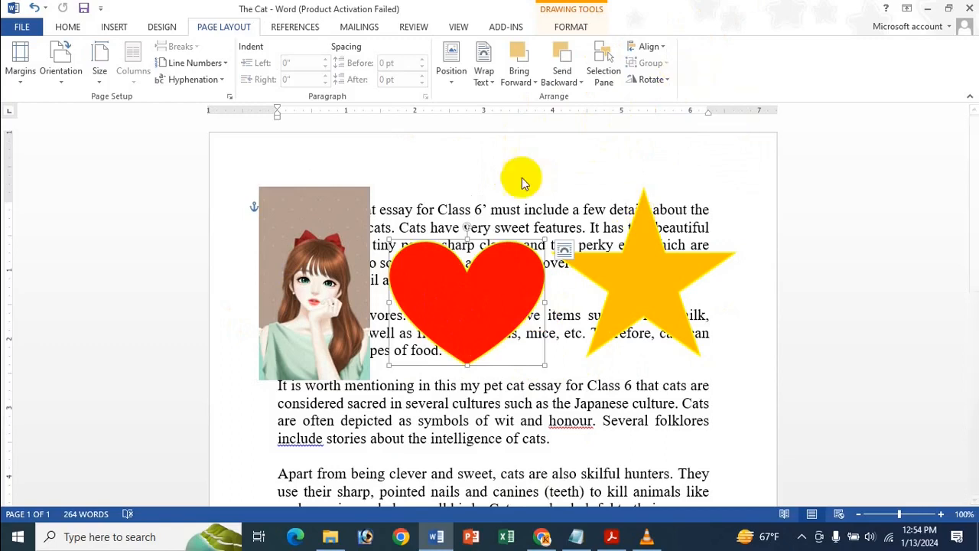
{"action": "left_click", "coordinate": [454, 281]}
{"action": "mouse_move", "coordinate": [454, 281]}
{"action": "left_mouse_down"}
{"action": "mouse_move", "coordinate": [401, 273]}
{"action": "mouse_move", "coordinate": [437, 282]}
{"action": "mouse_move", "coordinate": [426, 282]}
{"action": "left_mouse_up"}
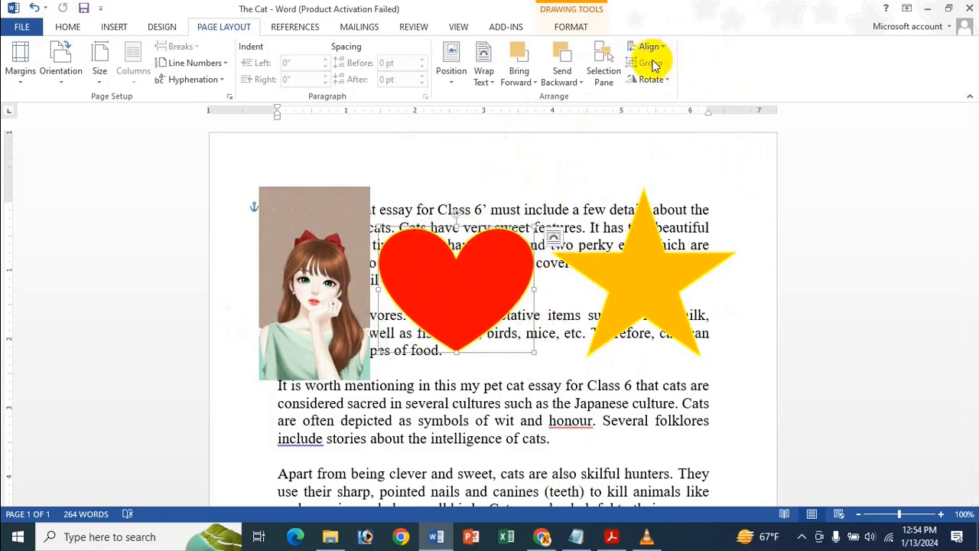
Step: Review the rotate and flip options for the heart without applying any
{"action": "left_click", "coordinate": [662, 81]}
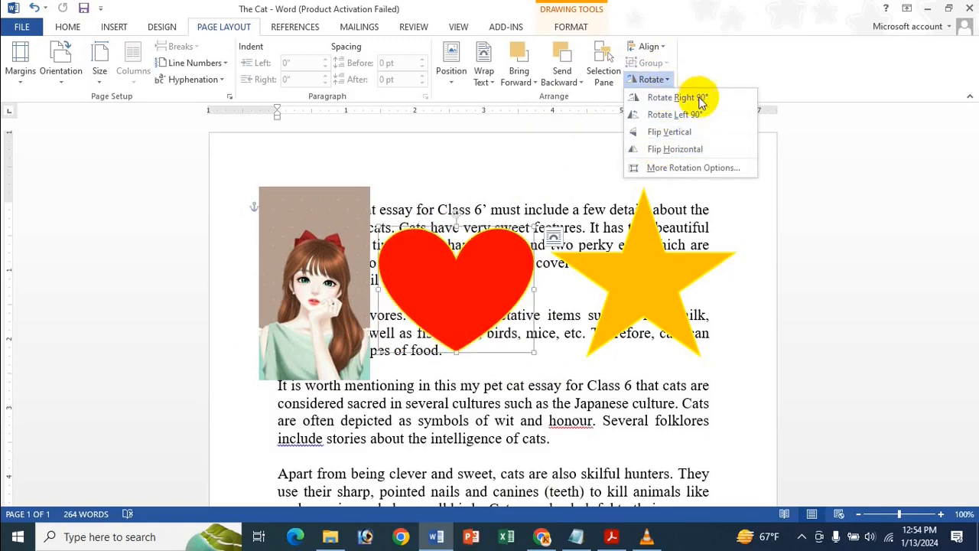
{"action": "left_click", "coordinate": [701, 8]}
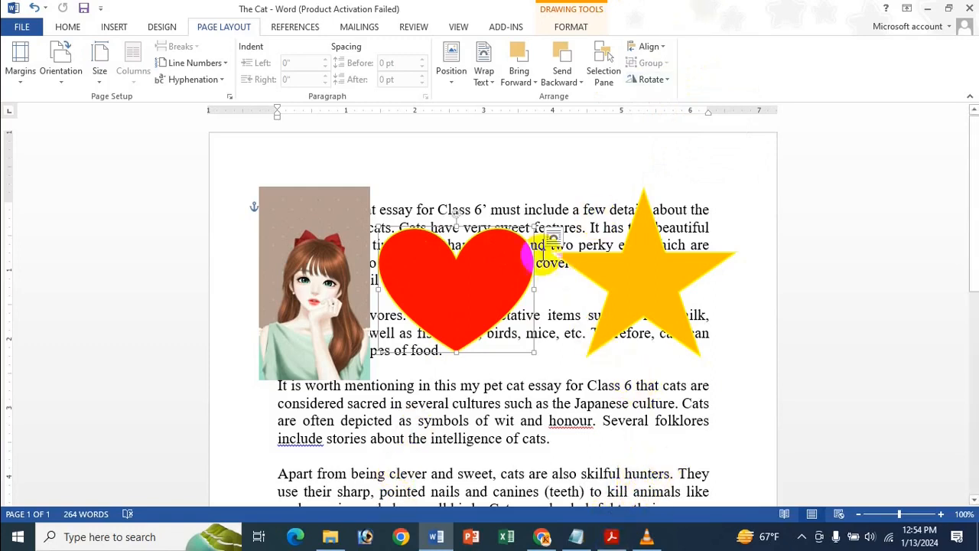
{"action": "scroll", "coordinate": [459, 38], "scroll_direction": "up", "scroll_amount": 1}
{"action": "scroll", "coordinate": [516, 61], "scroll_direction": "down", "scroll_amount": 1}
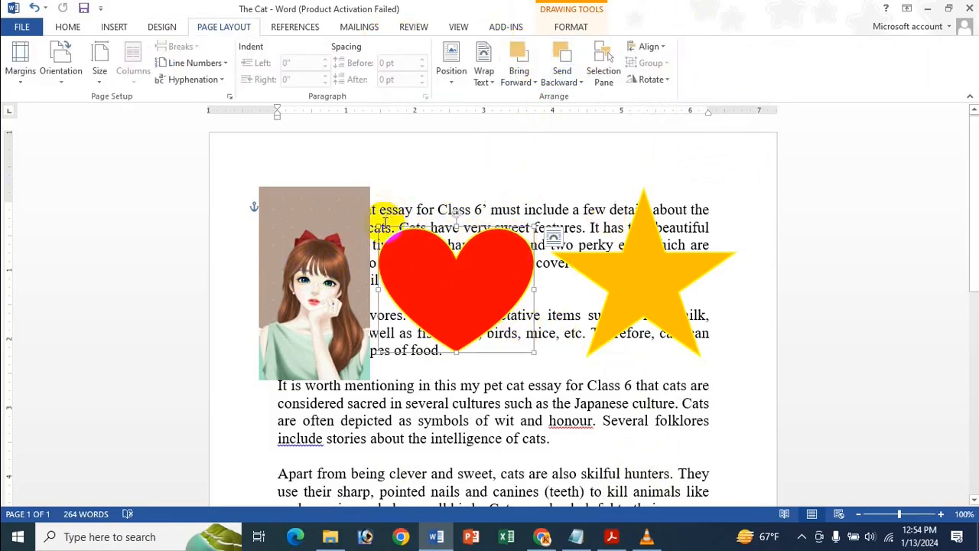
{"action": "left_click", "coordinate": [449, 273]}
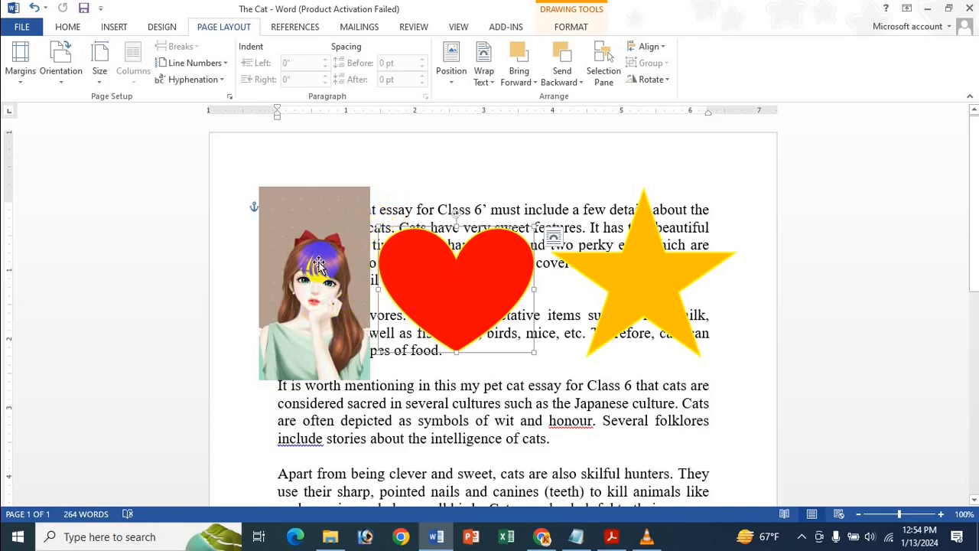
{"action": "left_click", "coordinate": [416, 237]}
{"action": "left_click", "coordinate": [587, 273]}
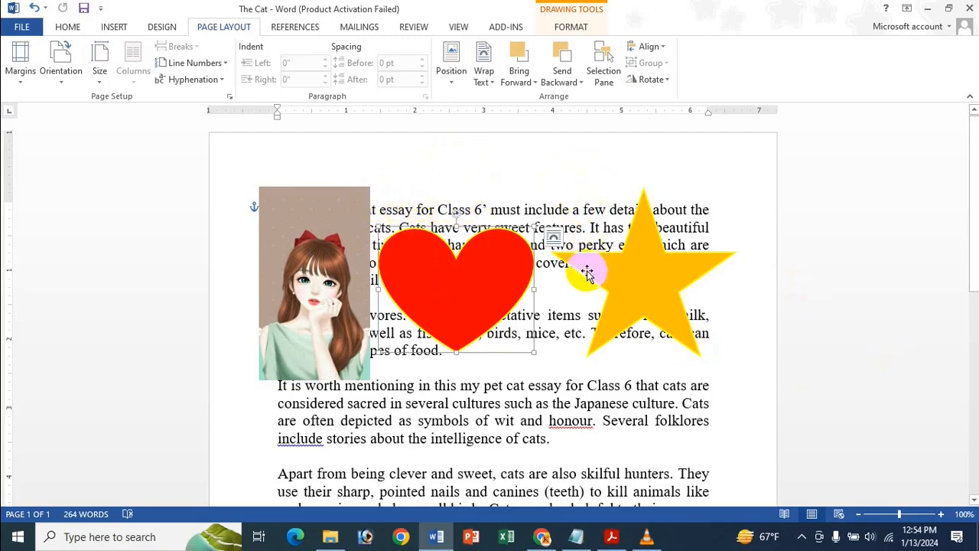
{"action": "left_click", "coordinate": [507, 262]}
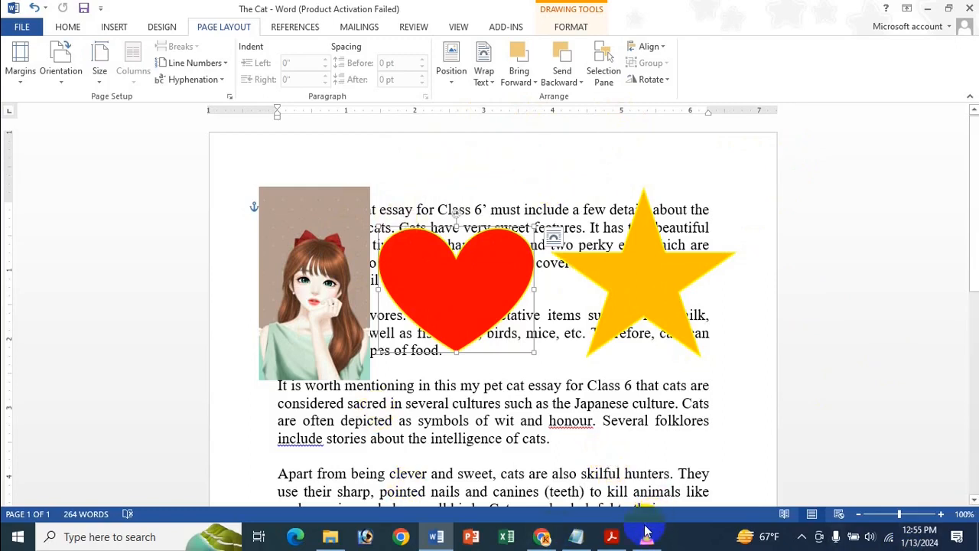
Step: Switch to Adobe Acrobat Reader with "How To Use Arrange Group In The Page Layout Tab In MS Word Bangla.pdf"
{"action": "mouse_move", "coordinate": [610, 540]}
{"action": "left_click", "coordinate": [590, 490]}
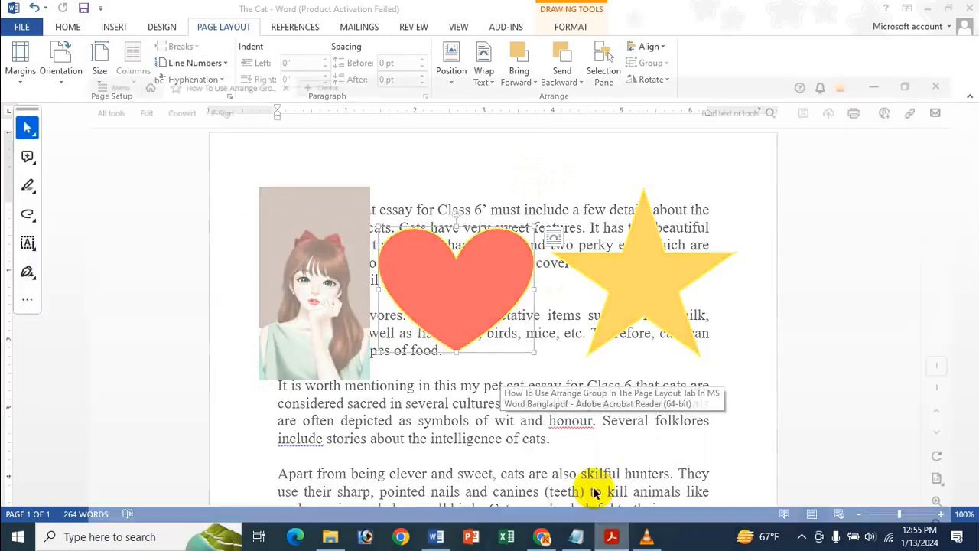